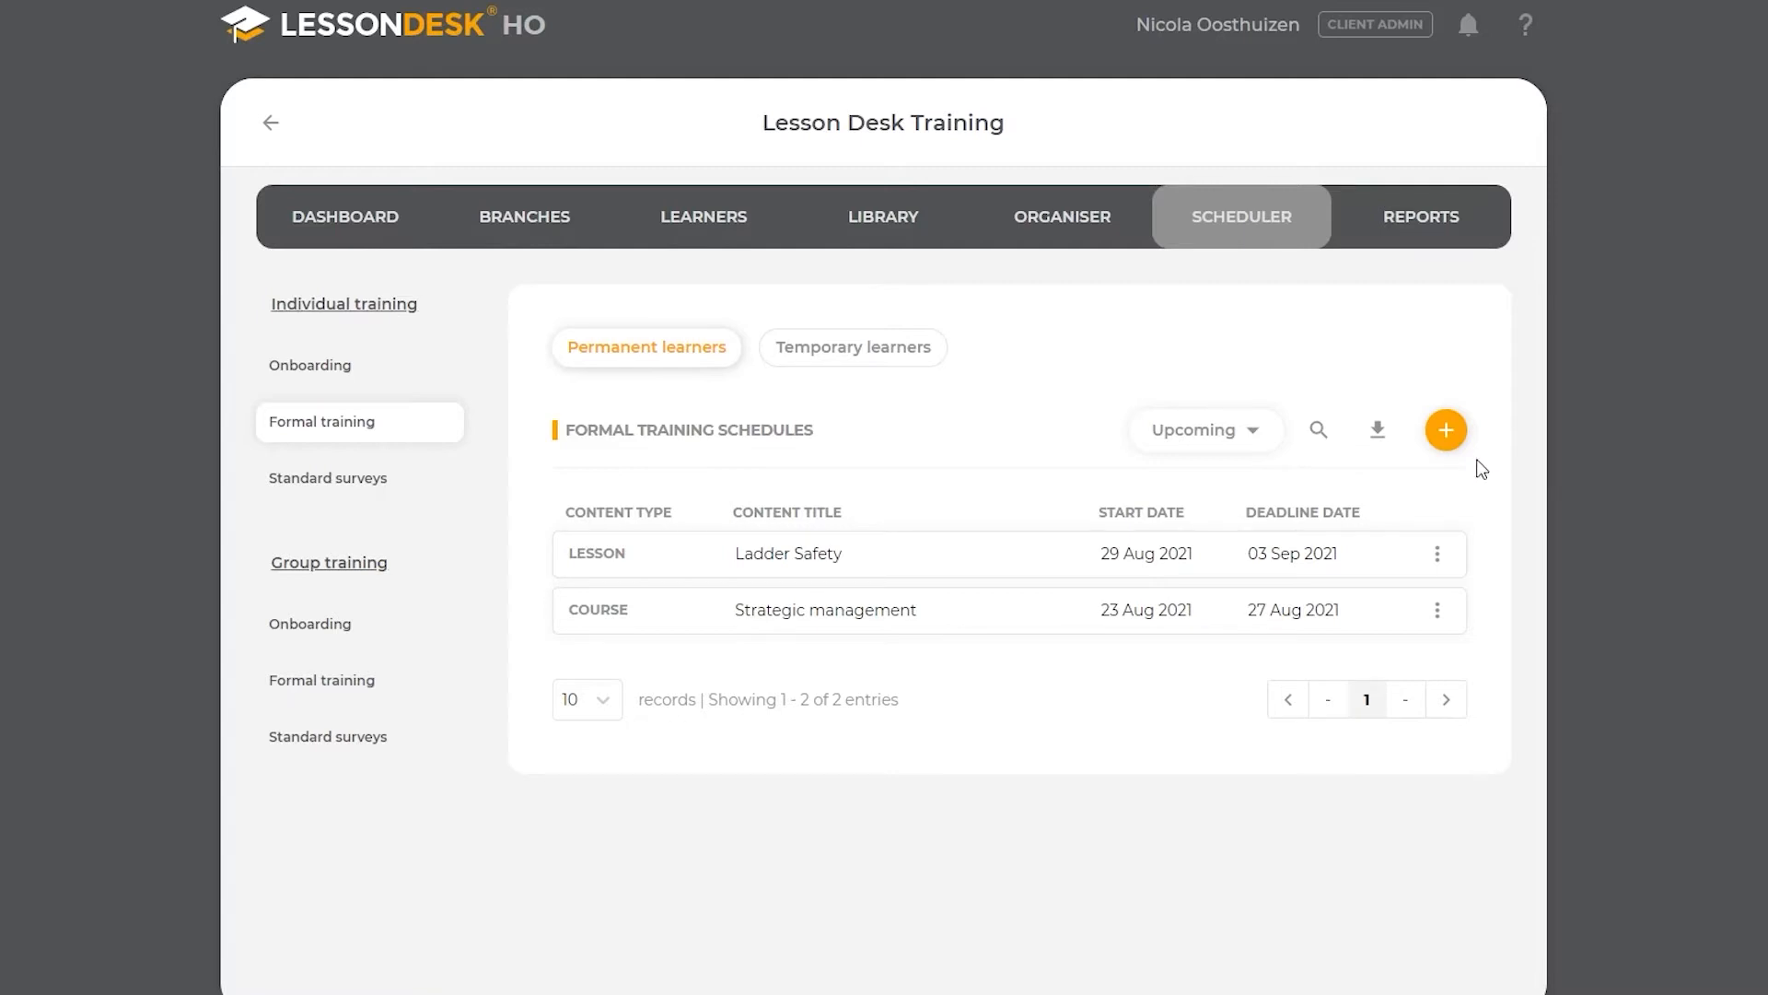
- Create a new individual formal training schedule with start date 19 Aug 2021 and deadline date 20 Aug 2021
left_click(1446, 433)
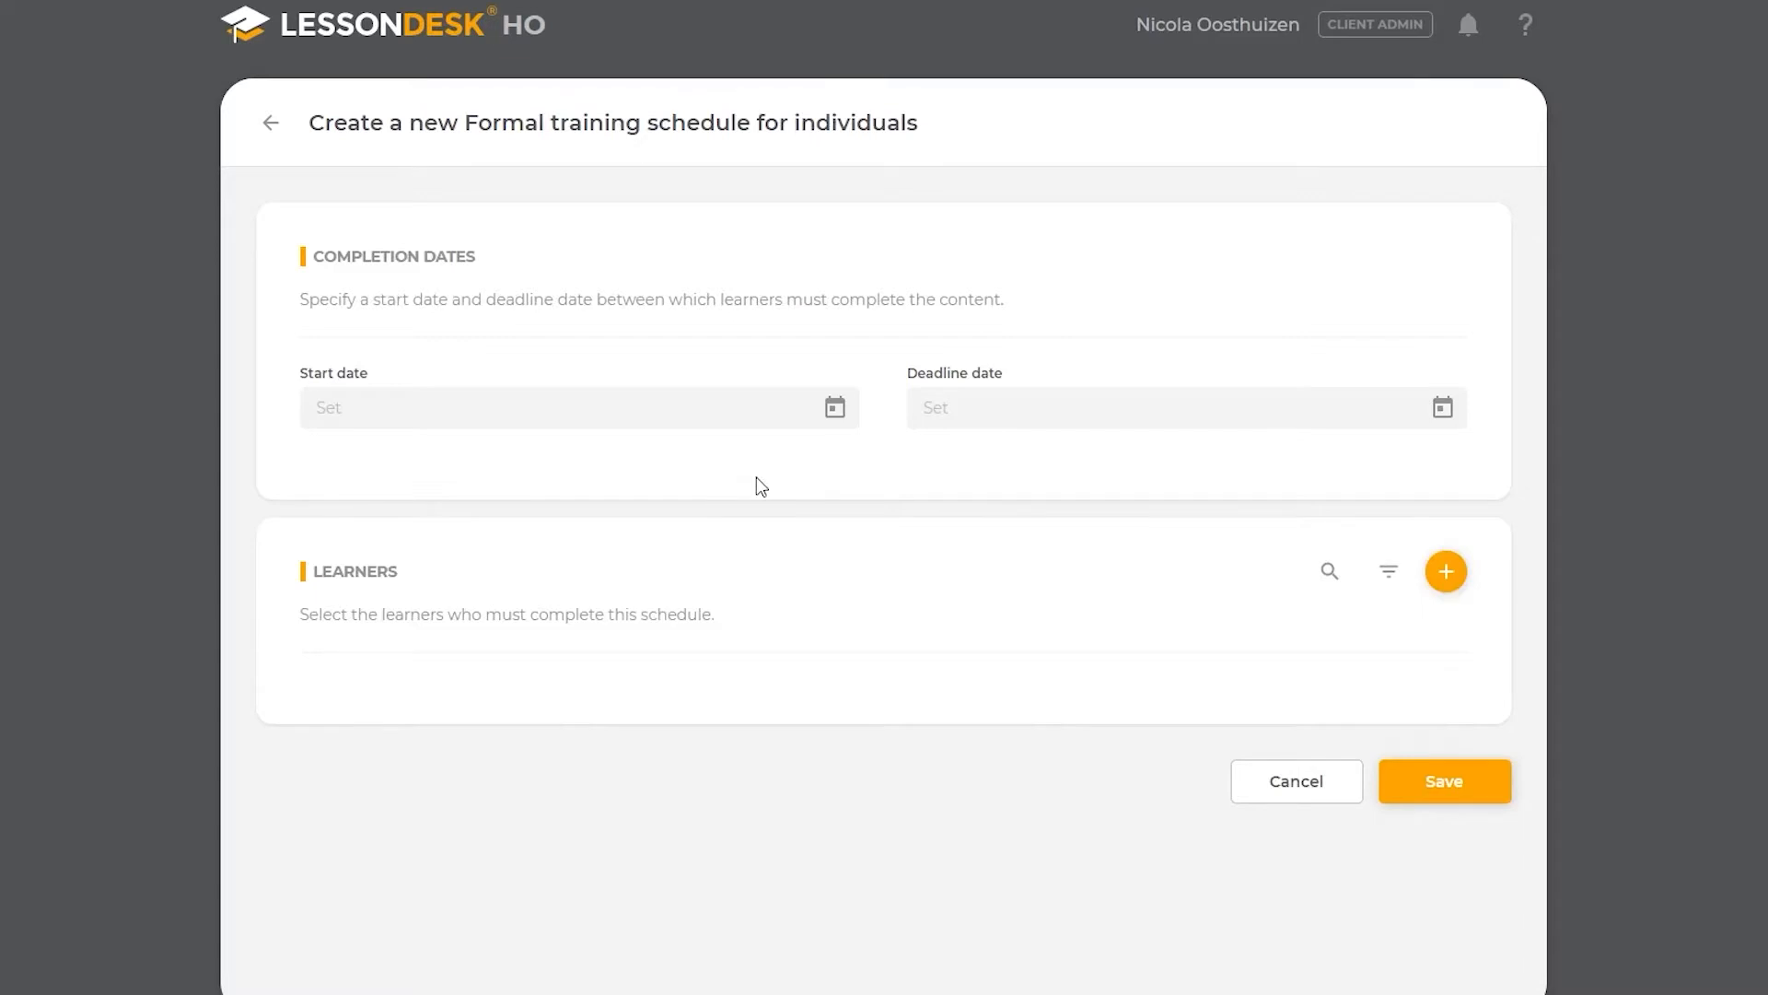
left_click(719, 408)
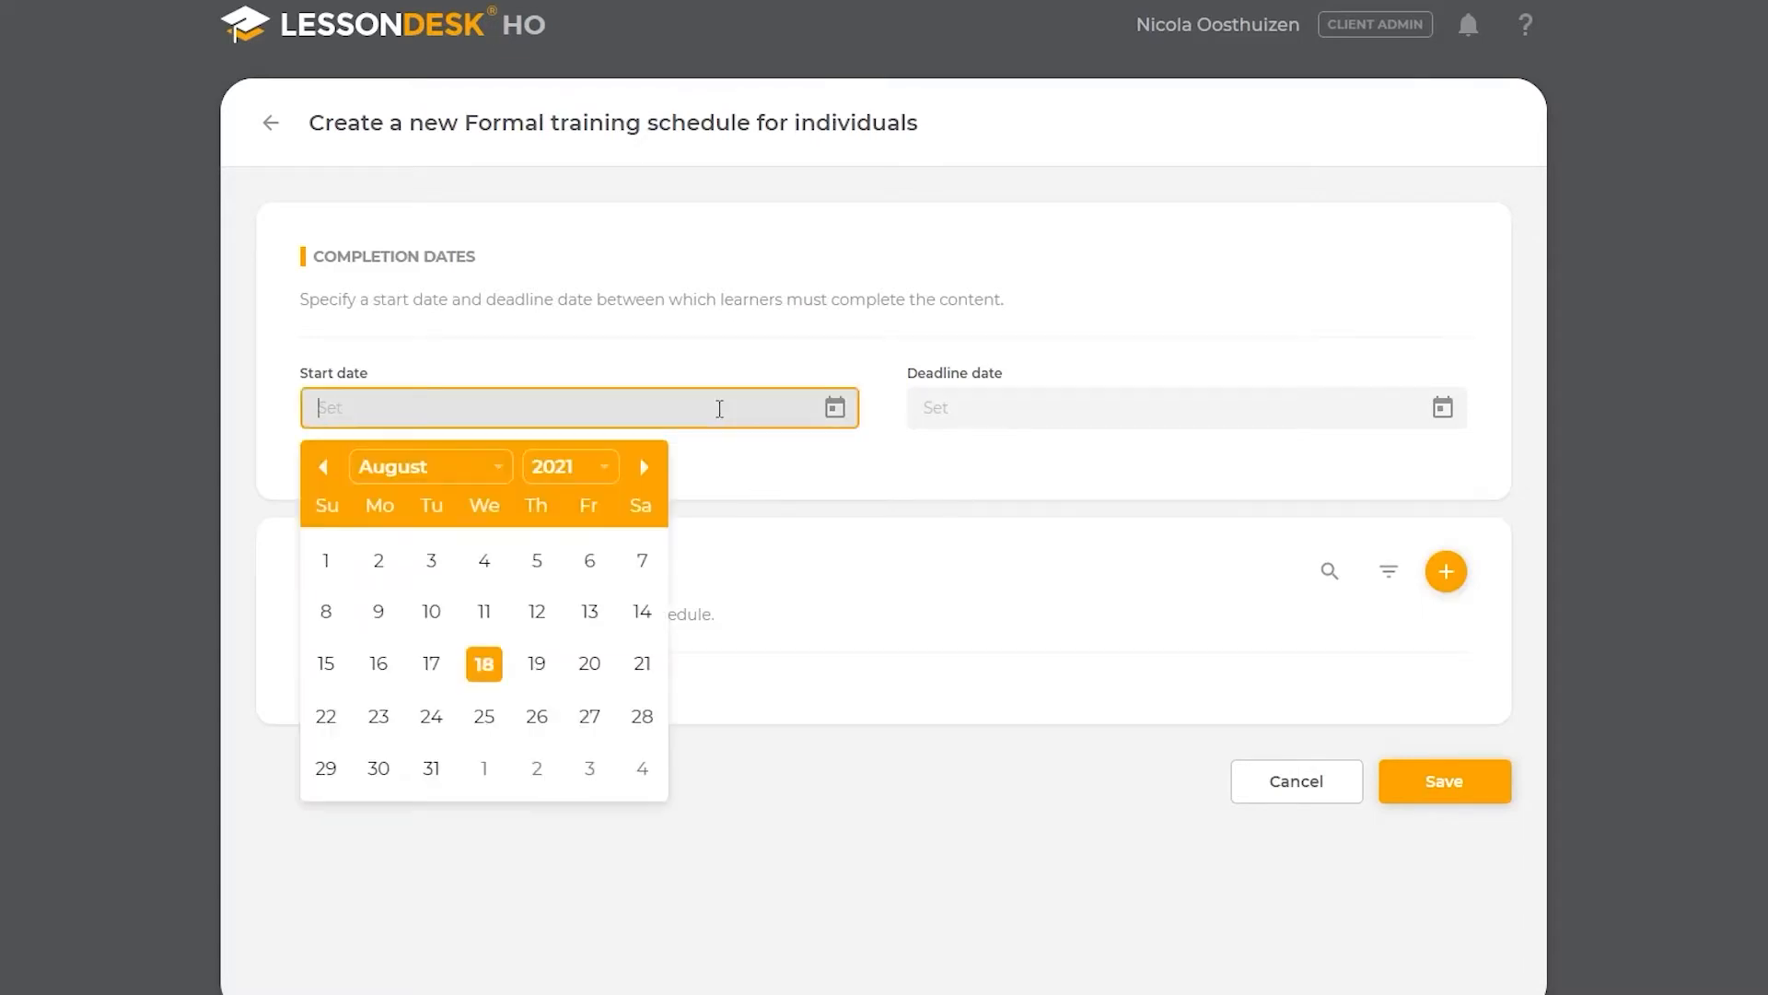
left_click(544, 663)
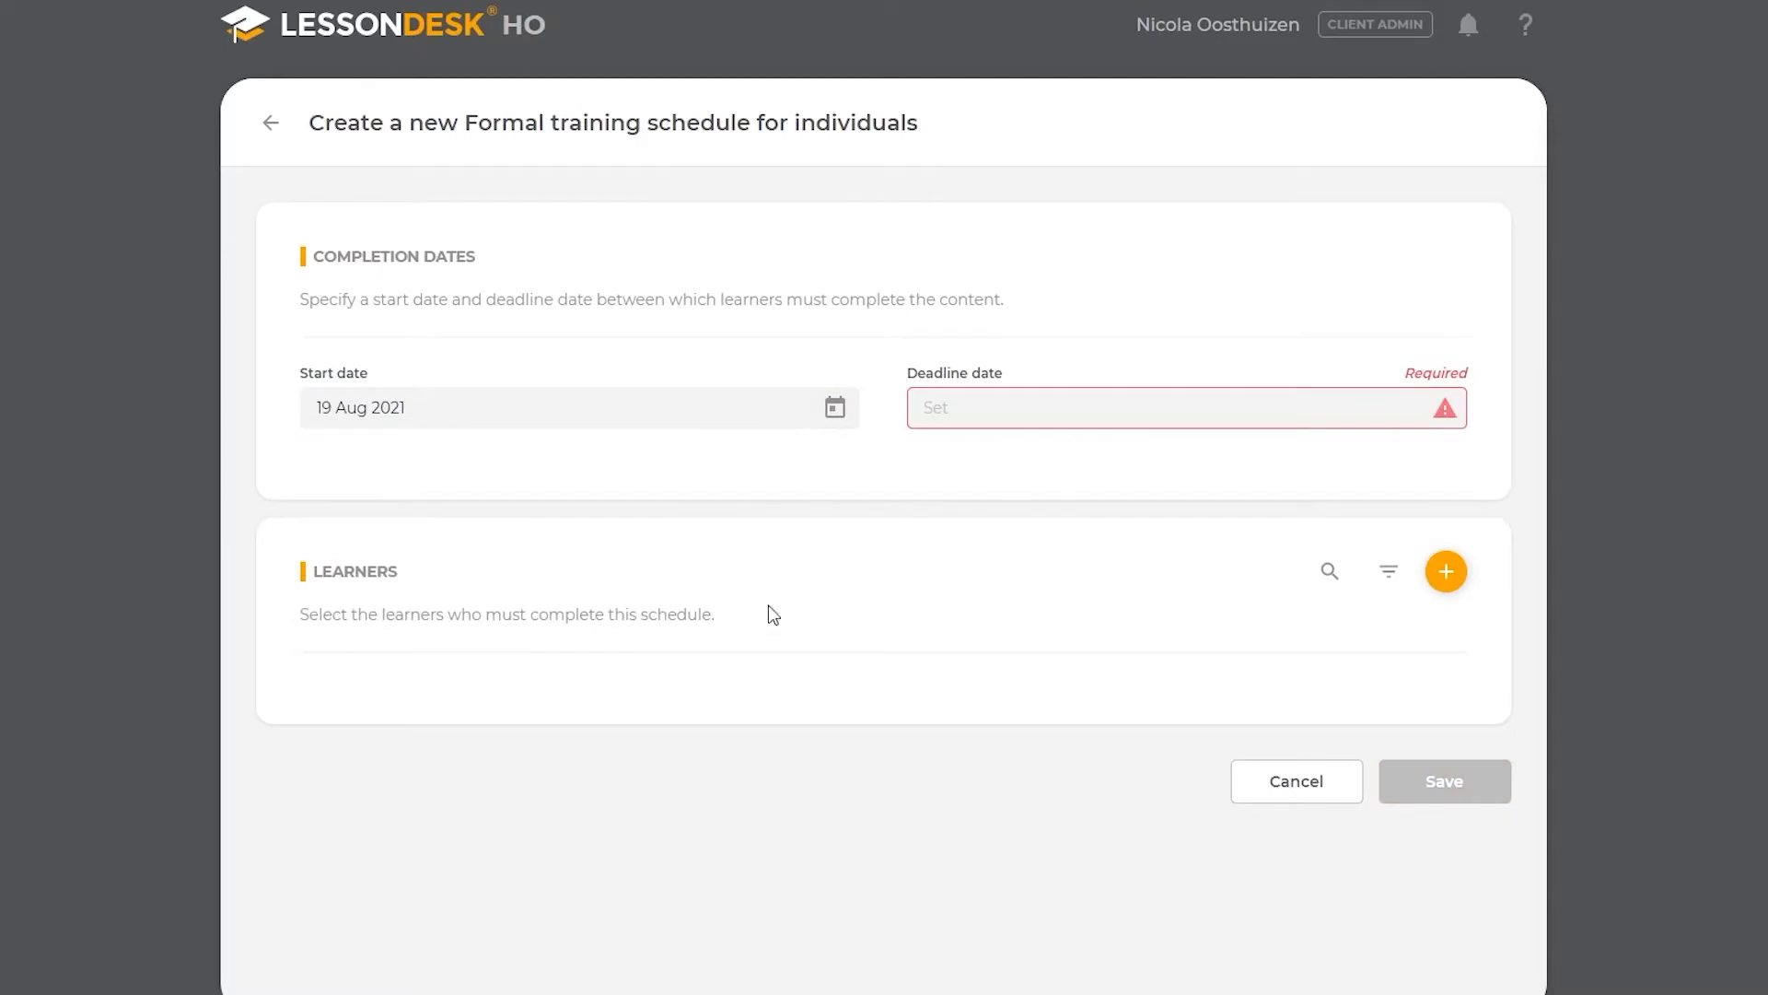
left_click(1057, 411)
left_click(1196, 663)
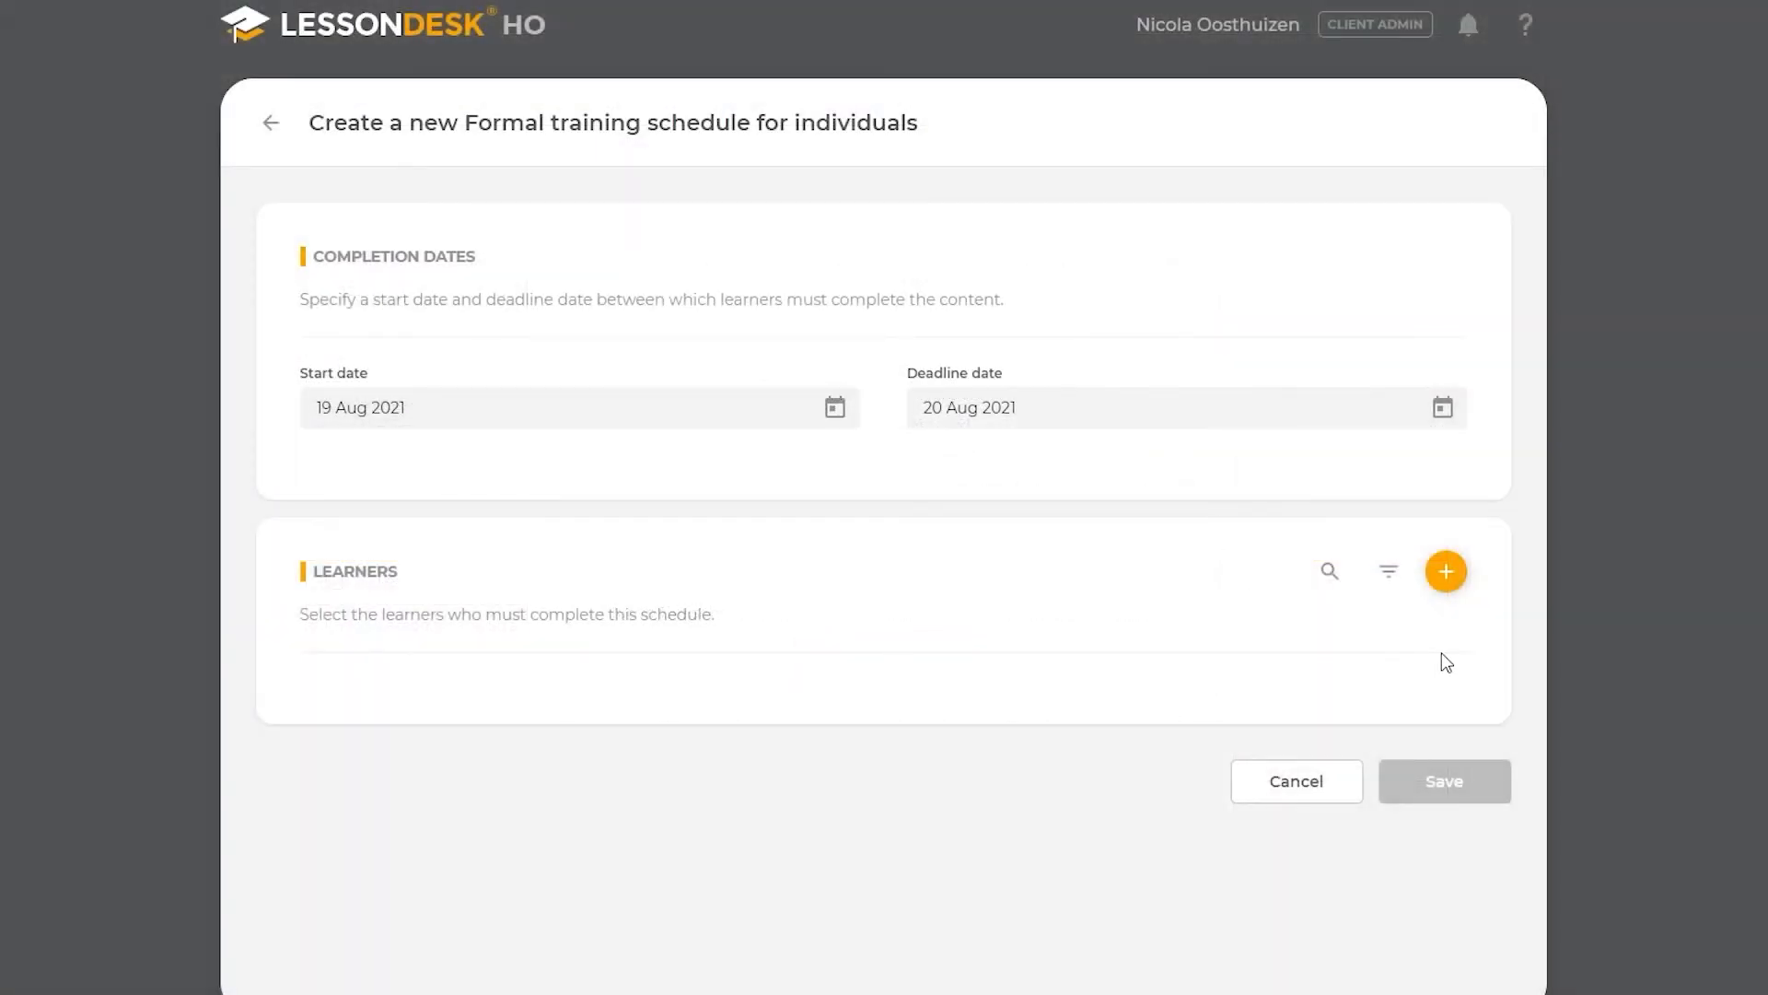
- Start adding learners to the schedule and mark all learners on the first page of the list
left_click(1446, 572)
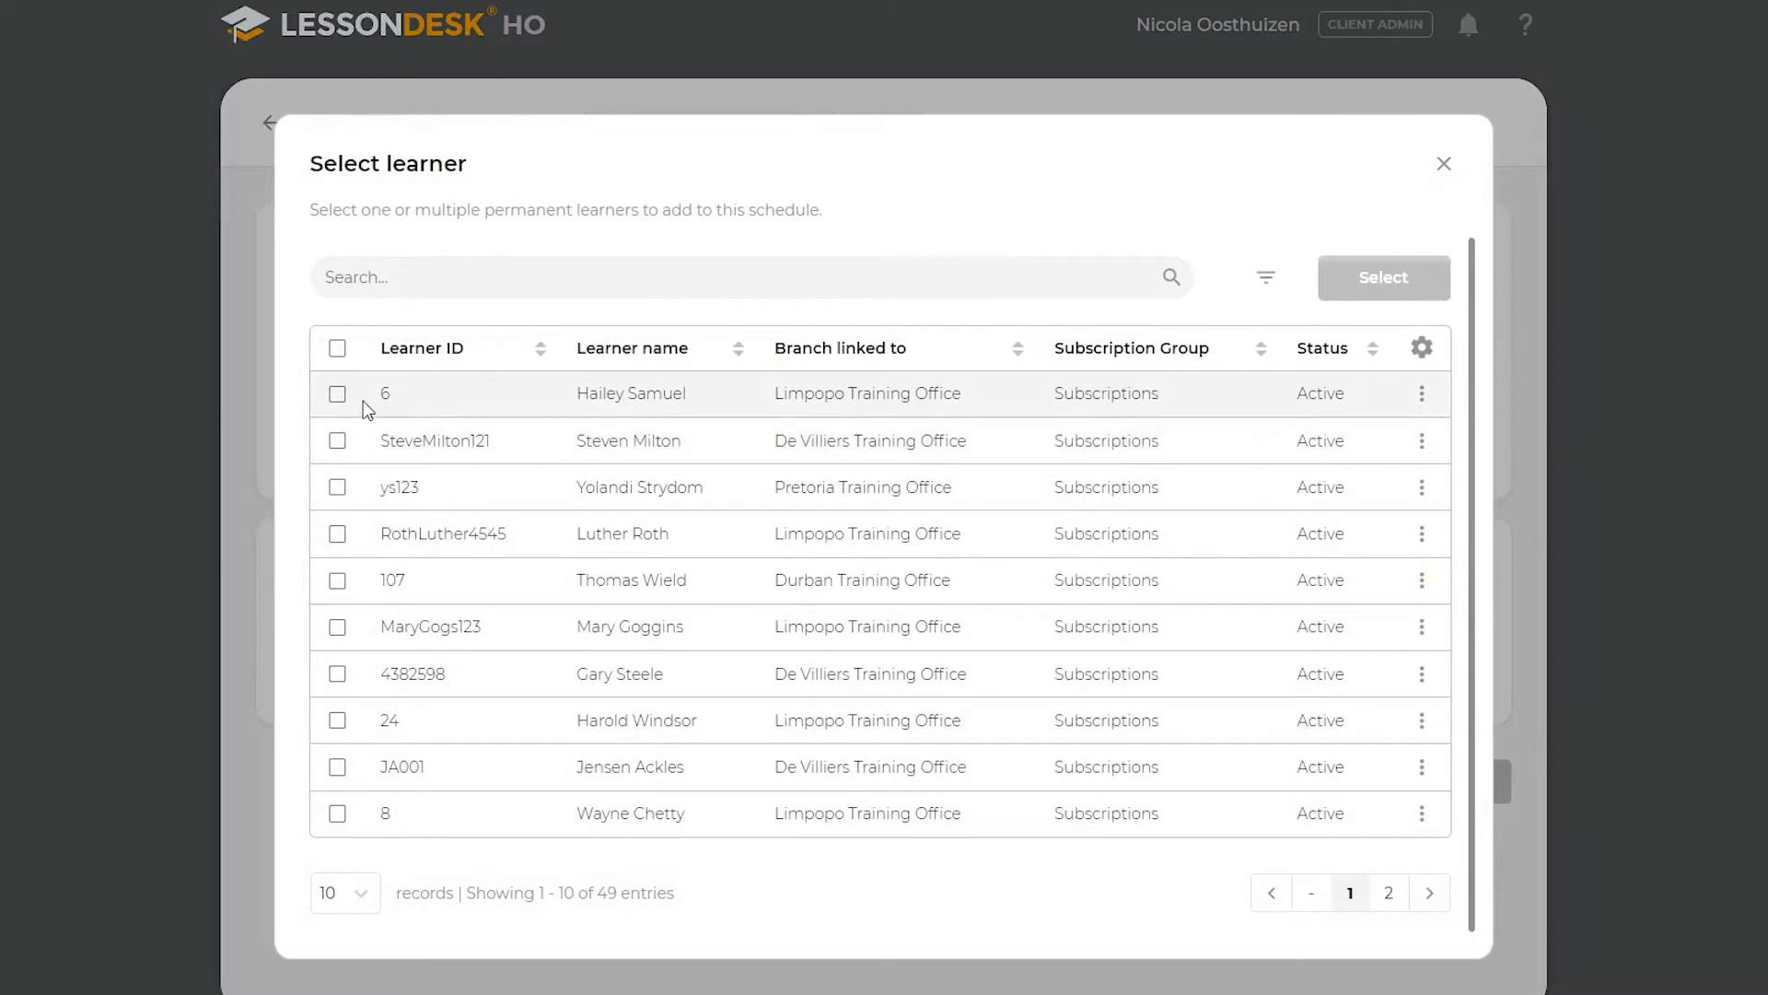
left_click(337, 350)
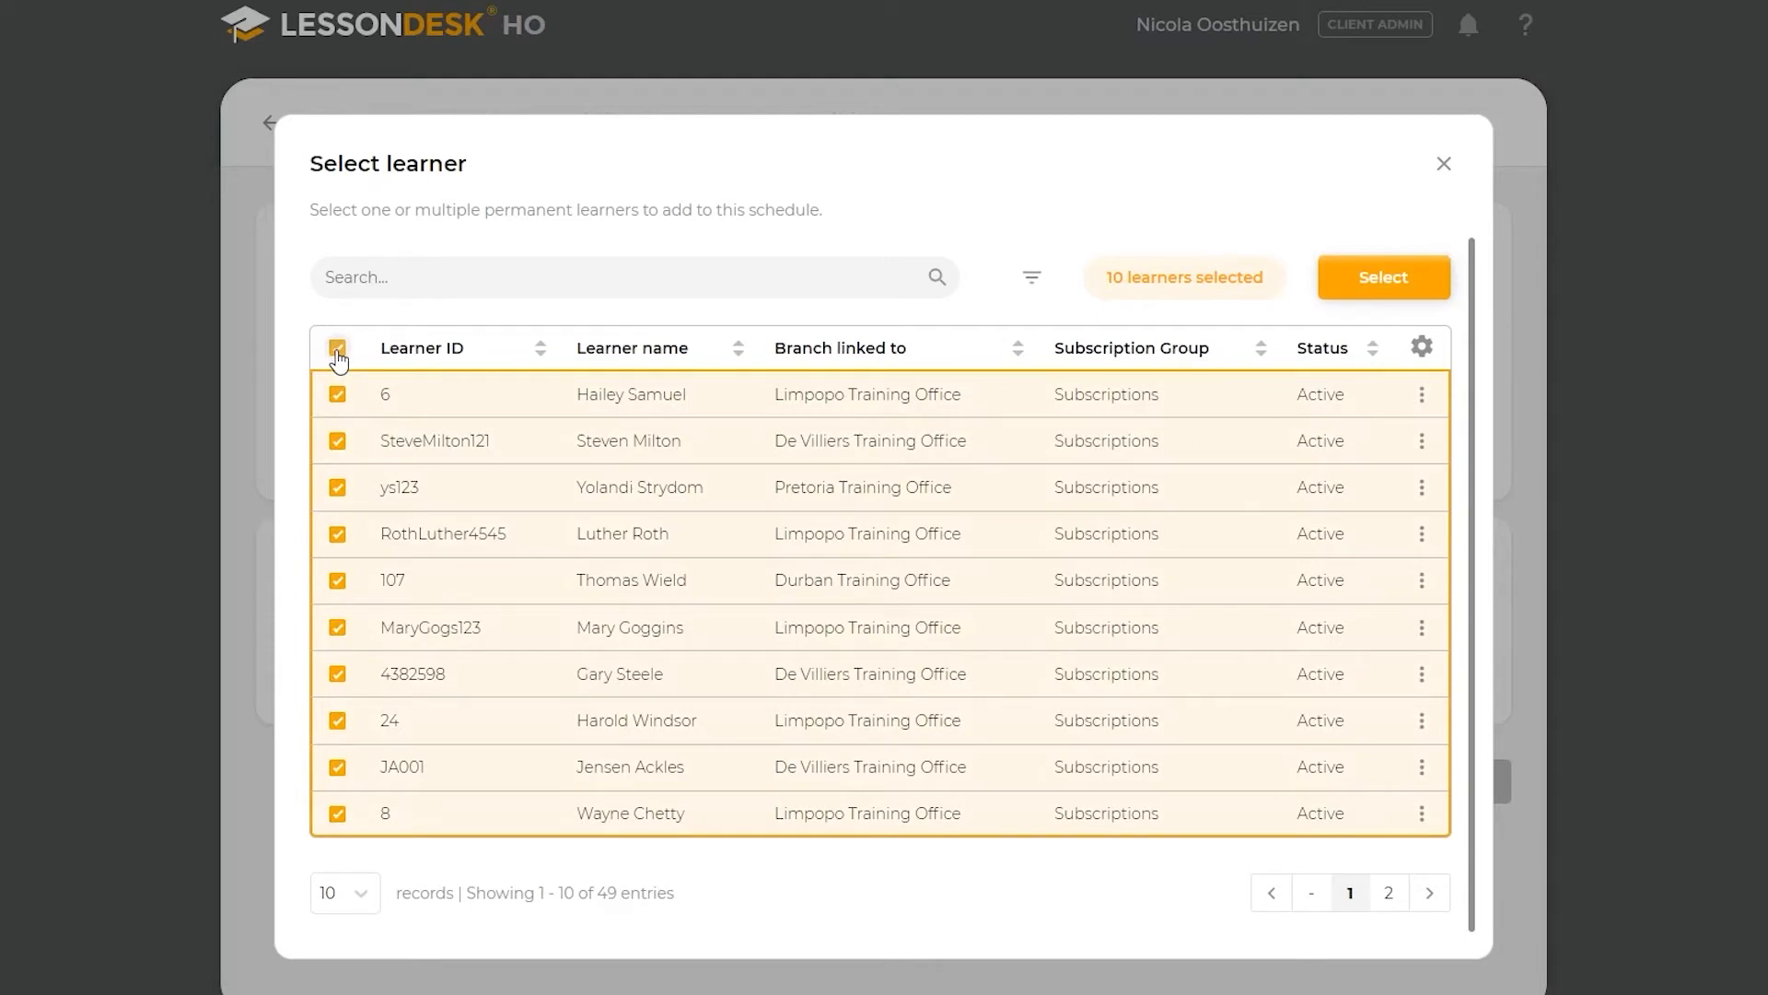
- Search the learner list by a learner's first name, and clear the search again
left_click(422, 271)
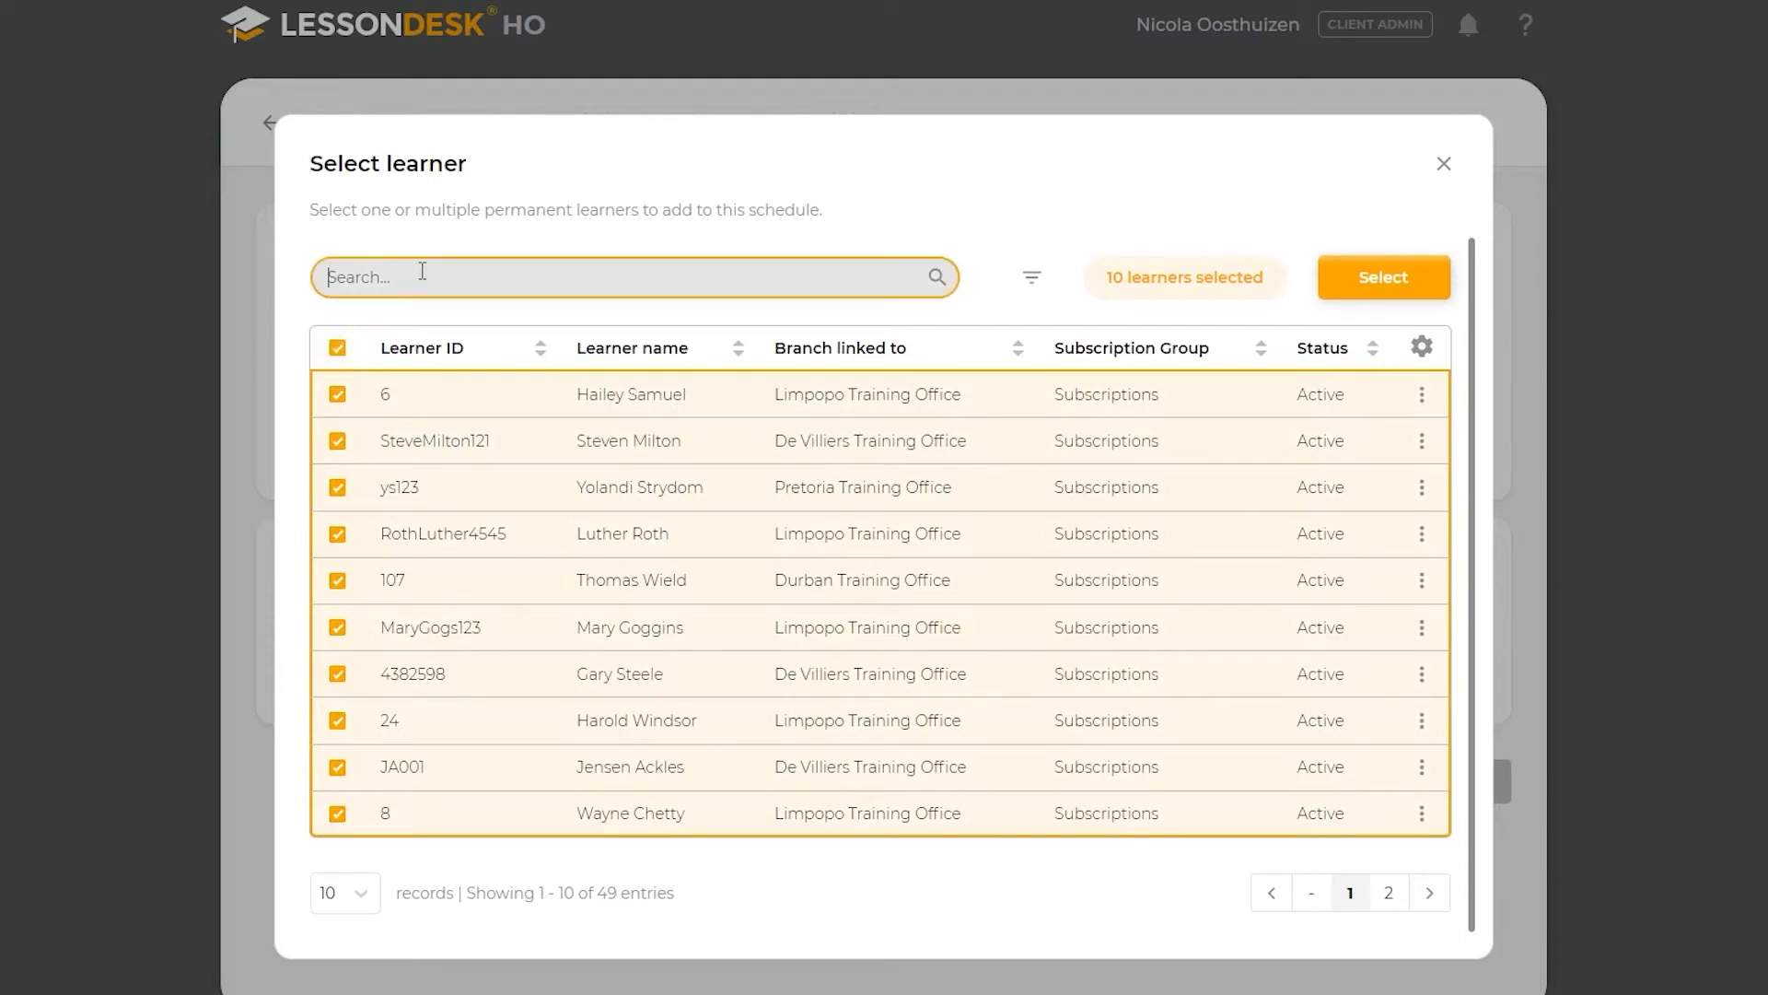
type("steve")
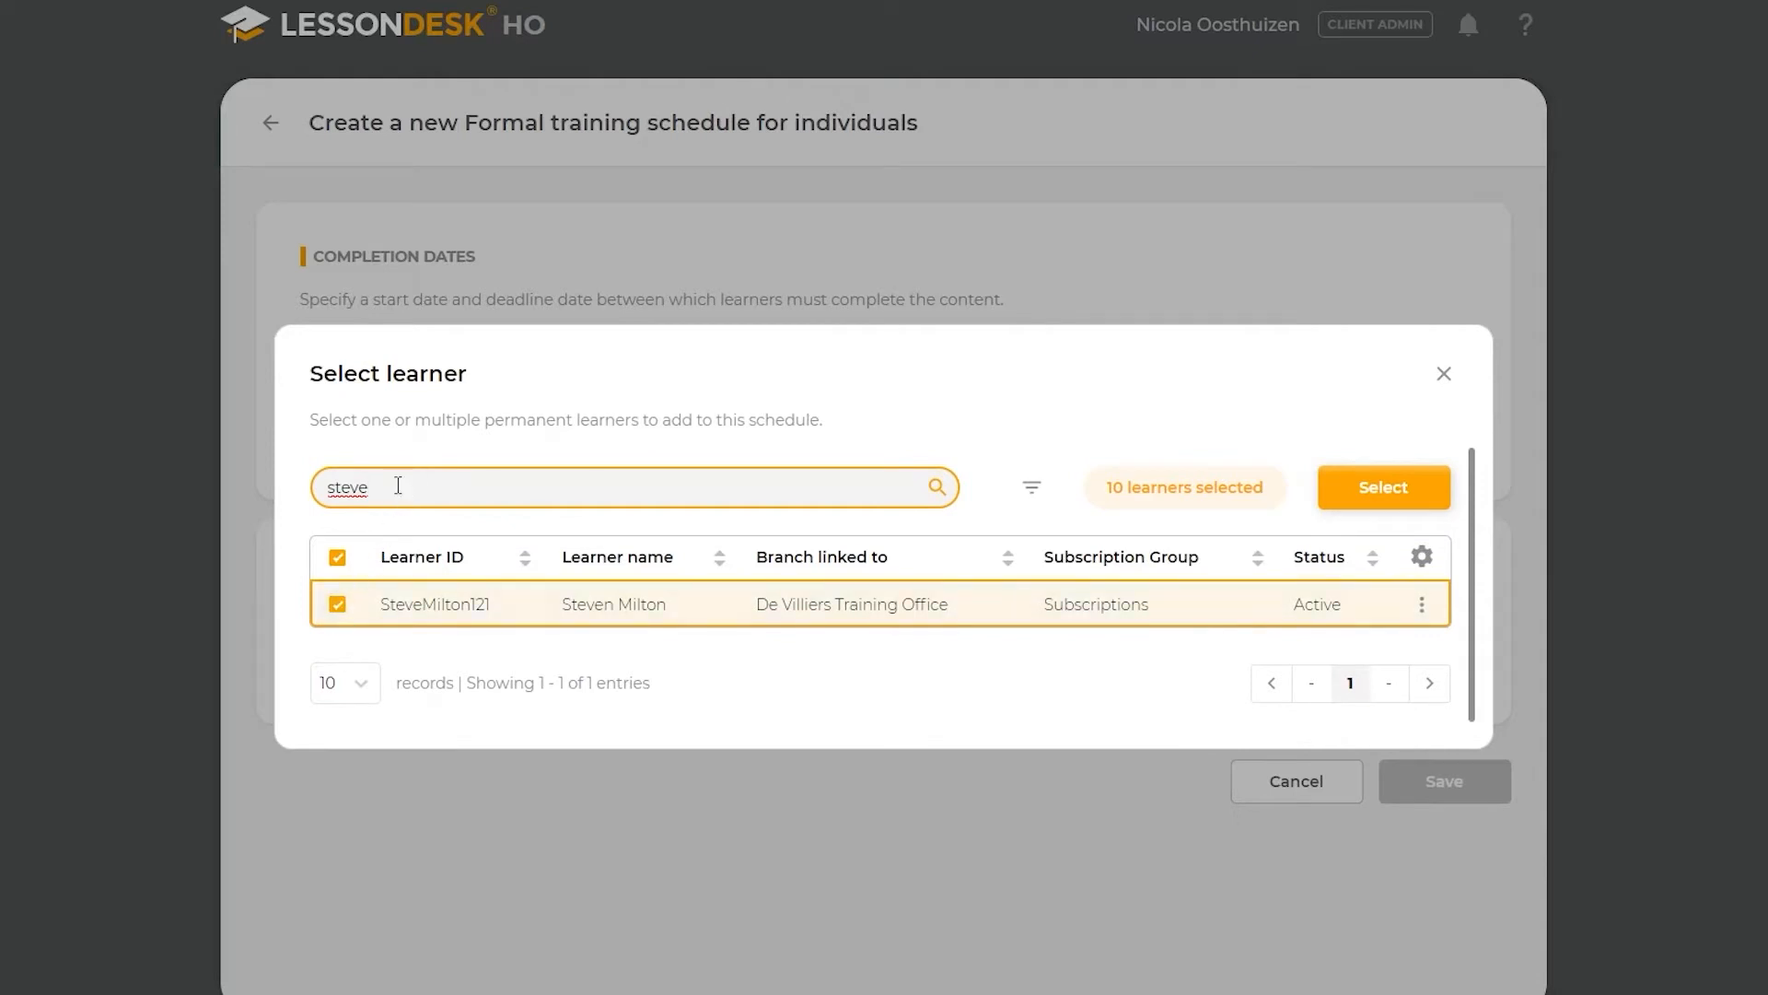
key("BackSpace")
key("BackSpace")
key("BackSpace")
key("BackSpace")
key("BackSpace")
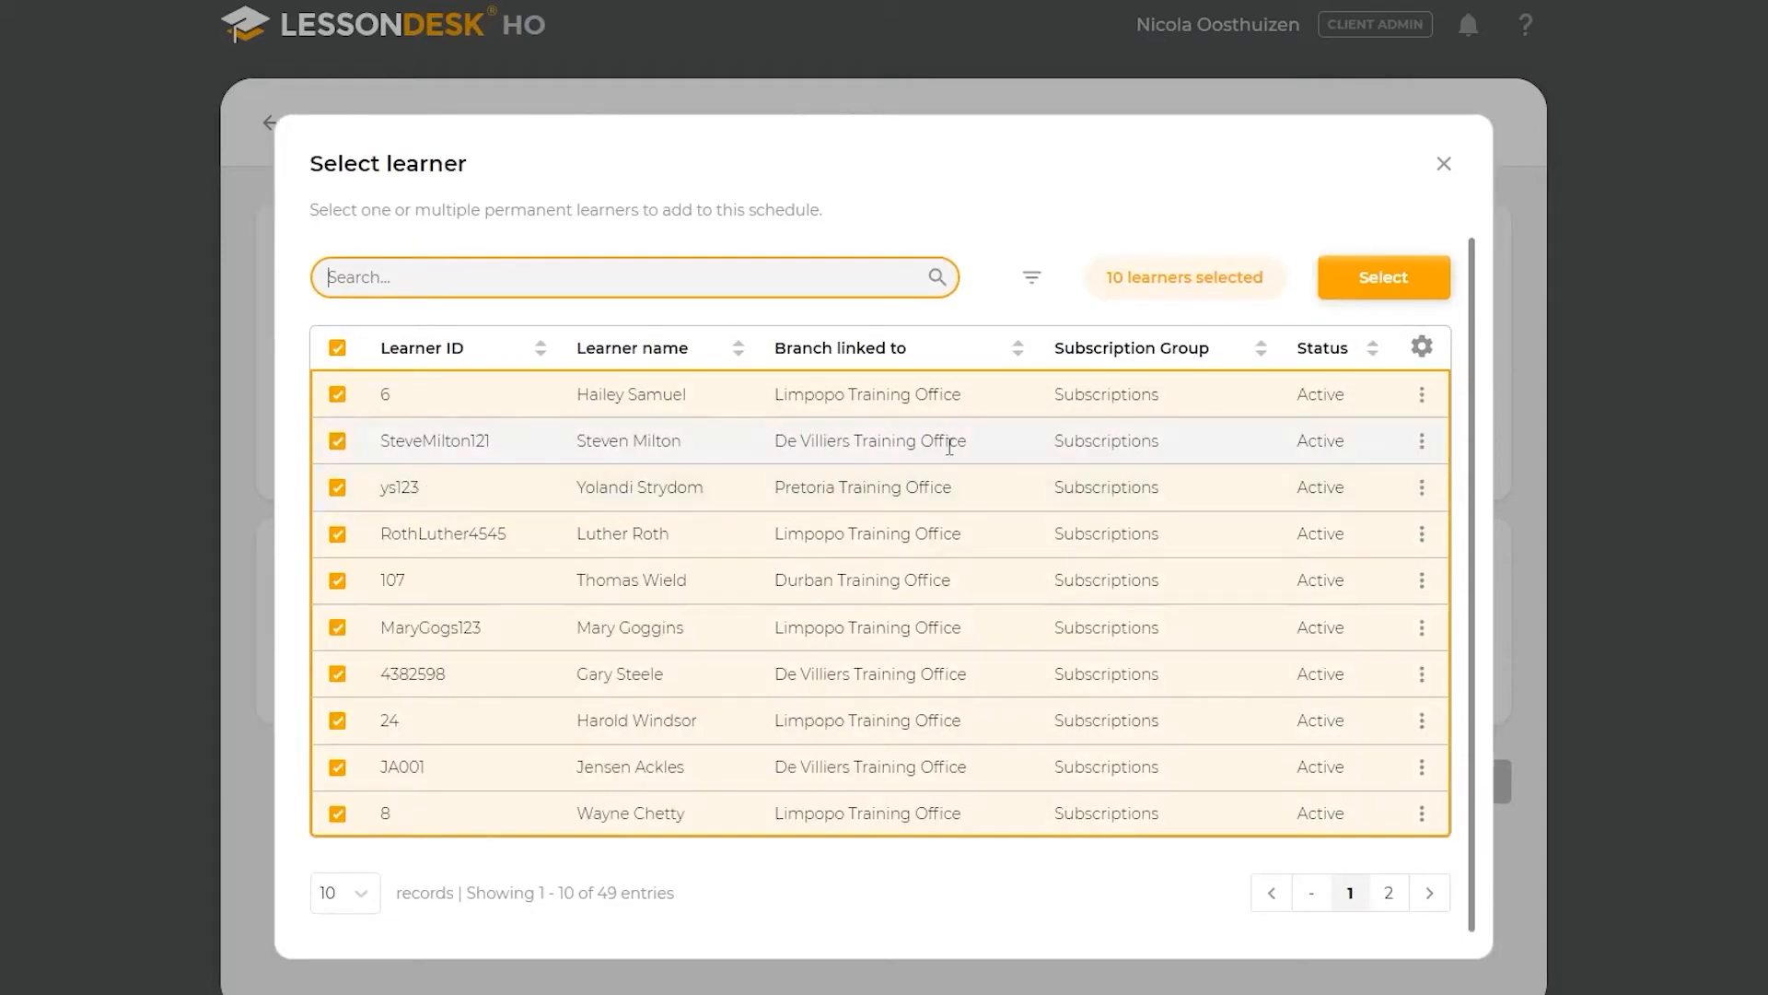
- Choose the Active status in the learner list filter and dismiss the filter without applying it
left_click(1035, 279)
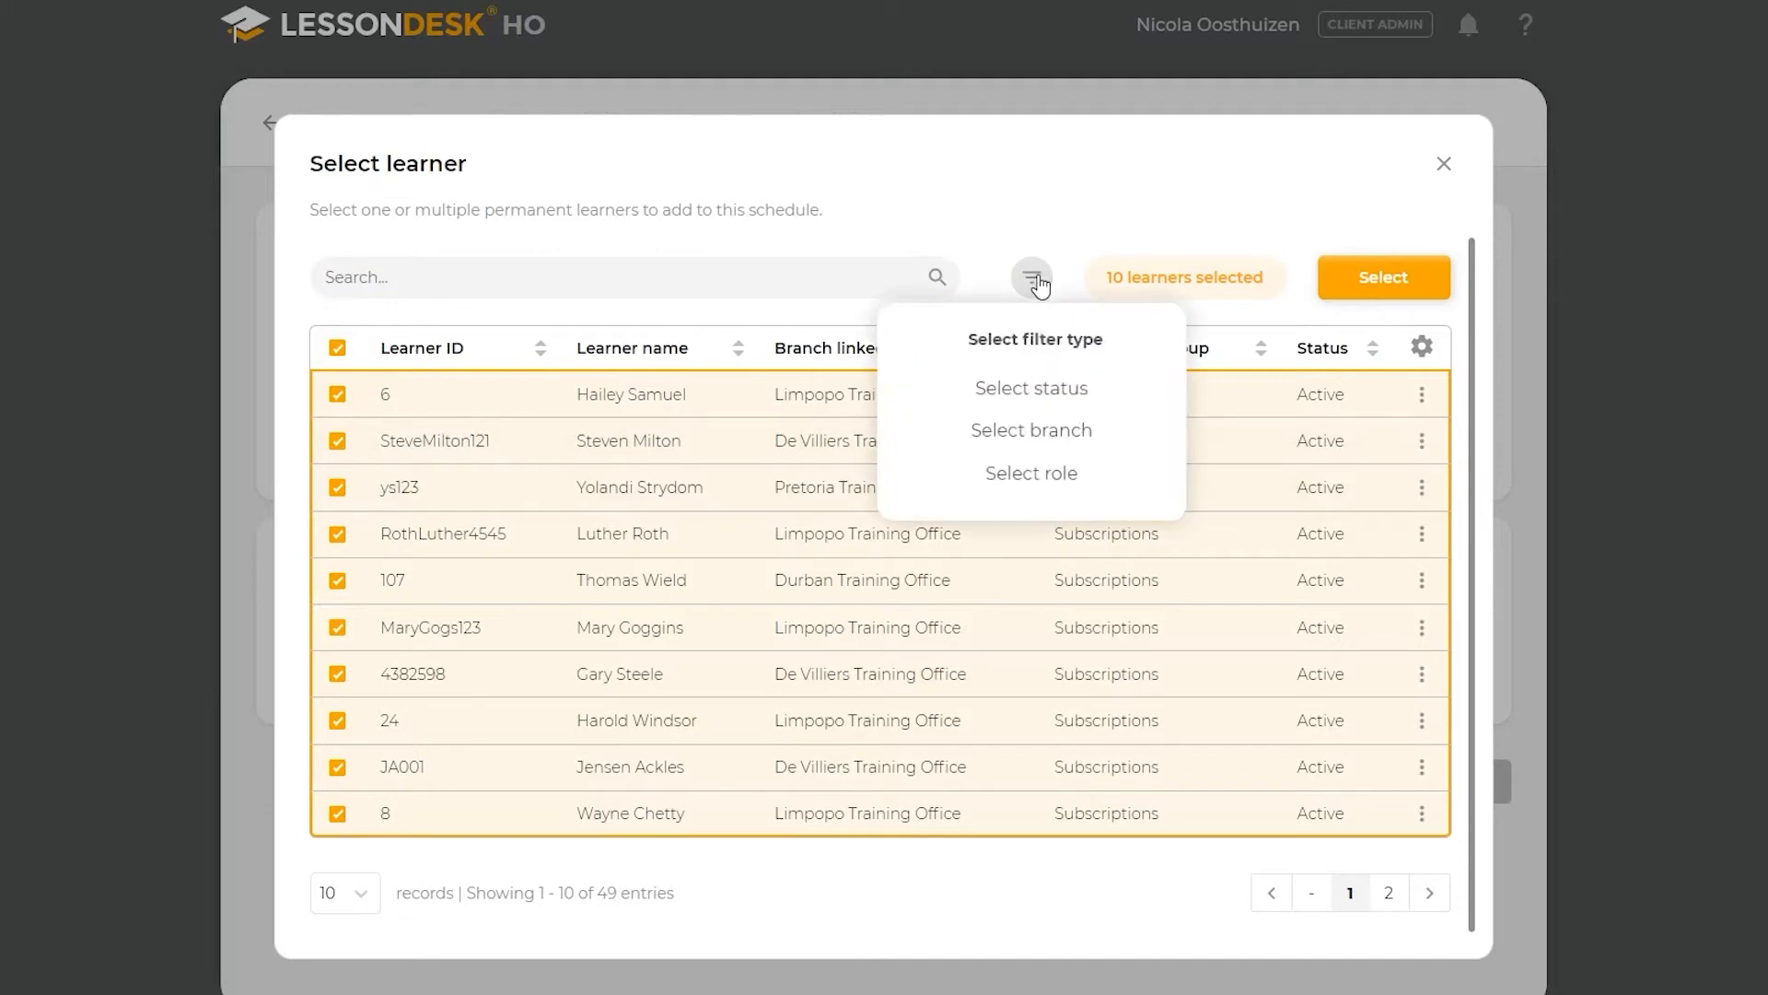
left_click(1004, 389)
left_click(921, 410)
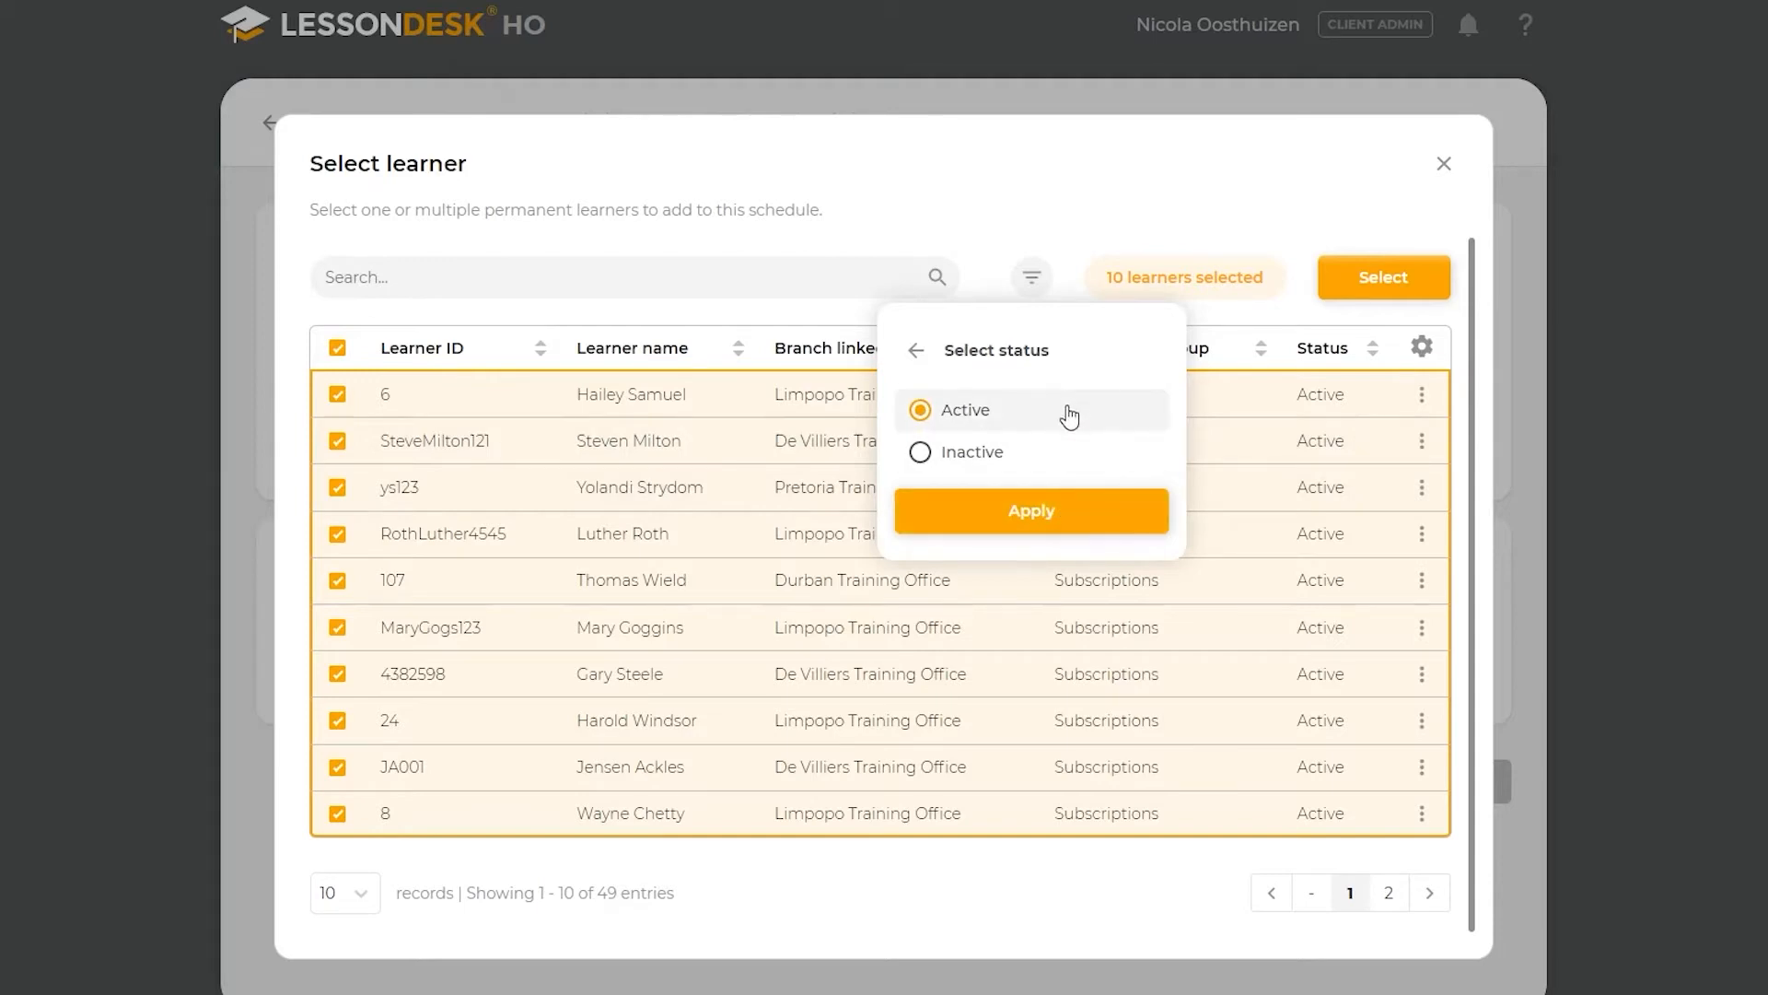
left_click(1072, 225)
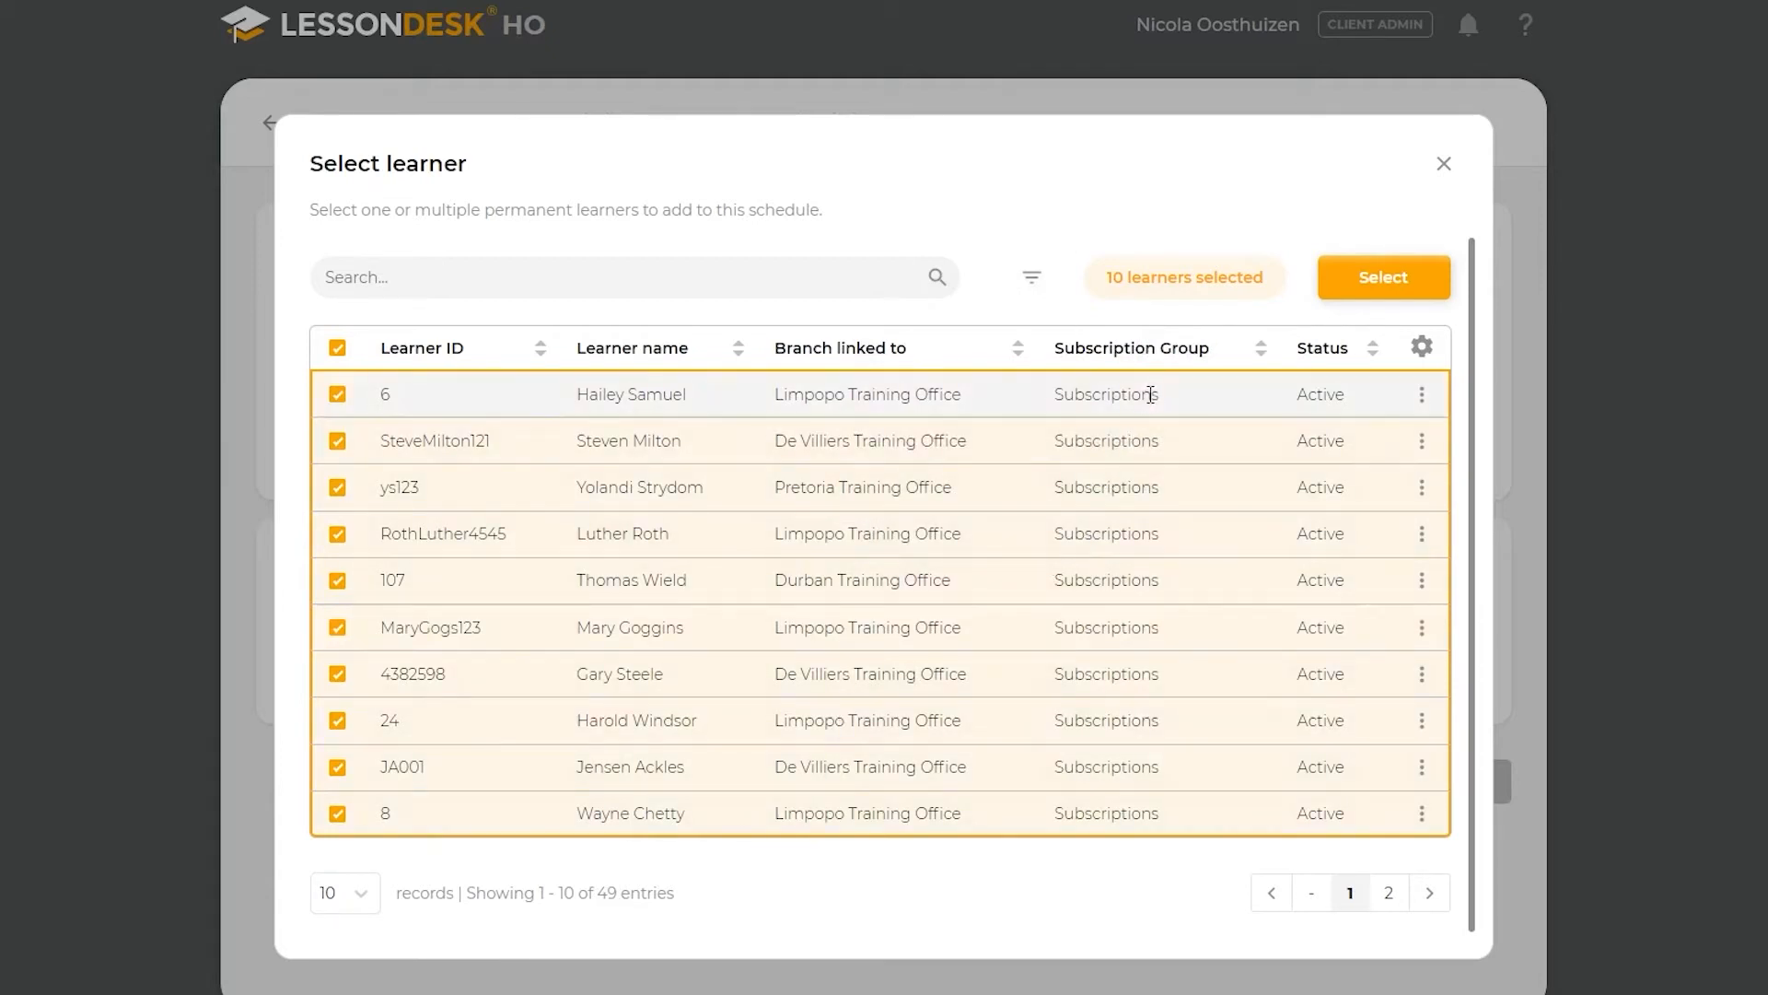
- Add the marked learners to the schedule and include the Health and Safety lesson as its content
left_click(1330, 287)
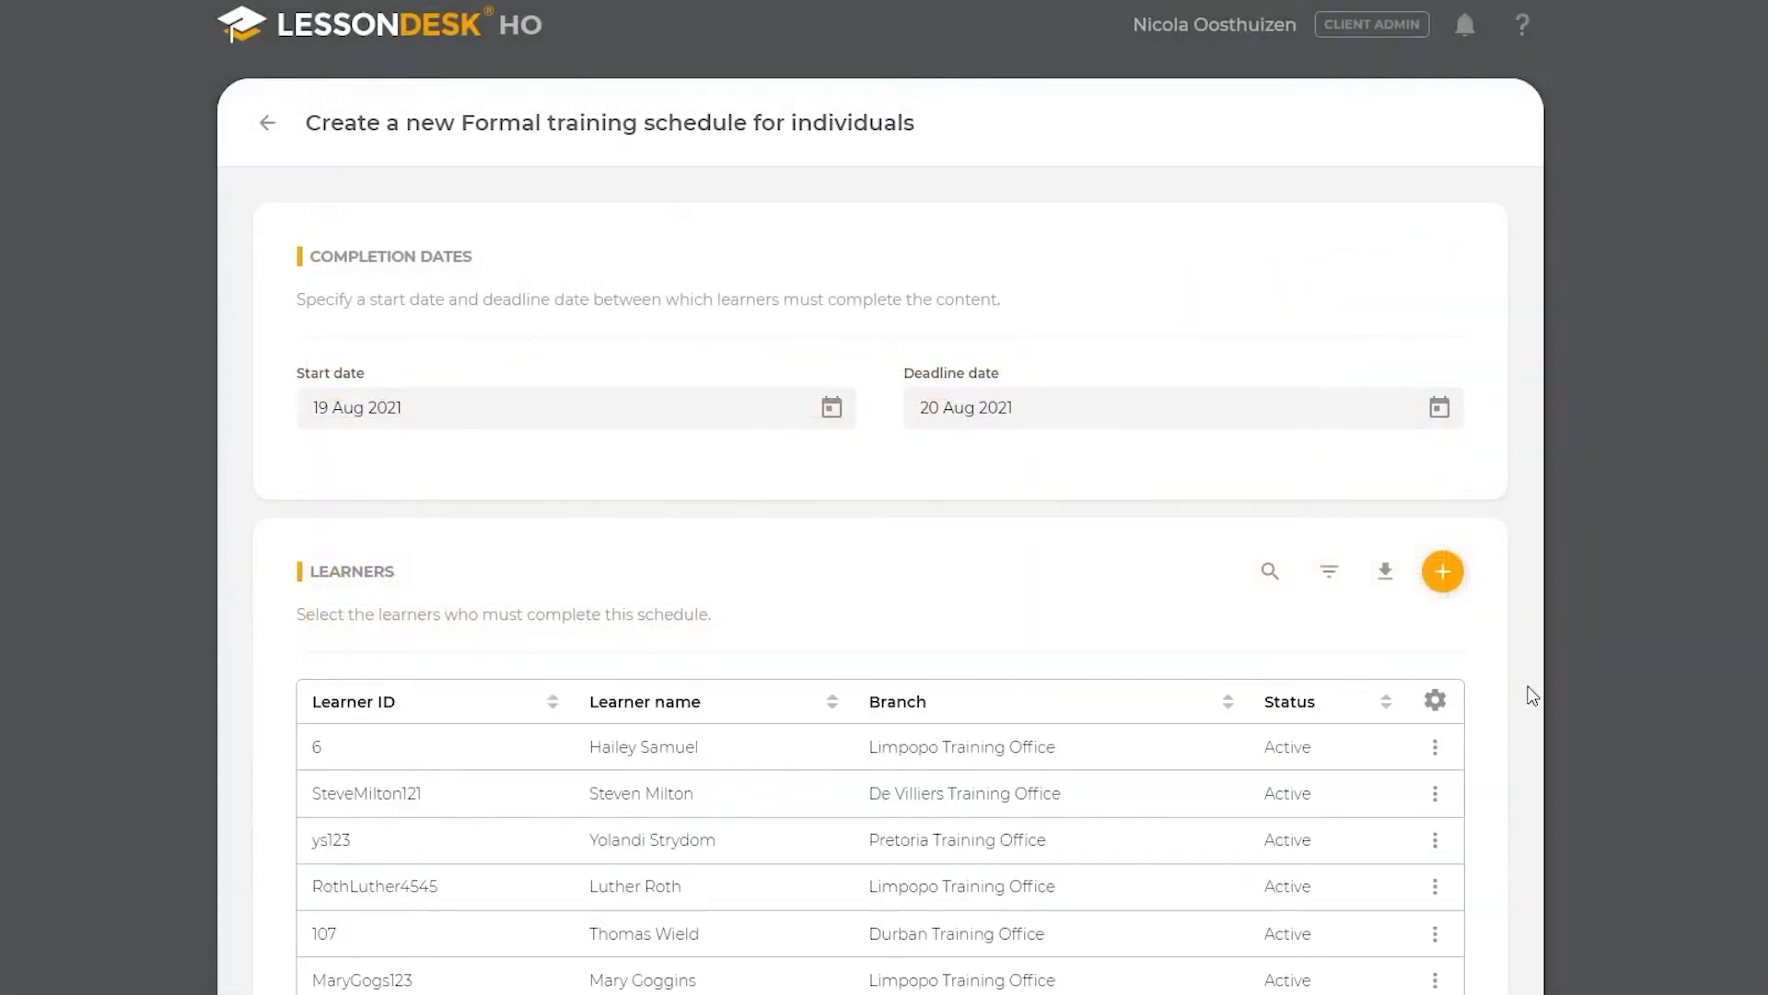
scroll(1509, 691, "down", 5)
scroll(1508, 691, "down", 2)
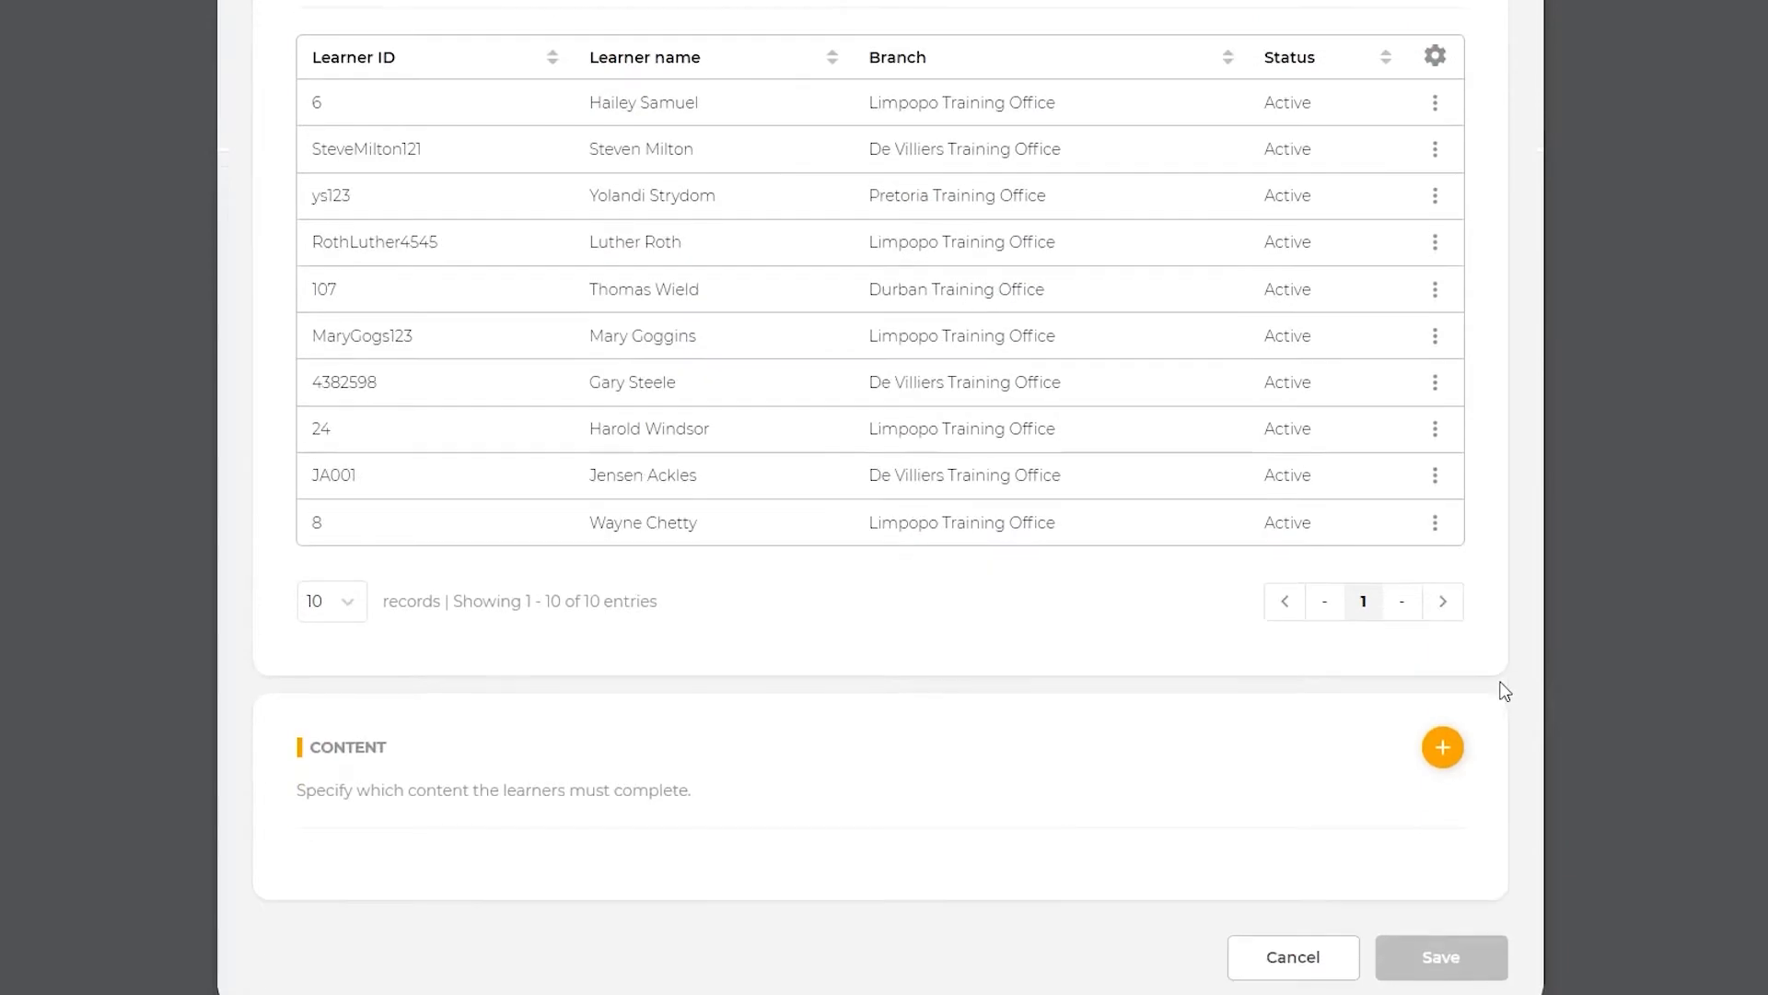
left_click(1443, 751)
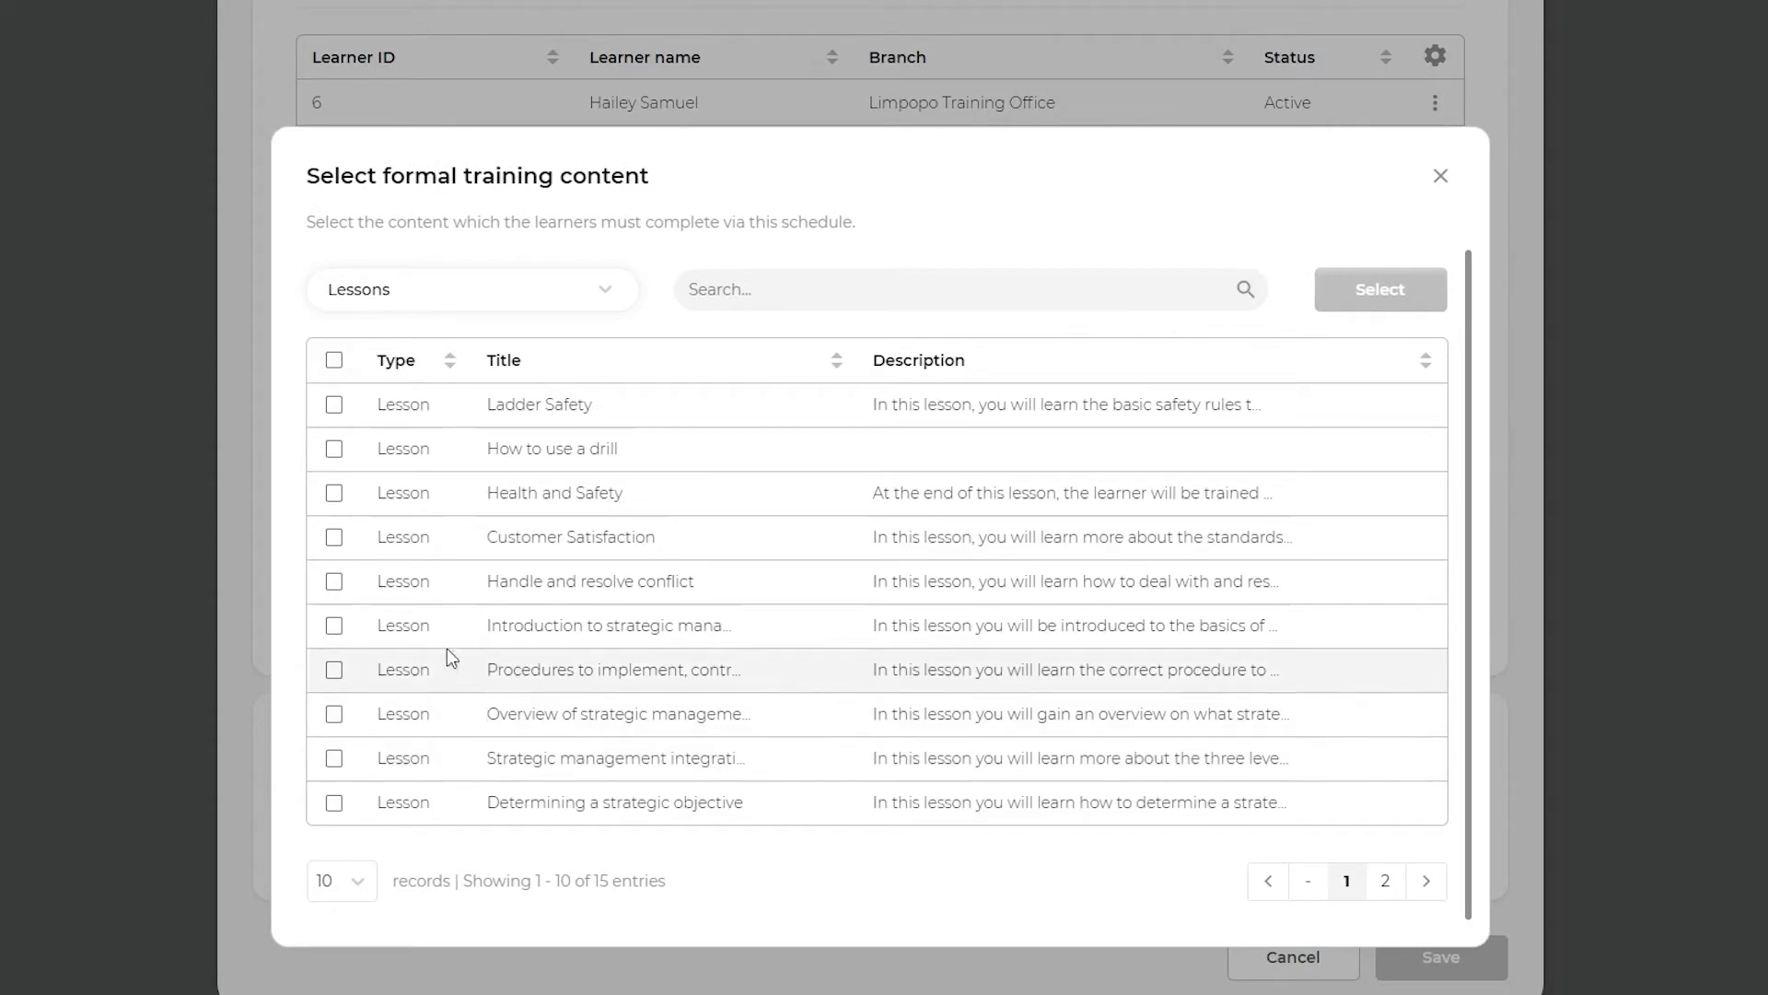
left_click(334, 495)
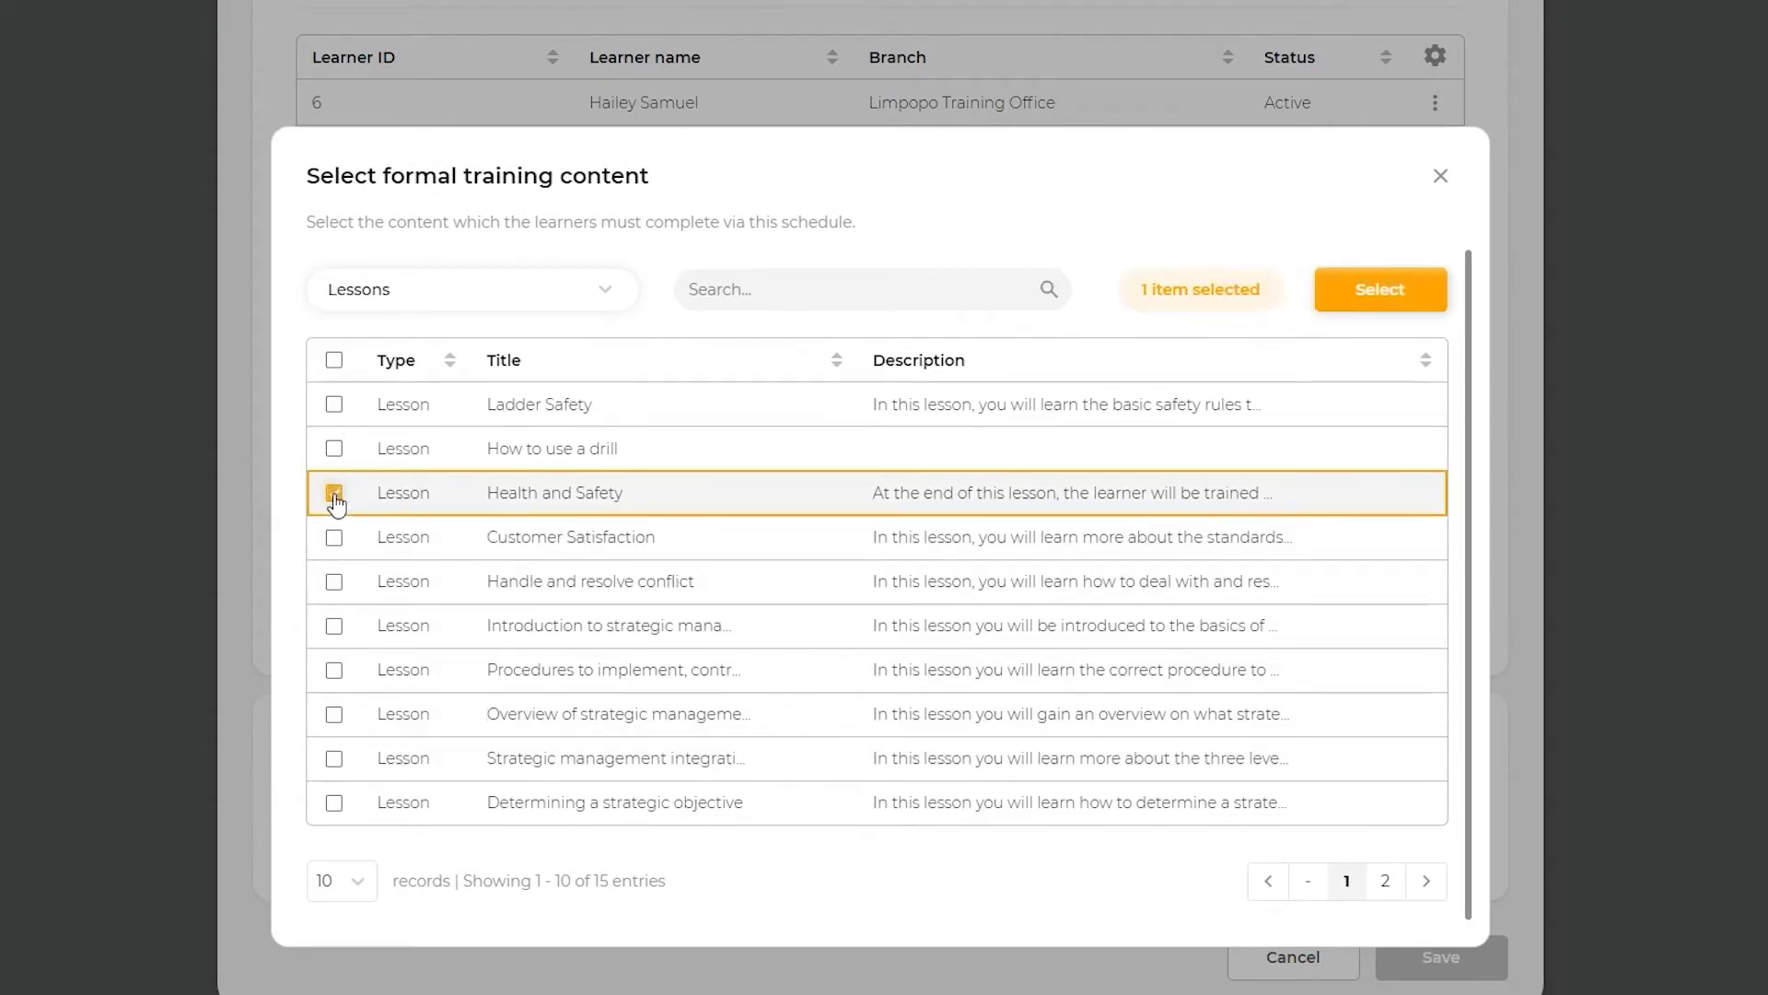
left_click(754, 287)
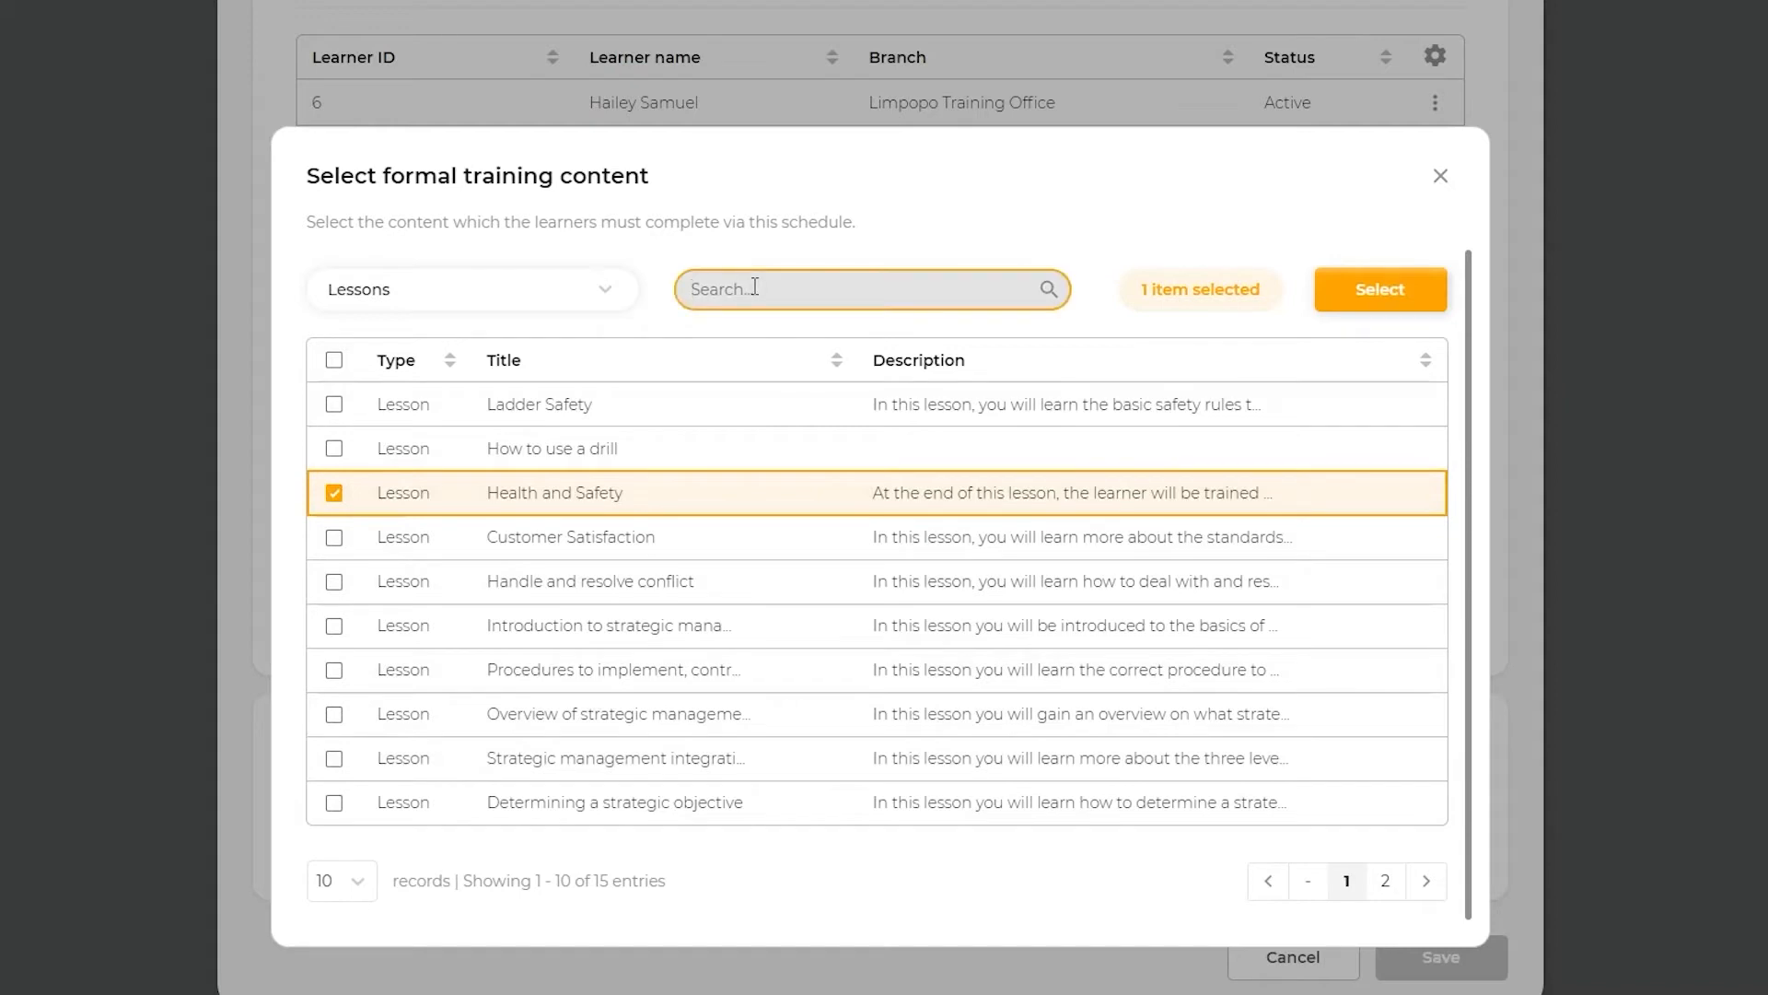
left_click(607, 296)
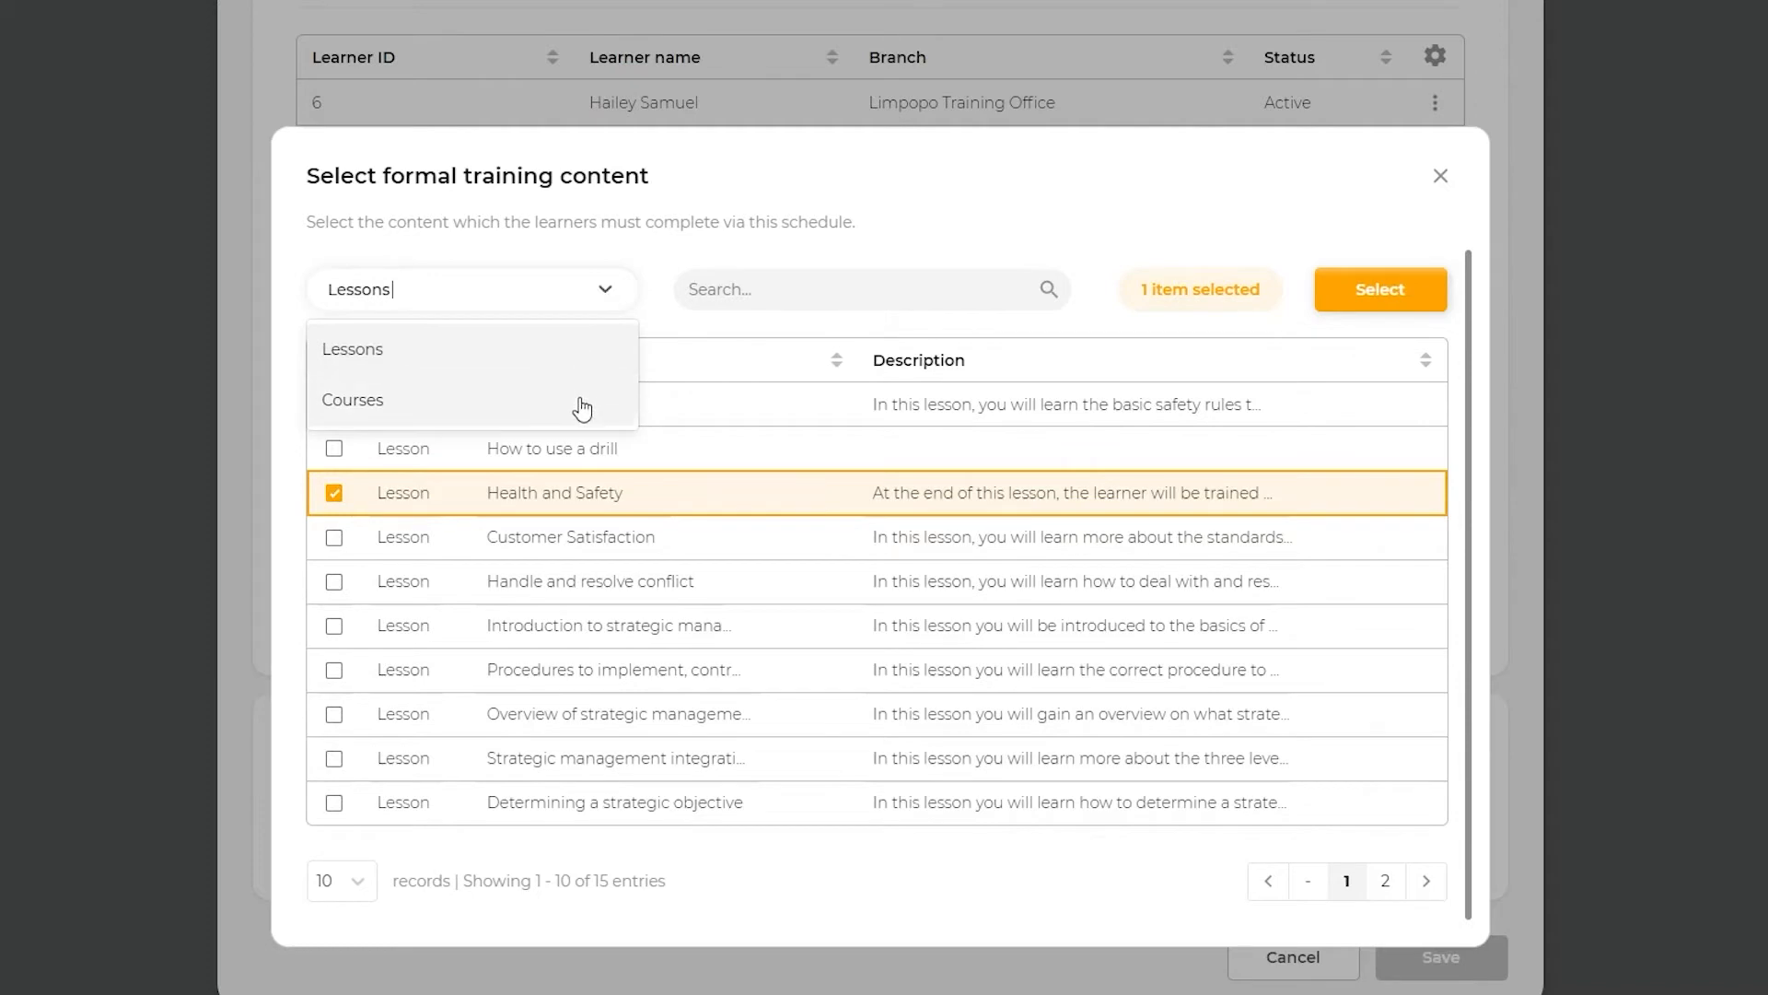
left_click(607, 292)
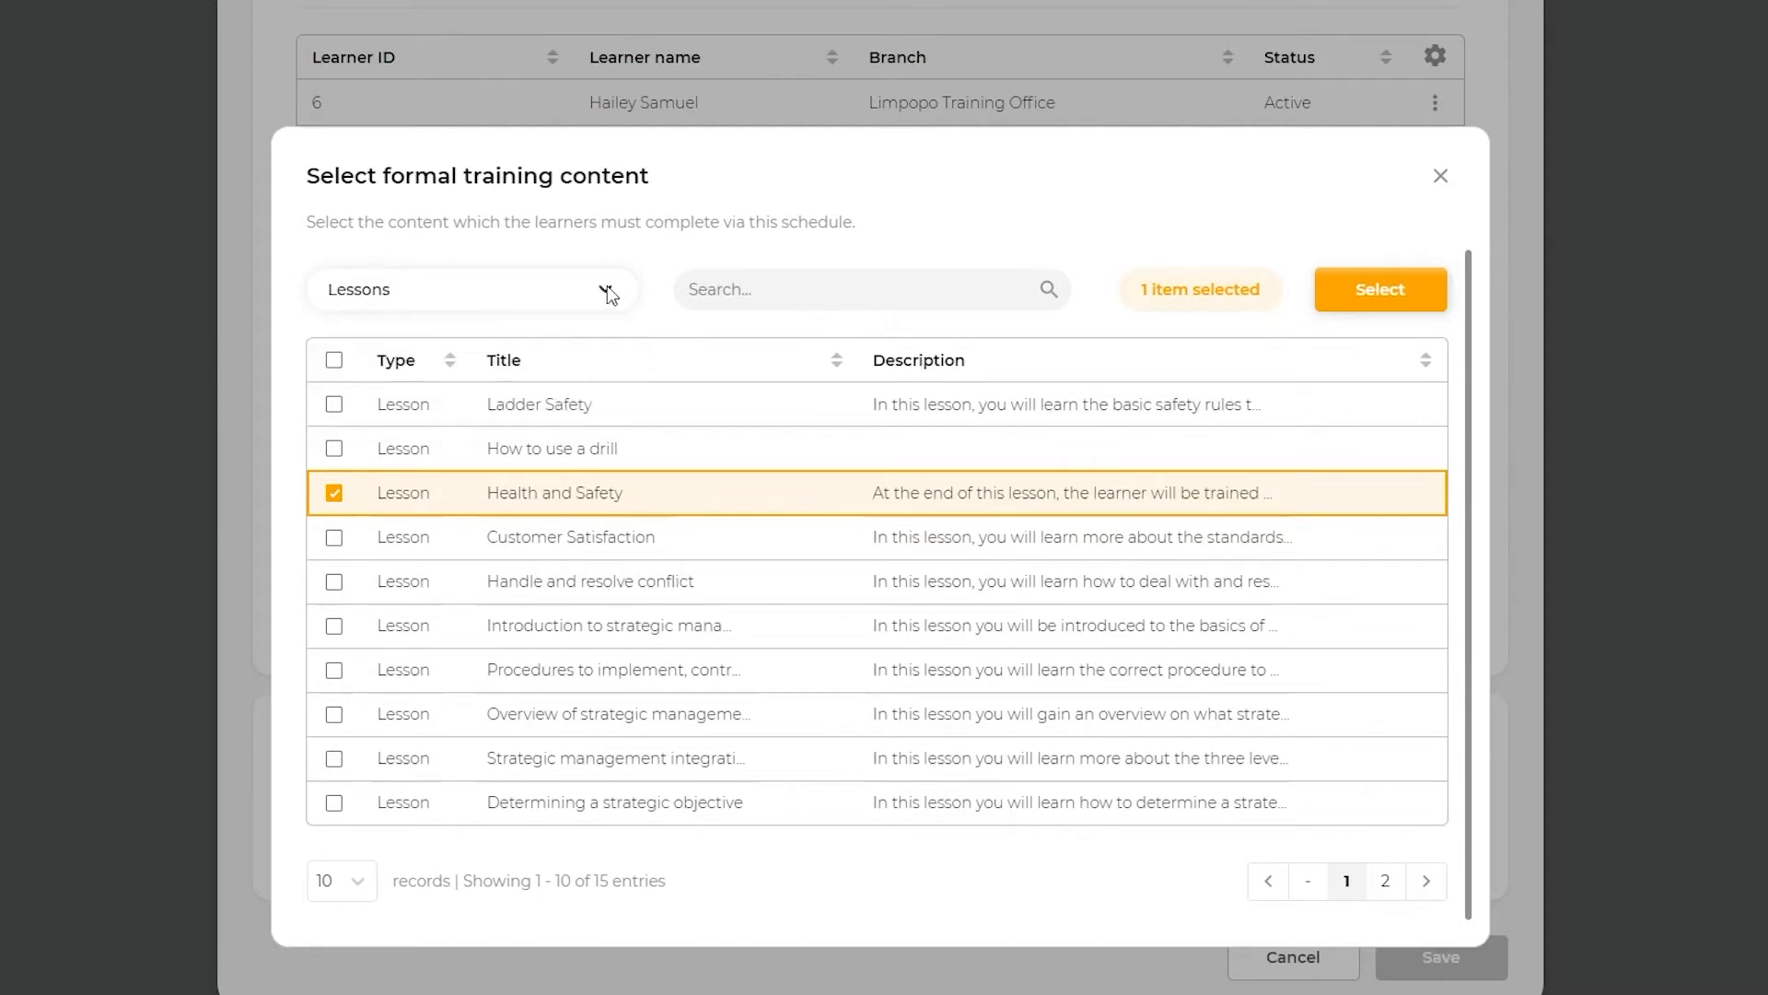
left_click(1344, 301)
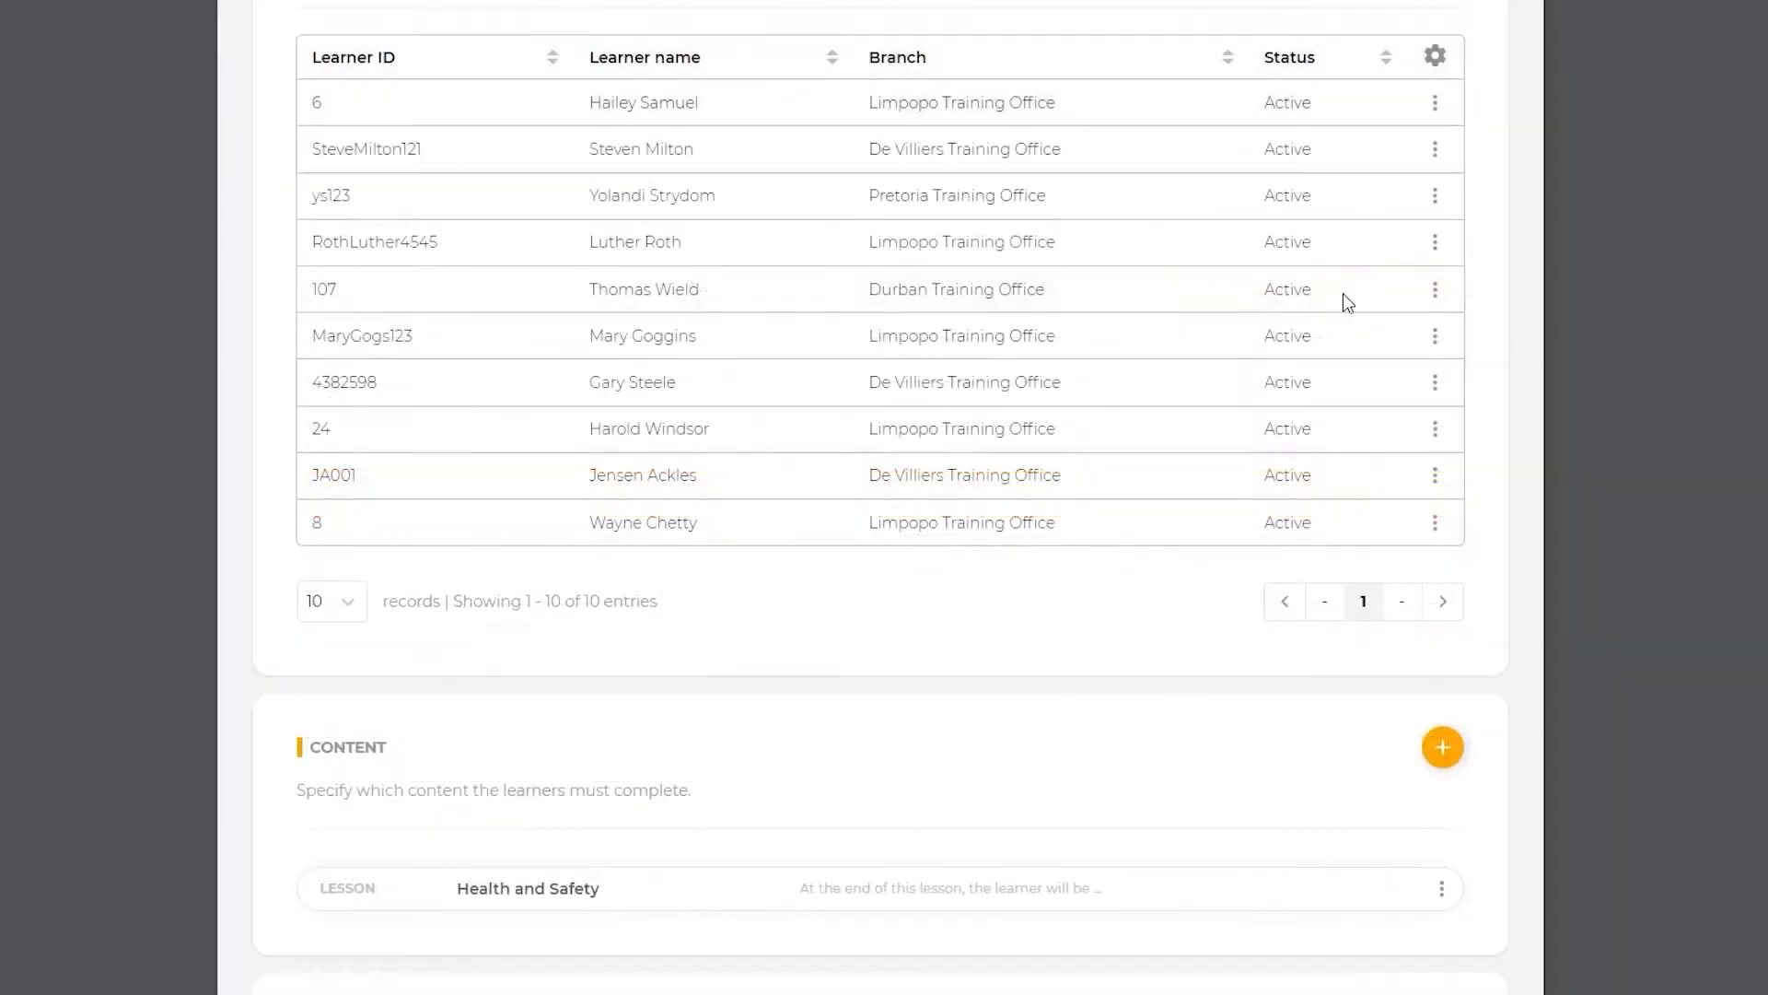
- Link the "Your scheduled training" newsflash to the schedule and save the schedule
scroll(1490, 827, "down", 3)
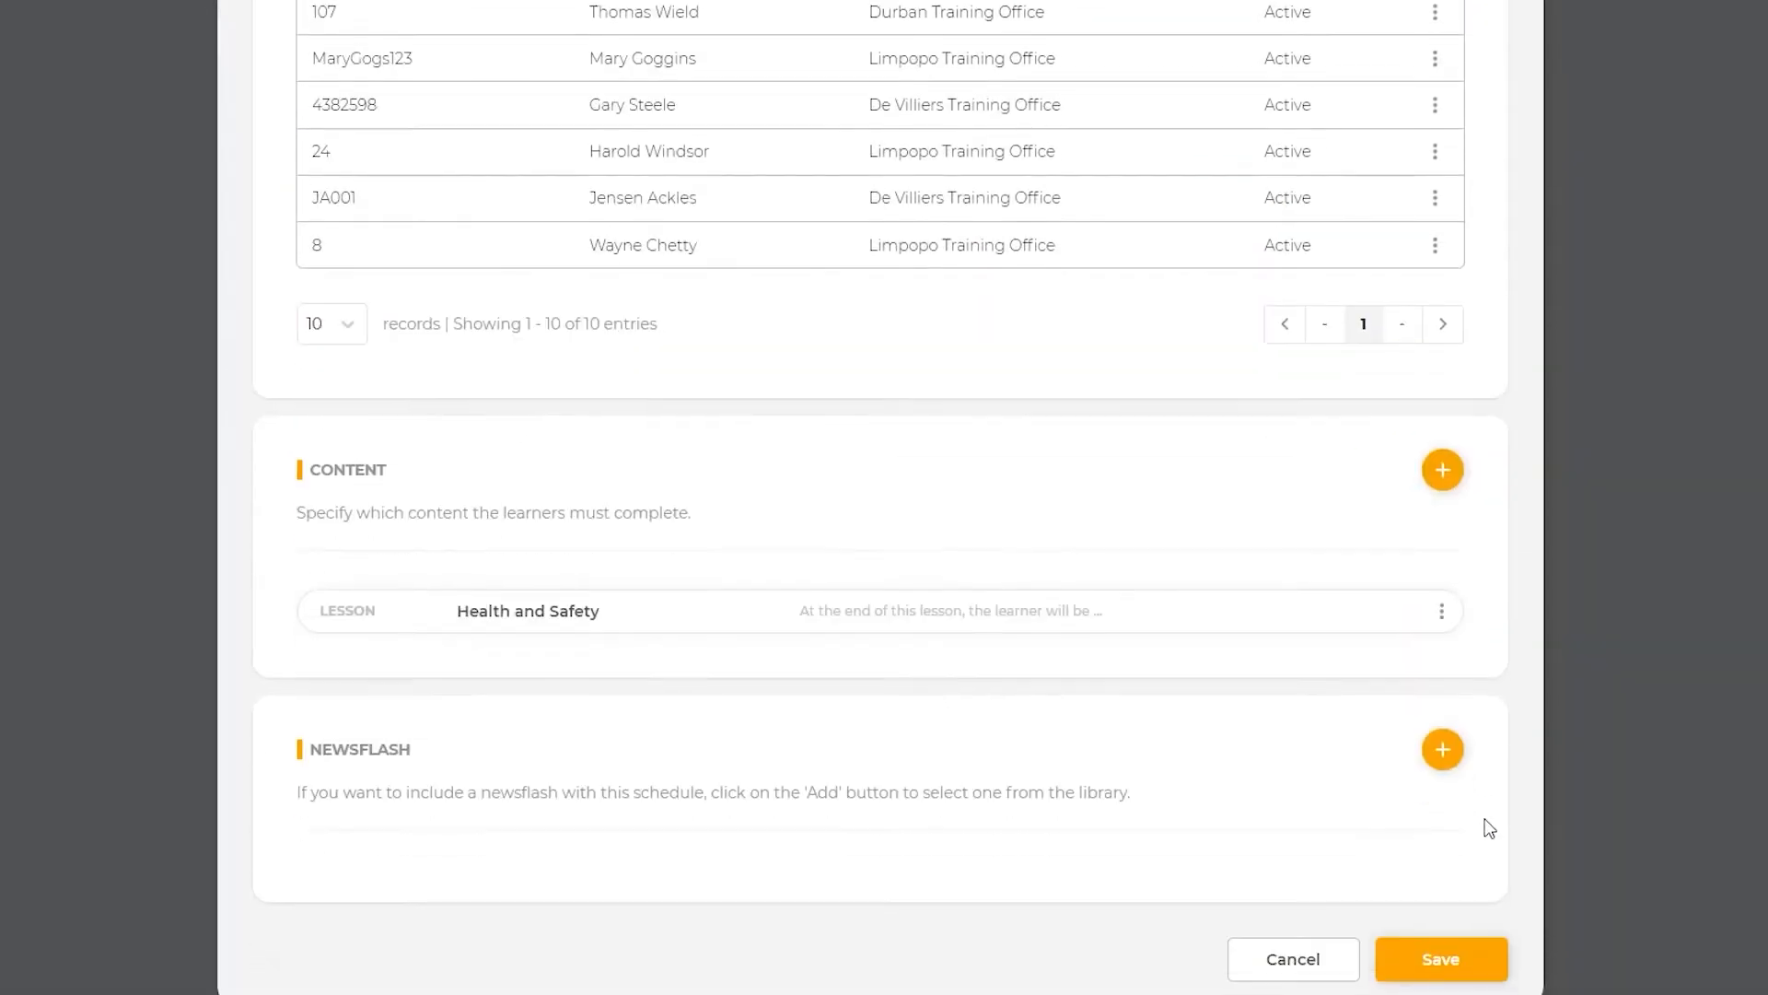
left_click(1443, 748)
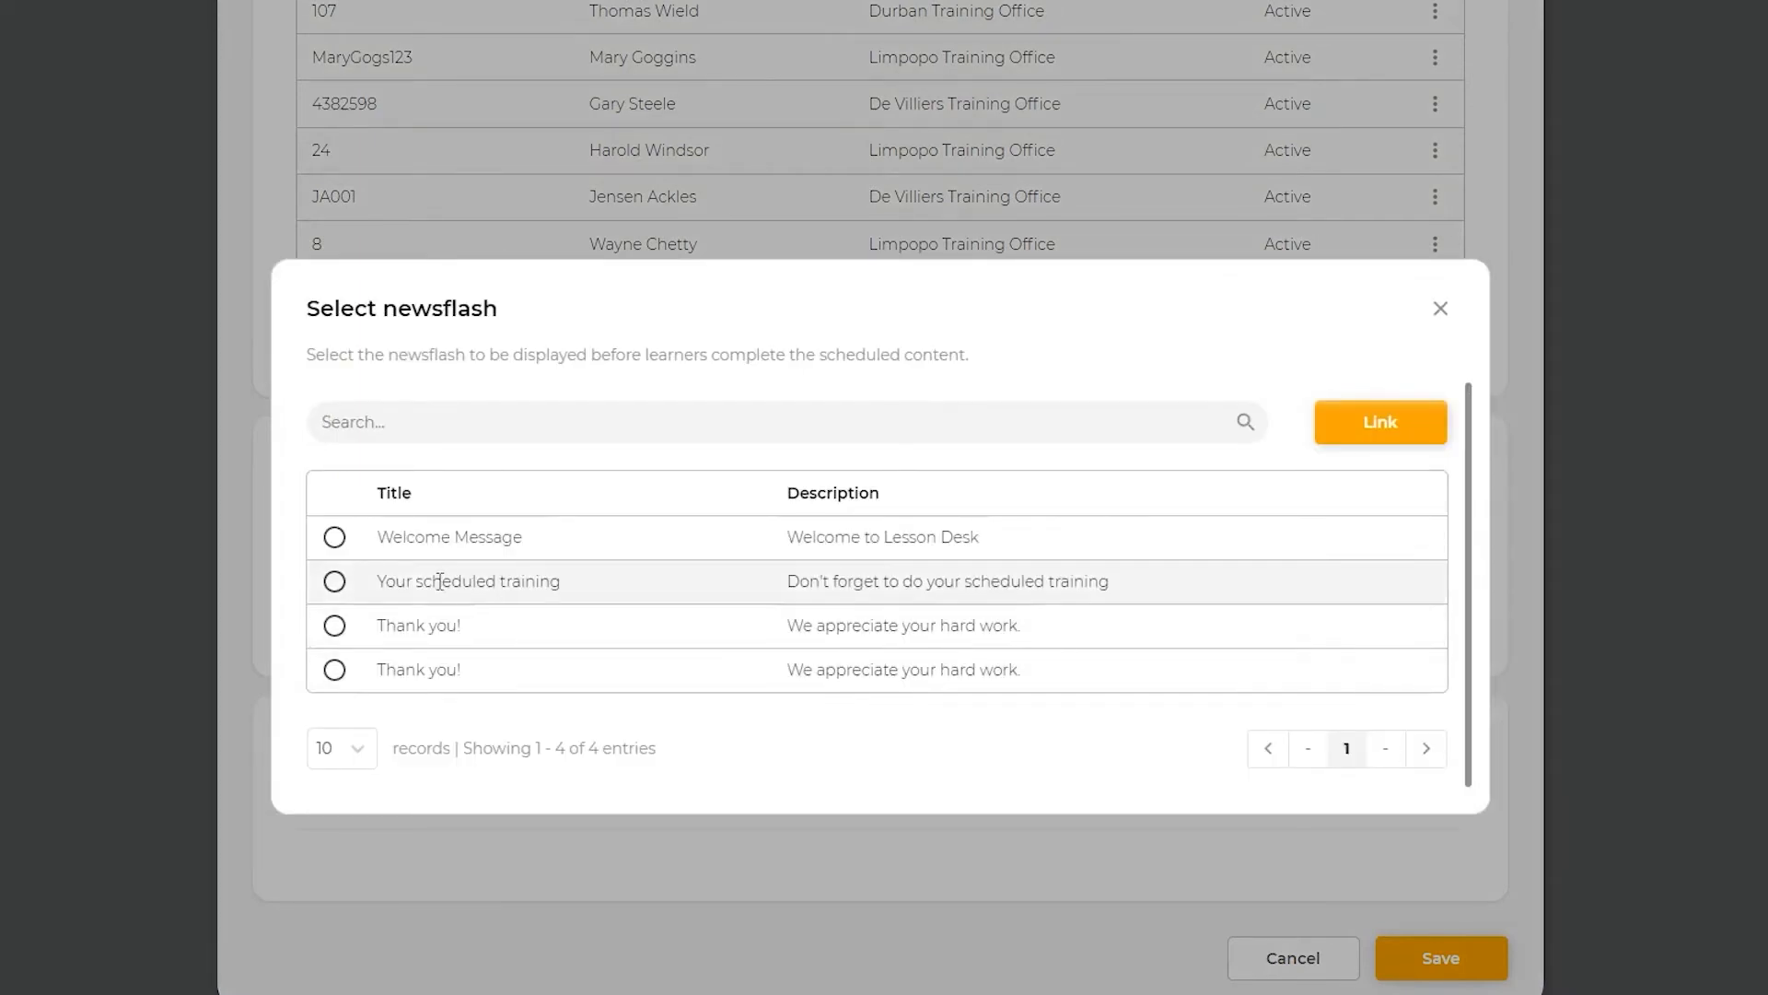
left_click(335, 584)
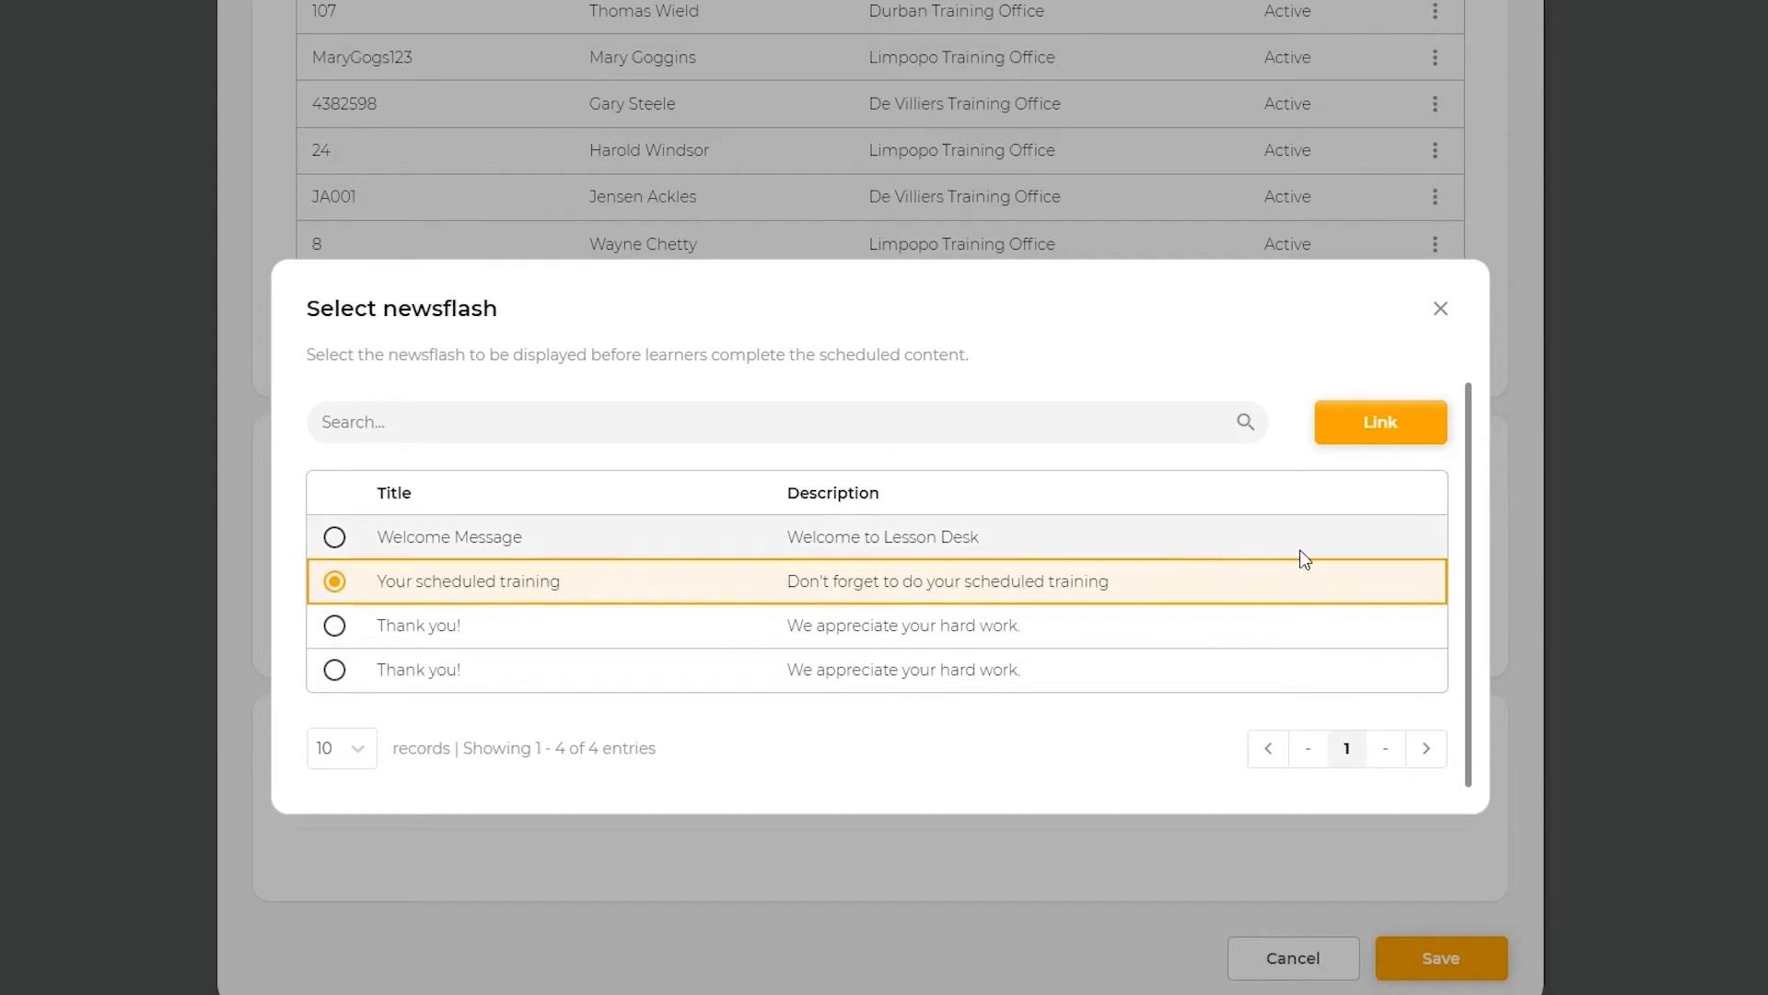
left_click(1425, 430)
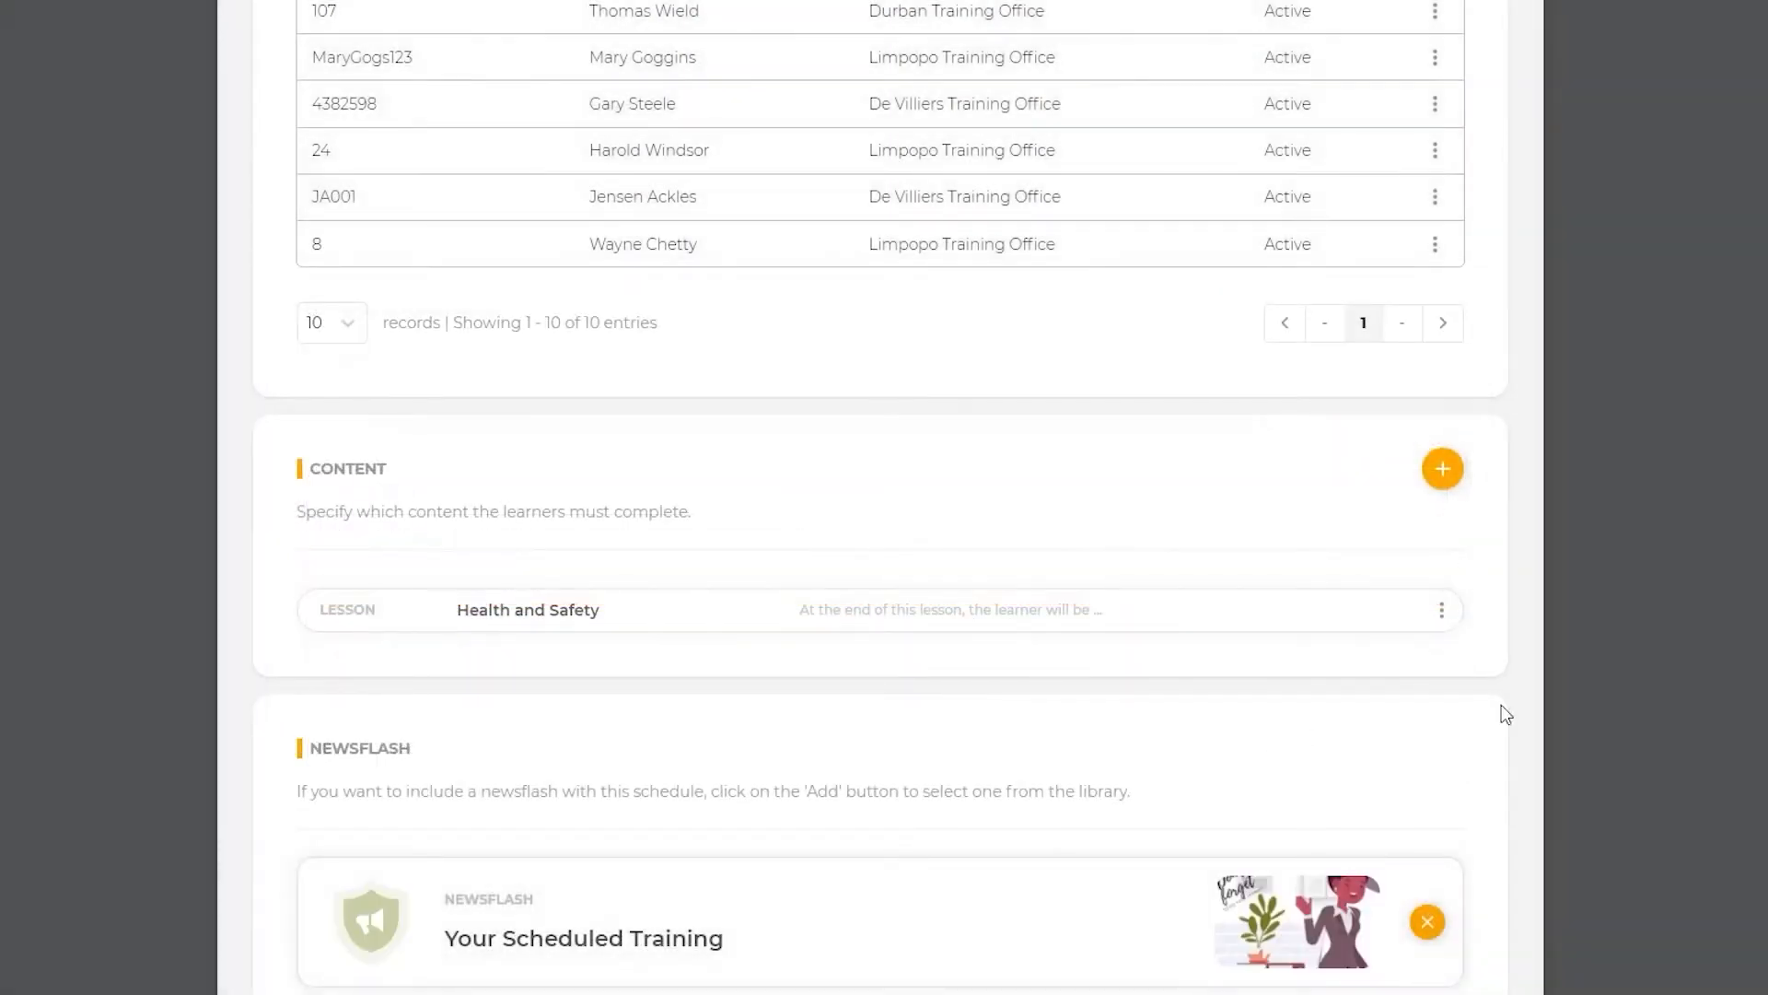
scroll(1507, 799, "down", 1)
scroll(1507, 811, "down", 1)
left_click(1481, 971)
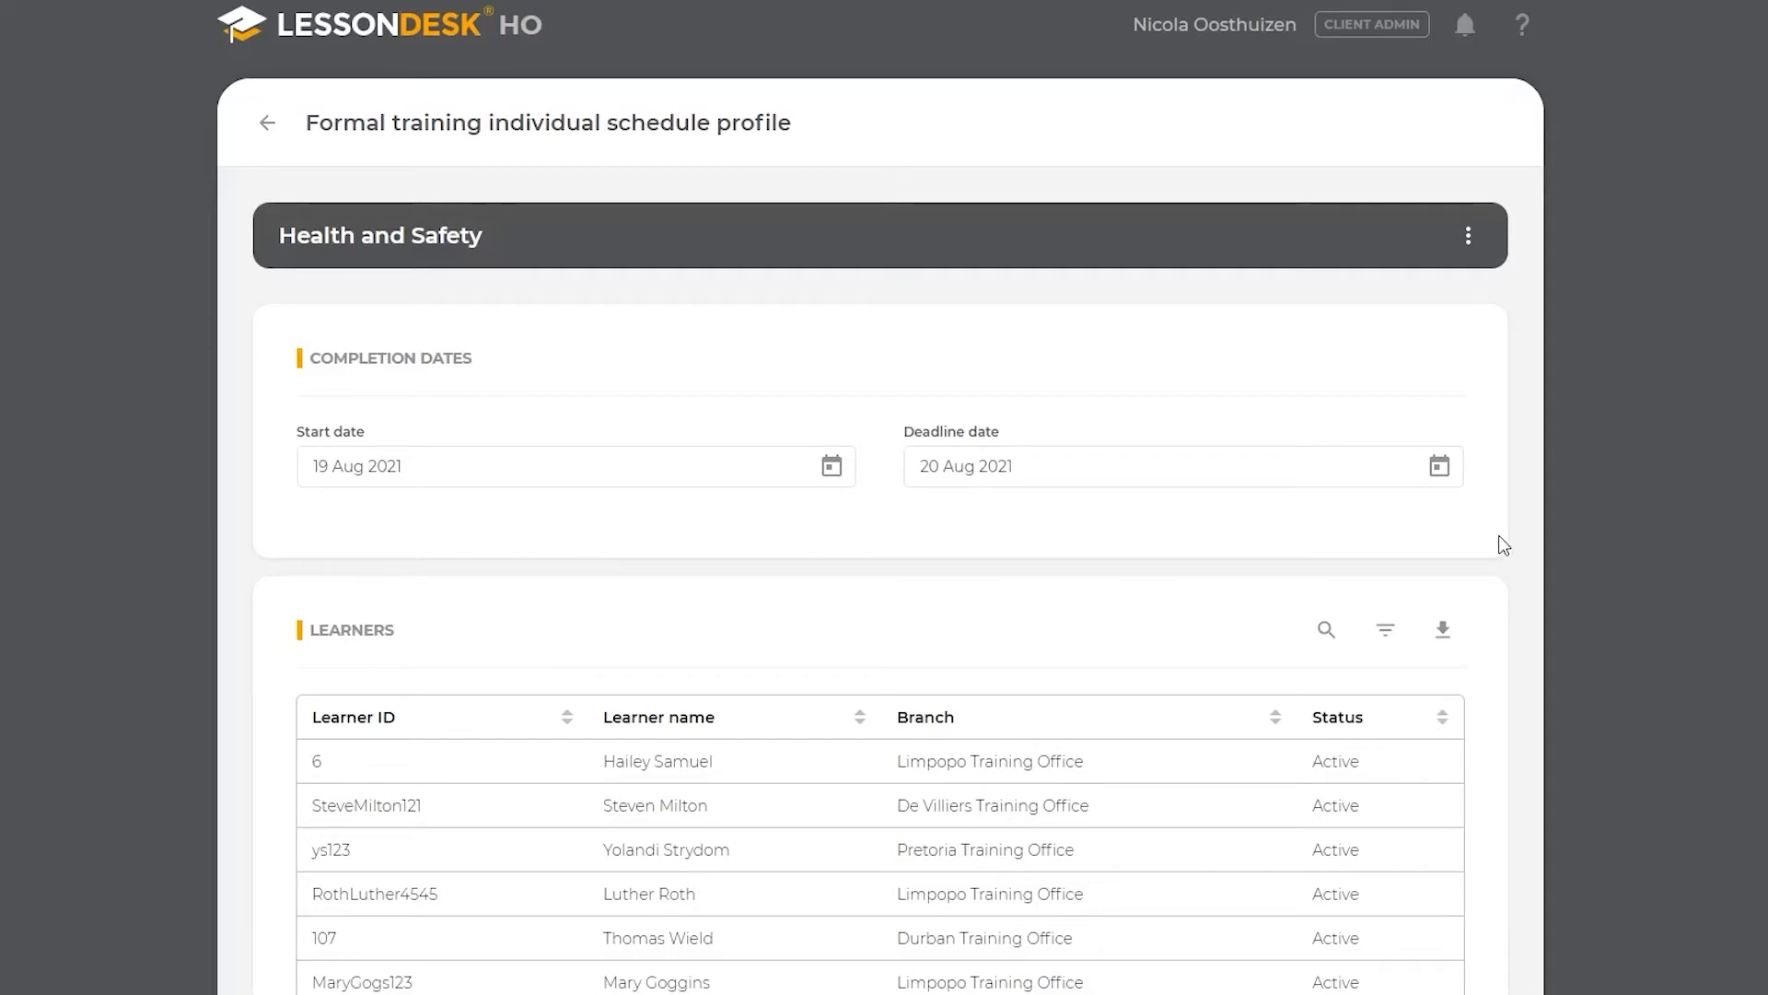
- Review the saved schedule's profile, expand the Health and Safety lesson's results, and view the schedule's available actions
scroll(1525, 601, "down", 8)
scroll(1525, 603, "down", 2)
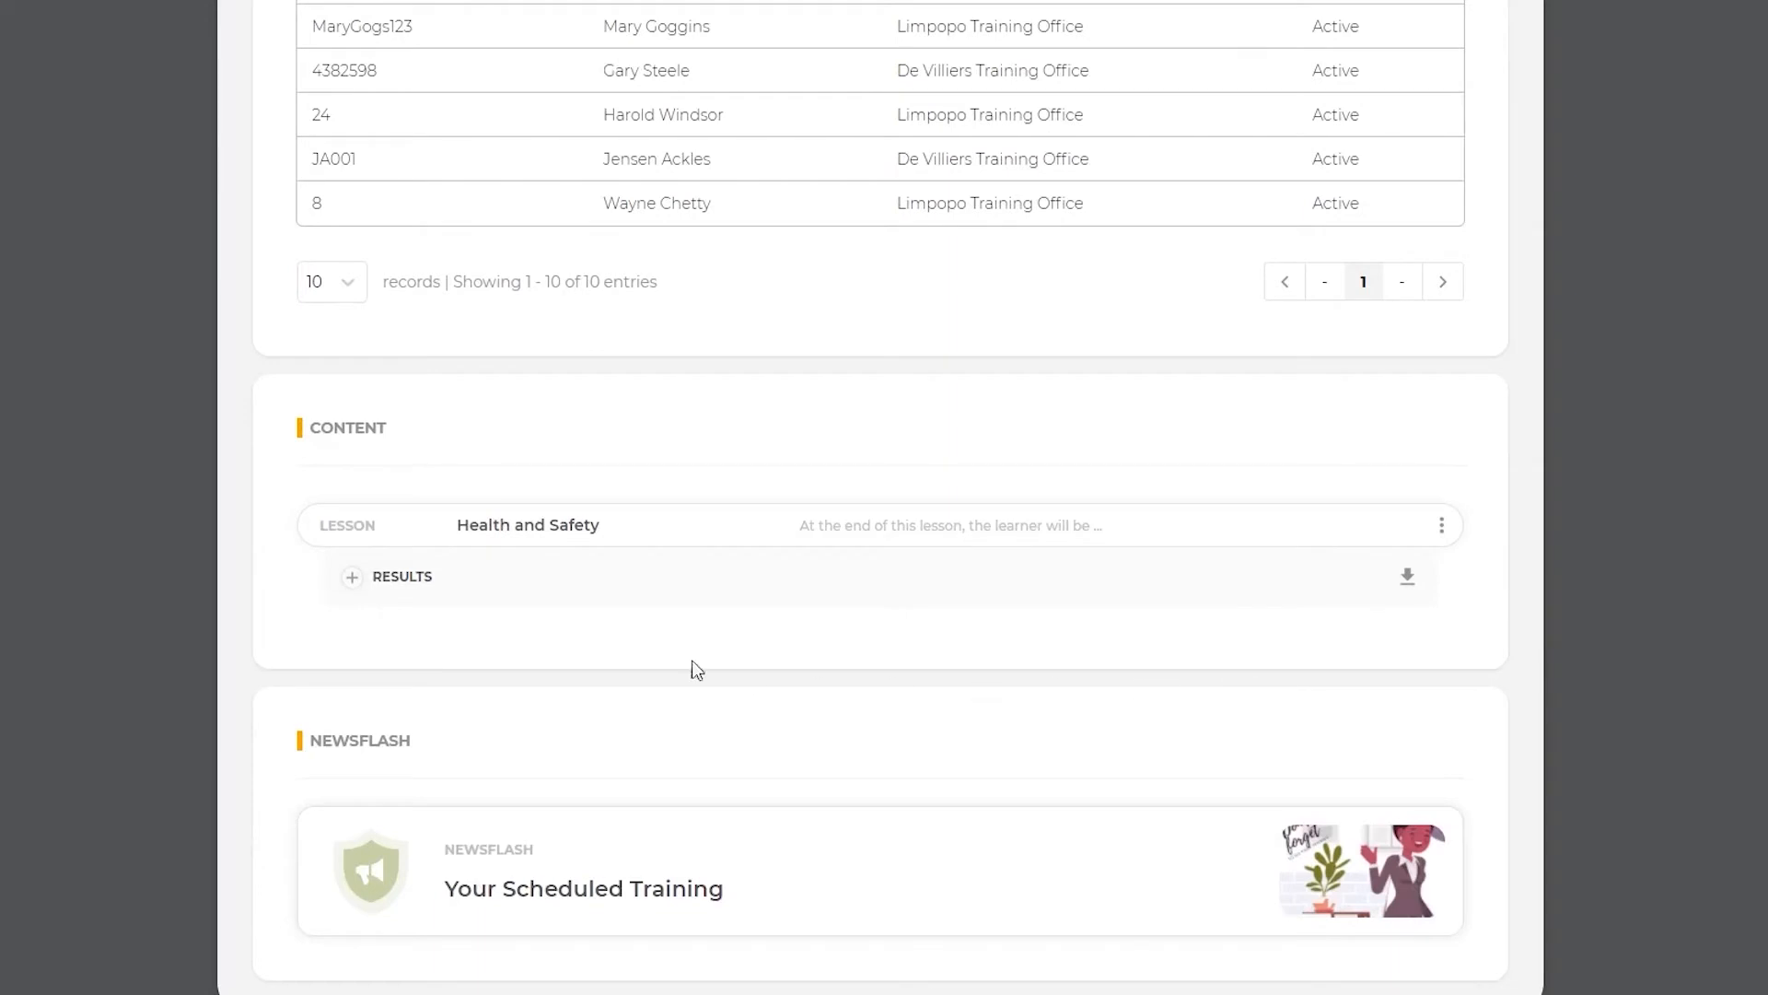
left_click(353, 580)
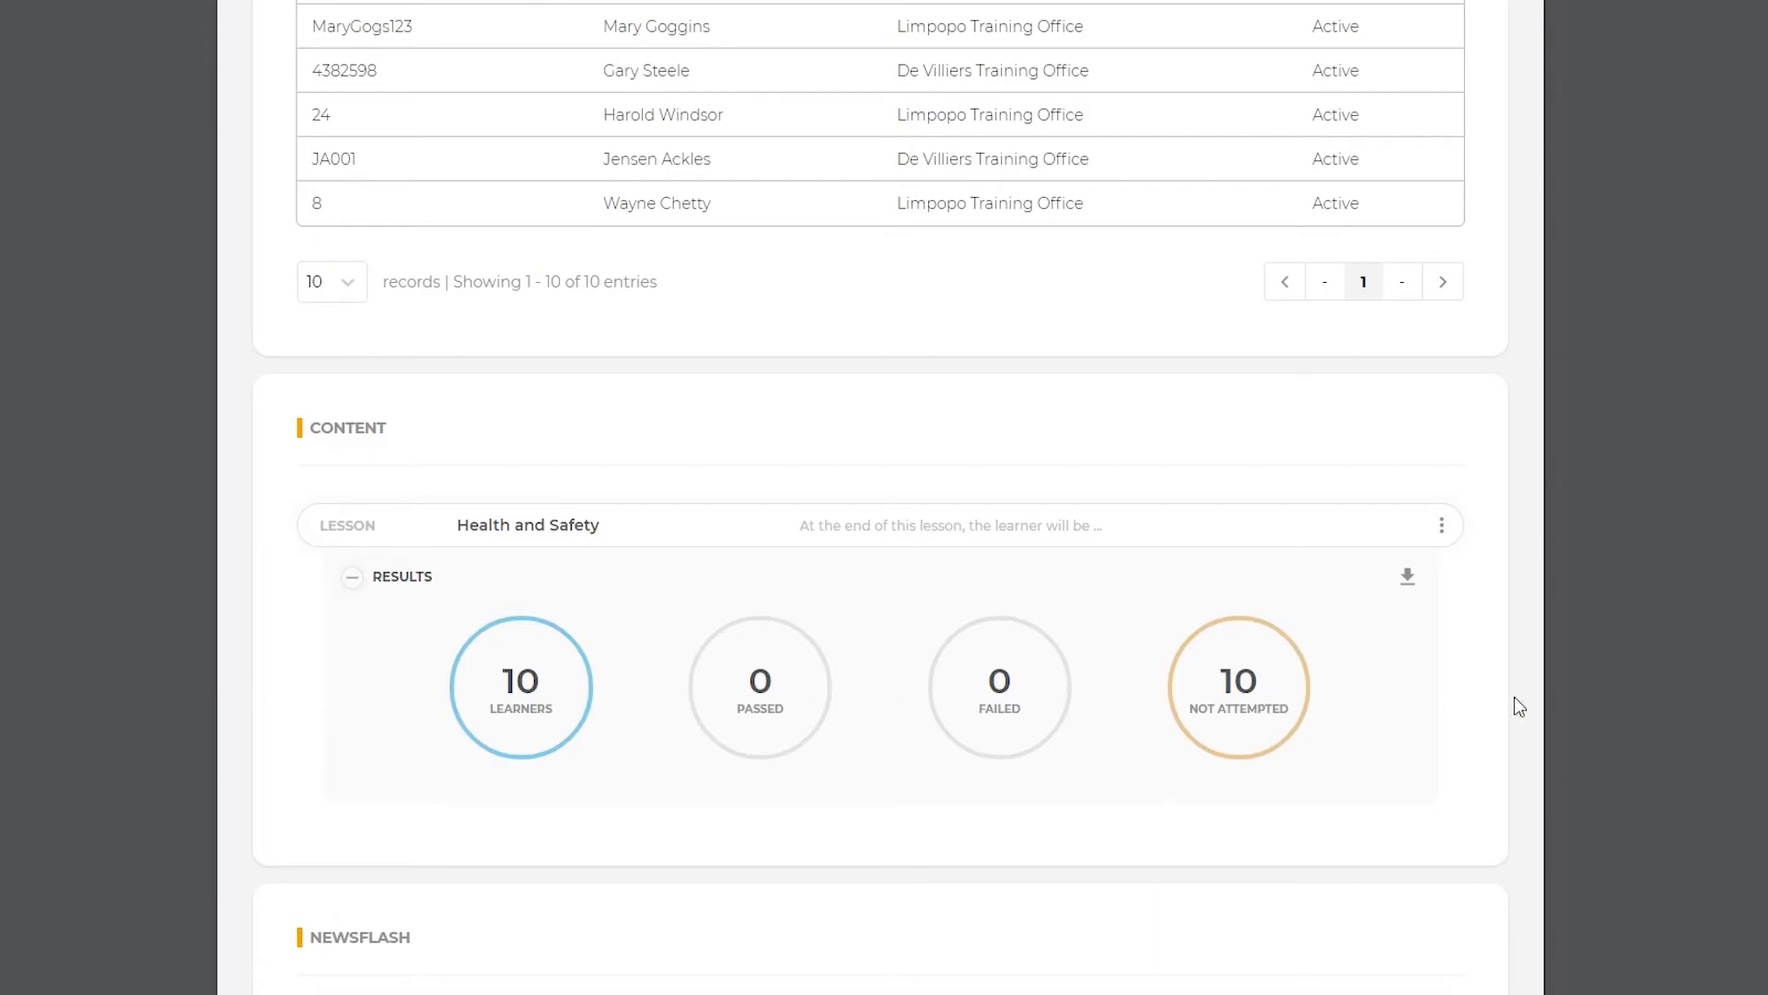
scroll(1529, 706, "up", 7)
scroll(1531, 705, "up", 3)
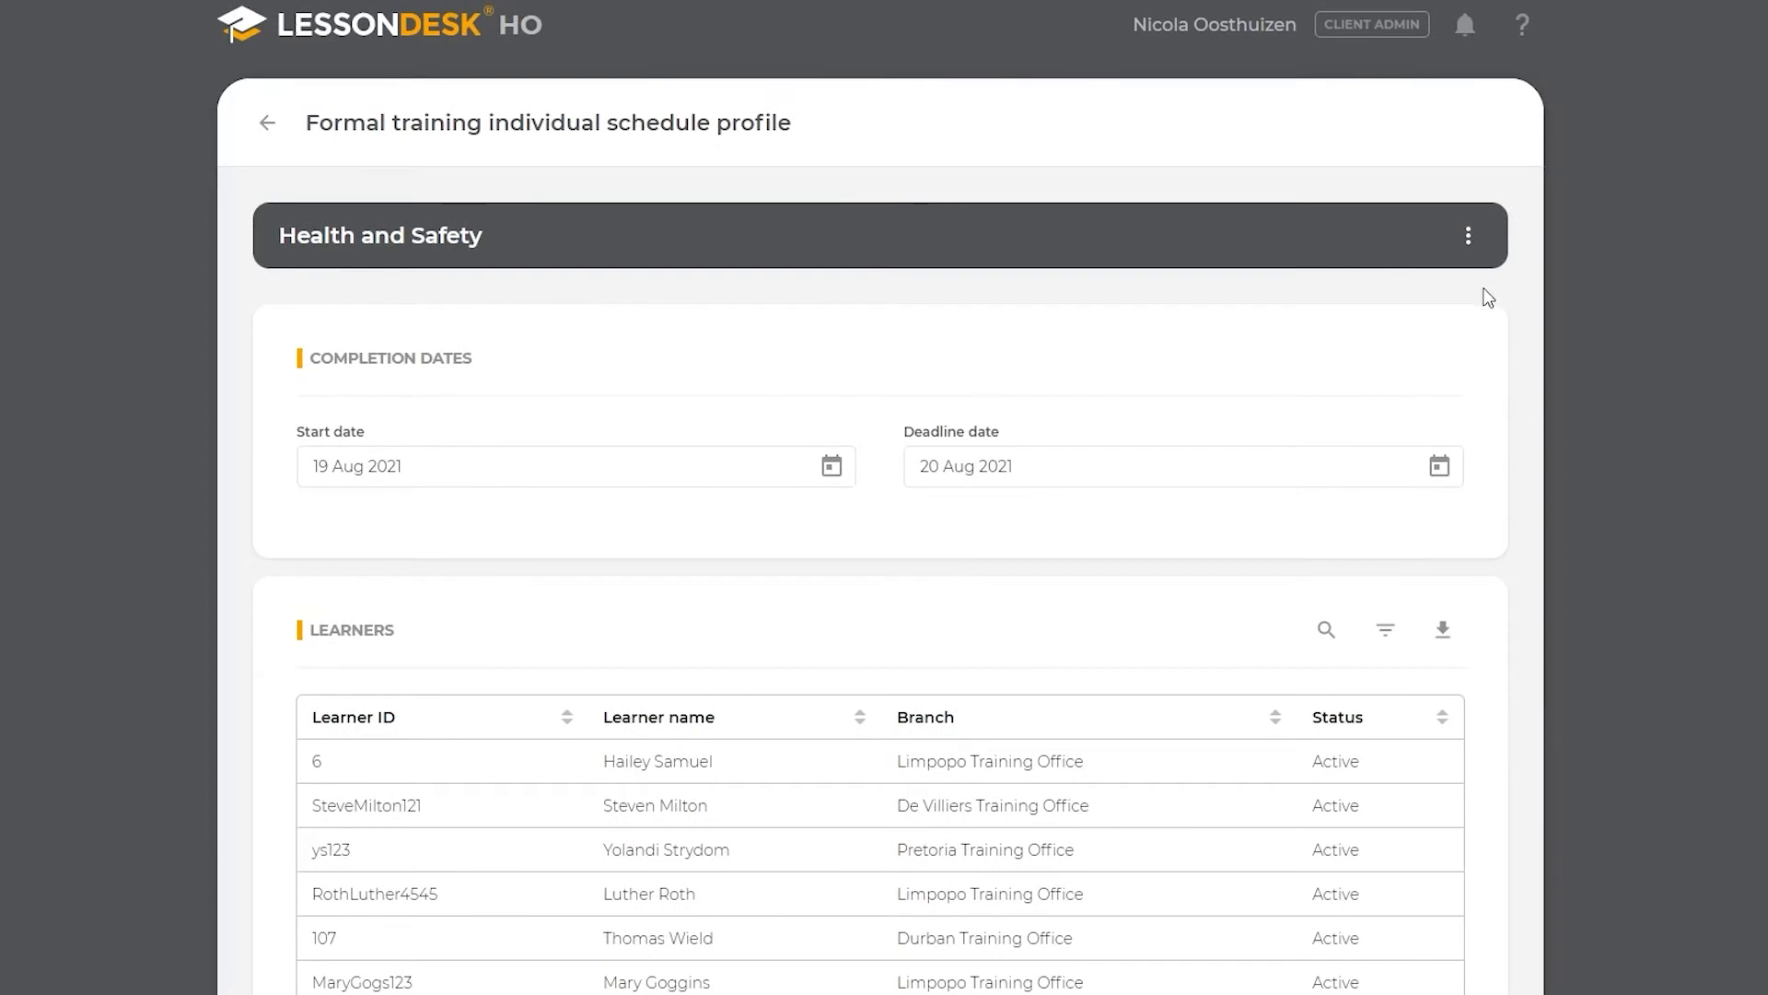
left_click(1468, 238)
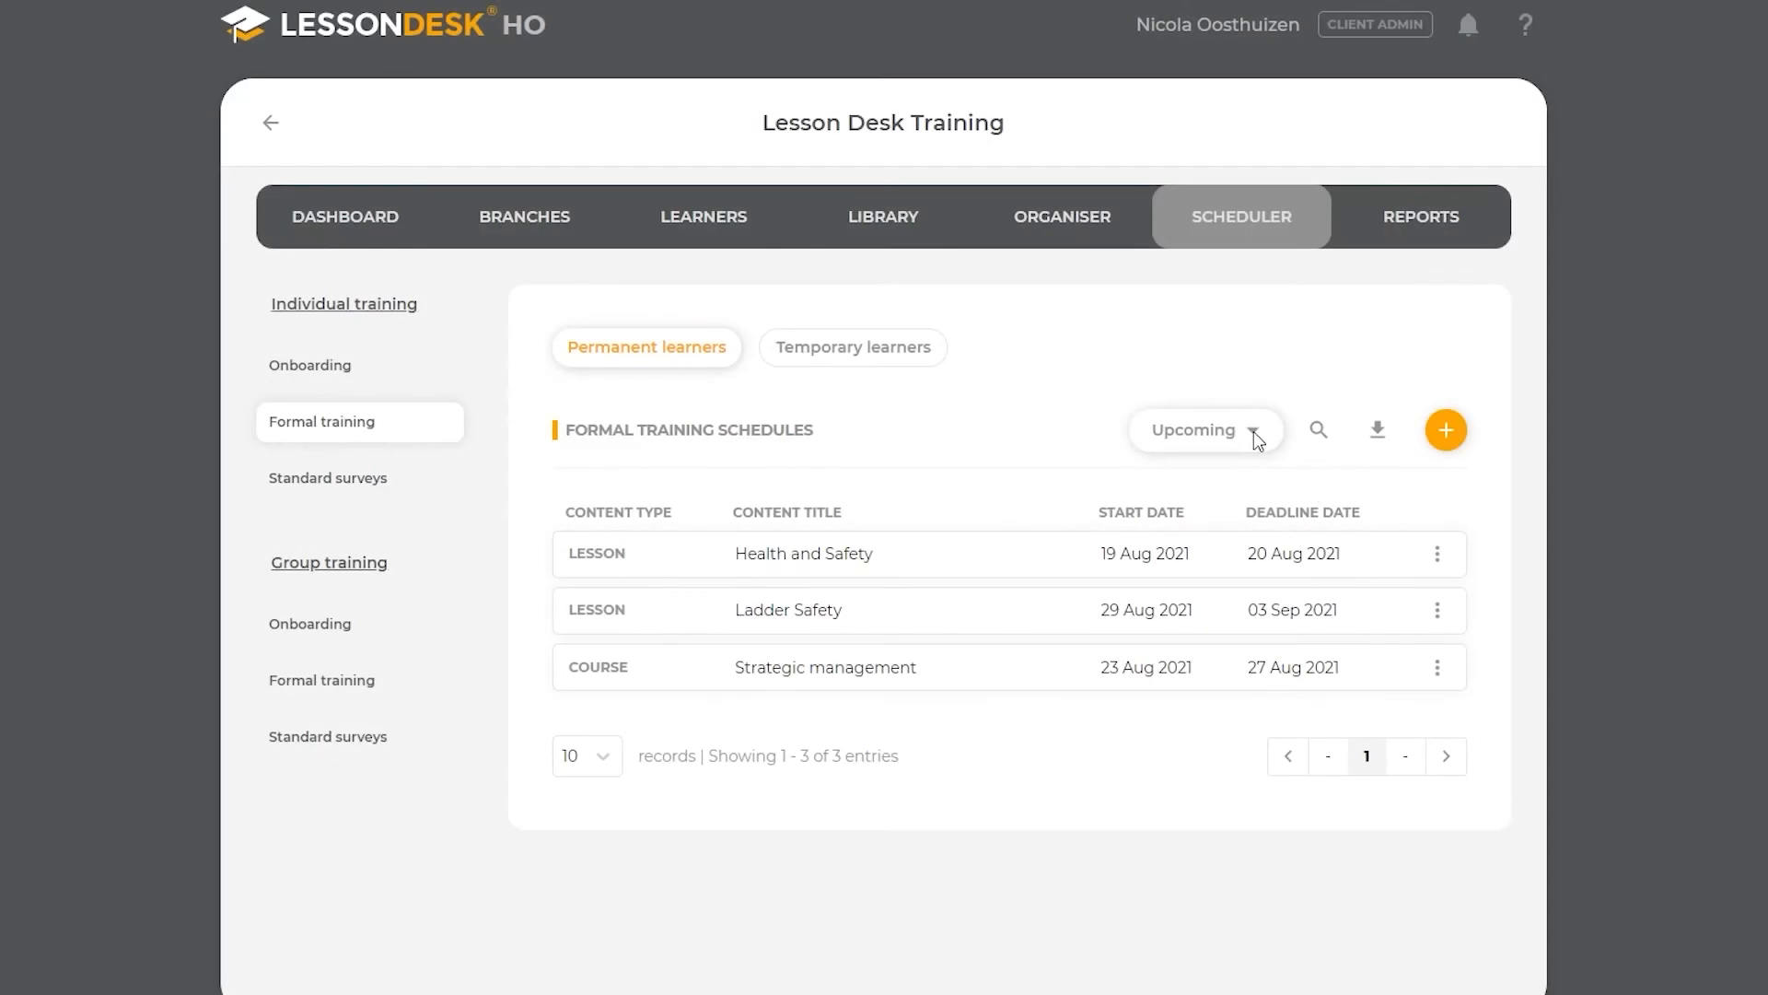
- Examine the status filter options and the search field of the formal training schedules list
left_click(1252, 431)
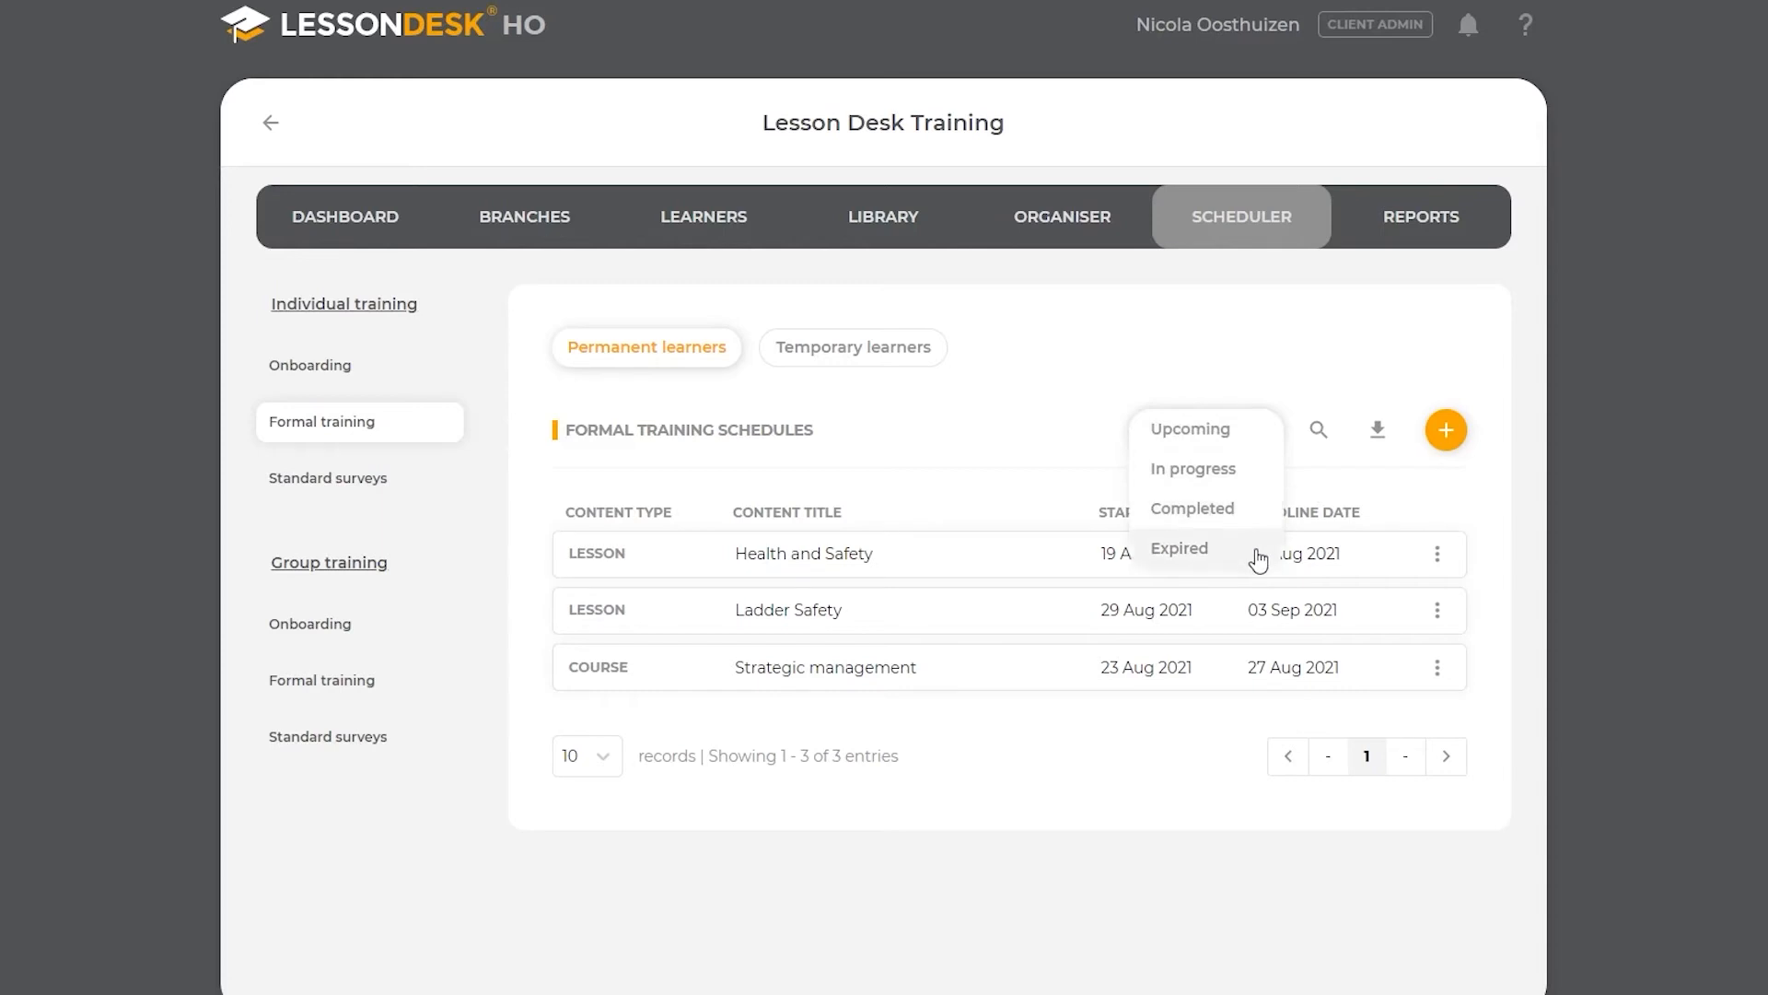
left_click(1307, 366)
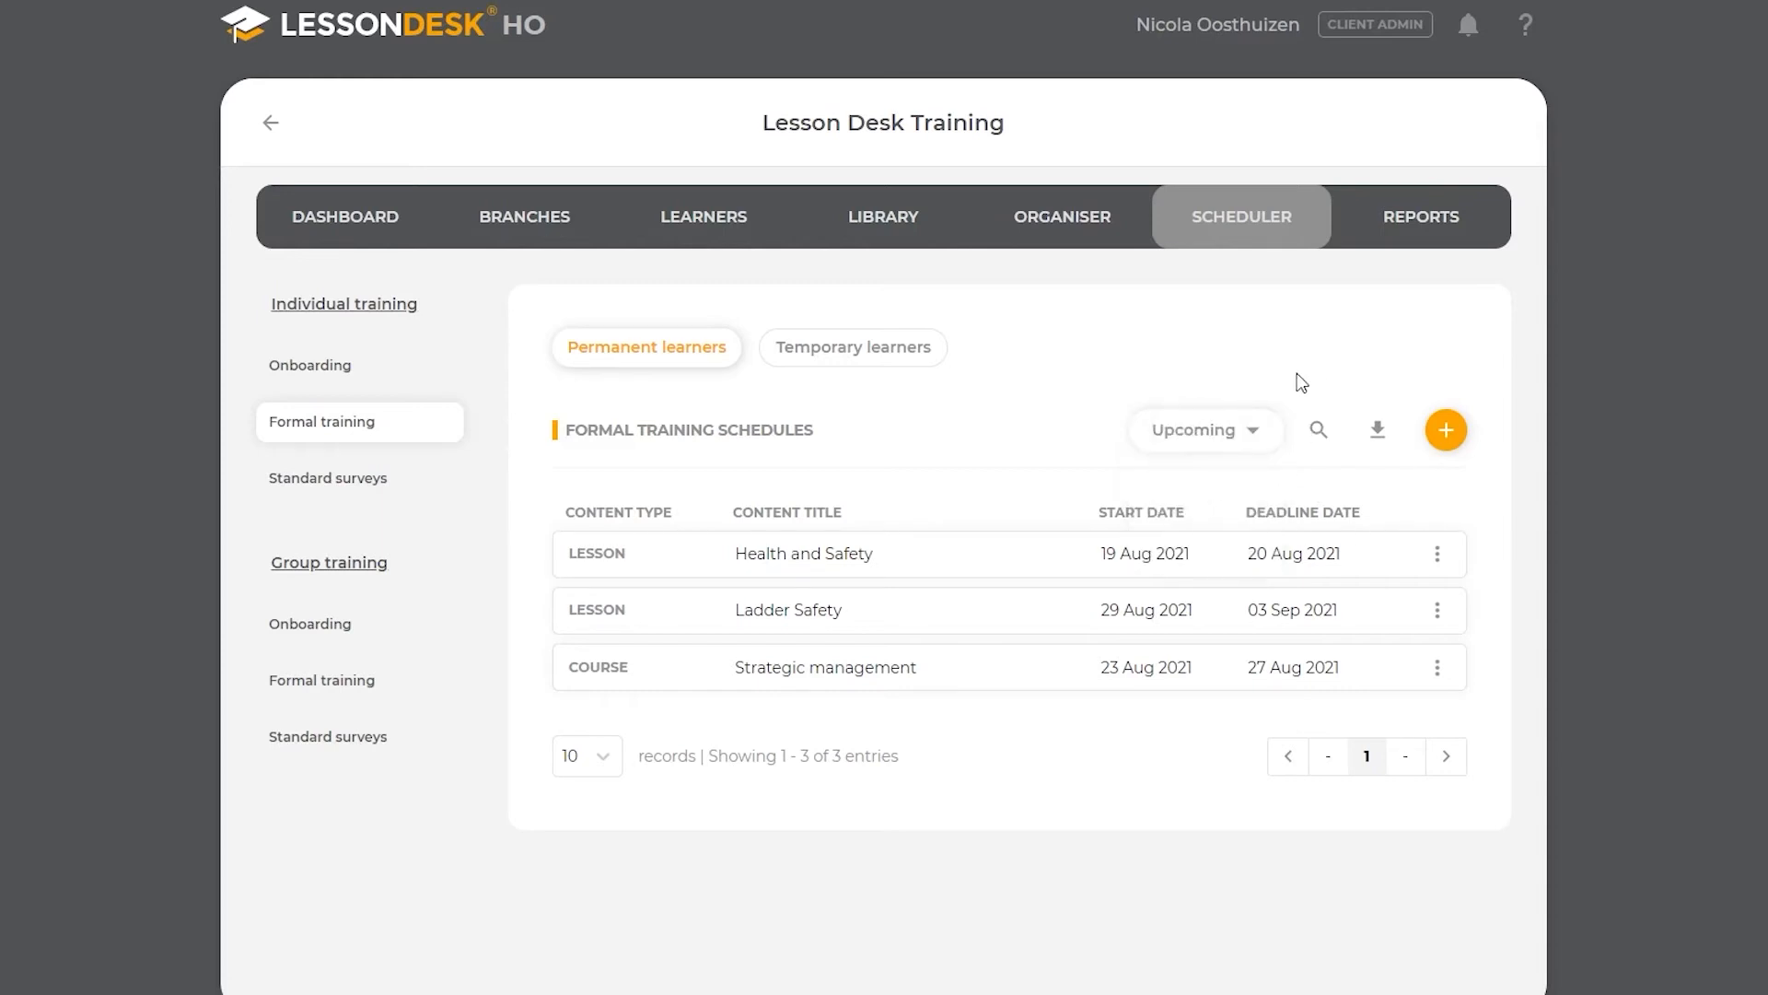
left_click(1254, 433)
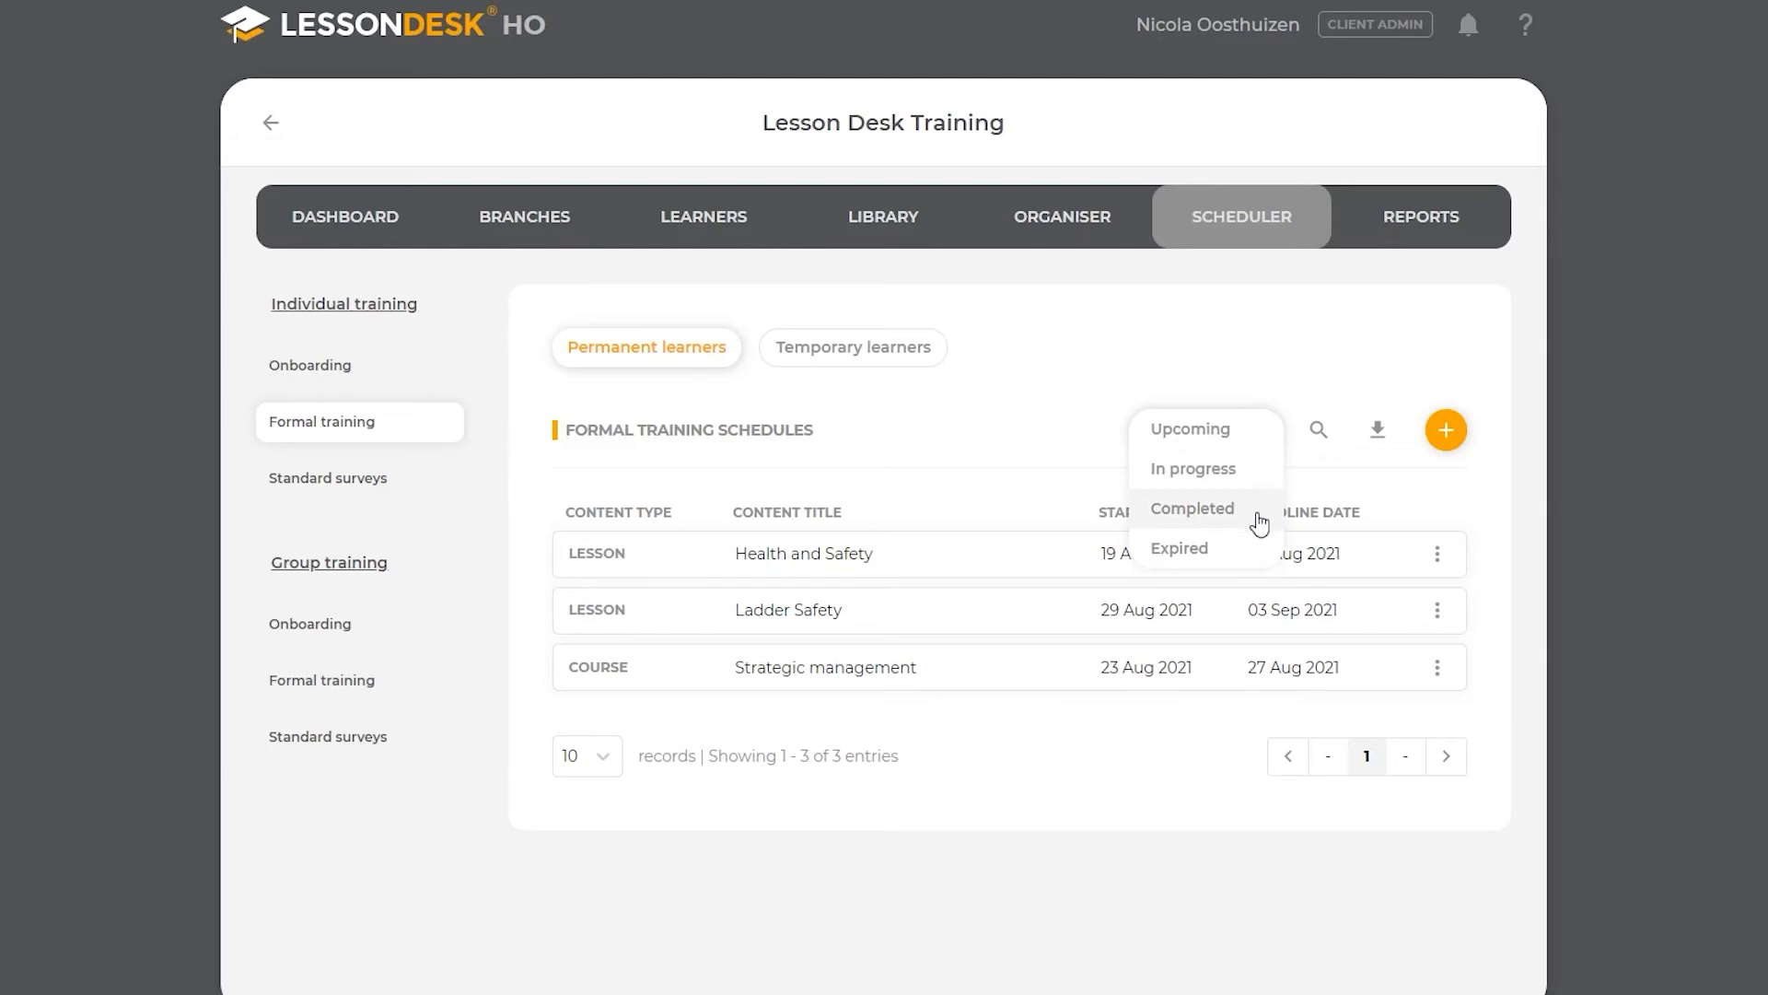
left_click(1417, 513)
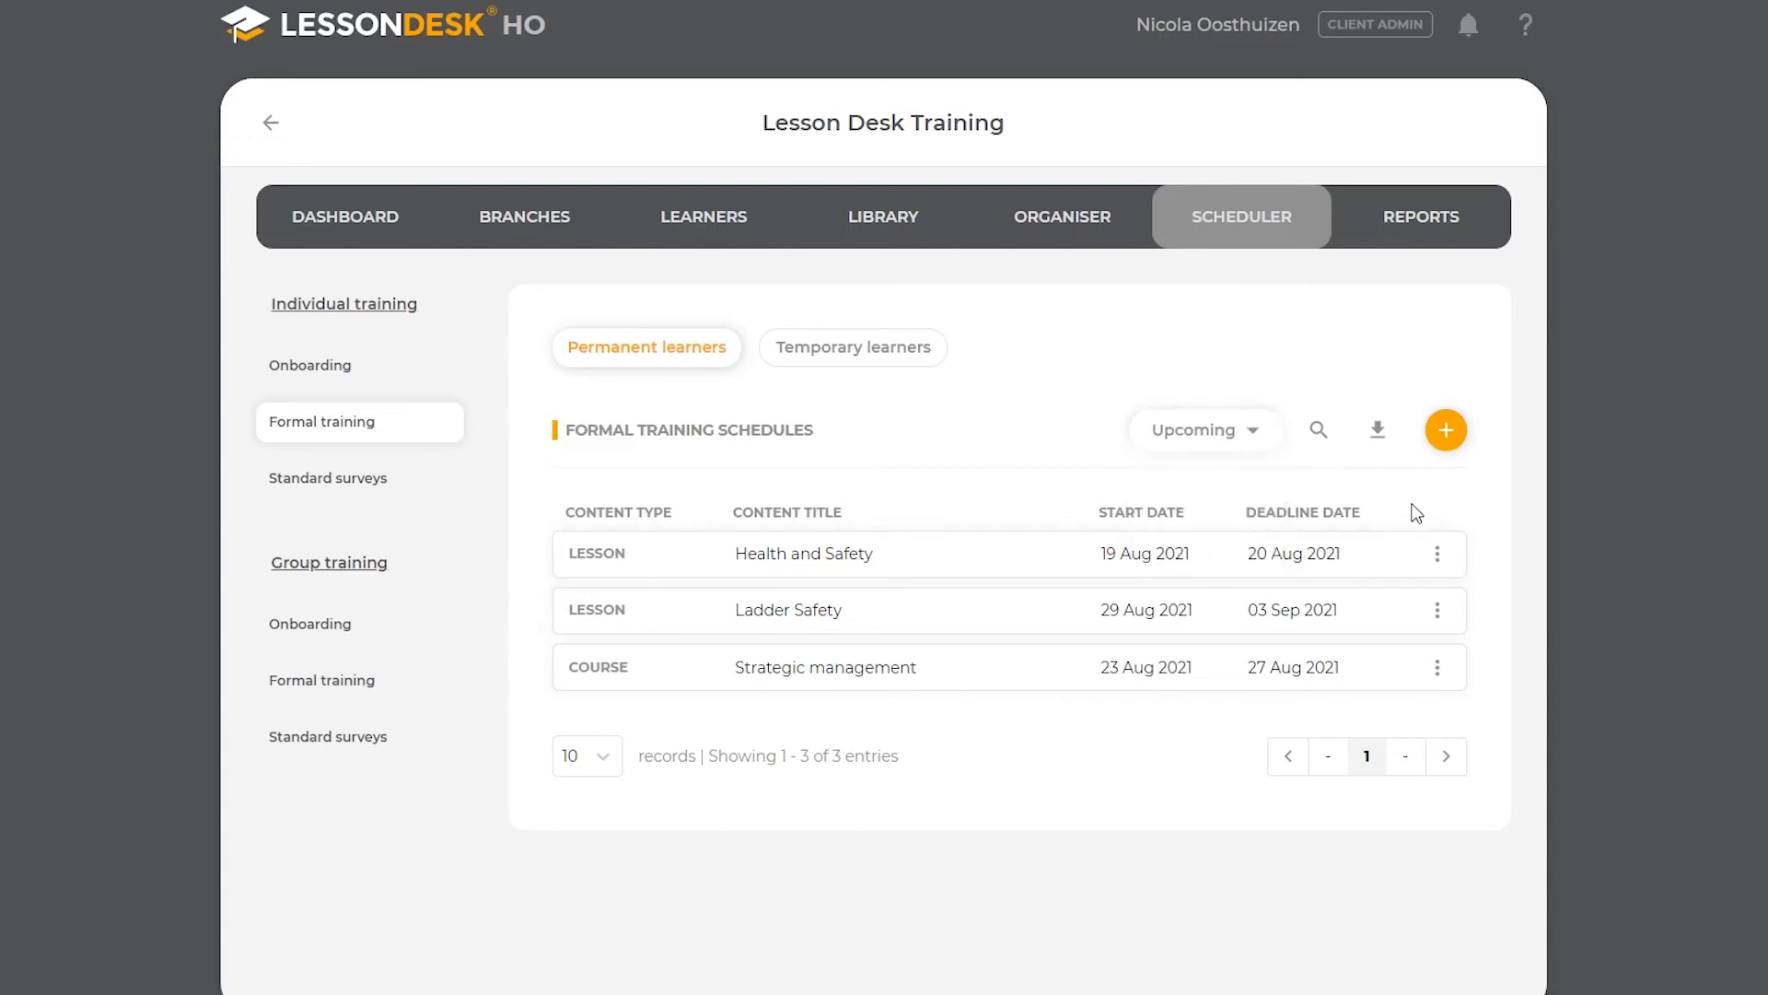
left_click(1323, 440)
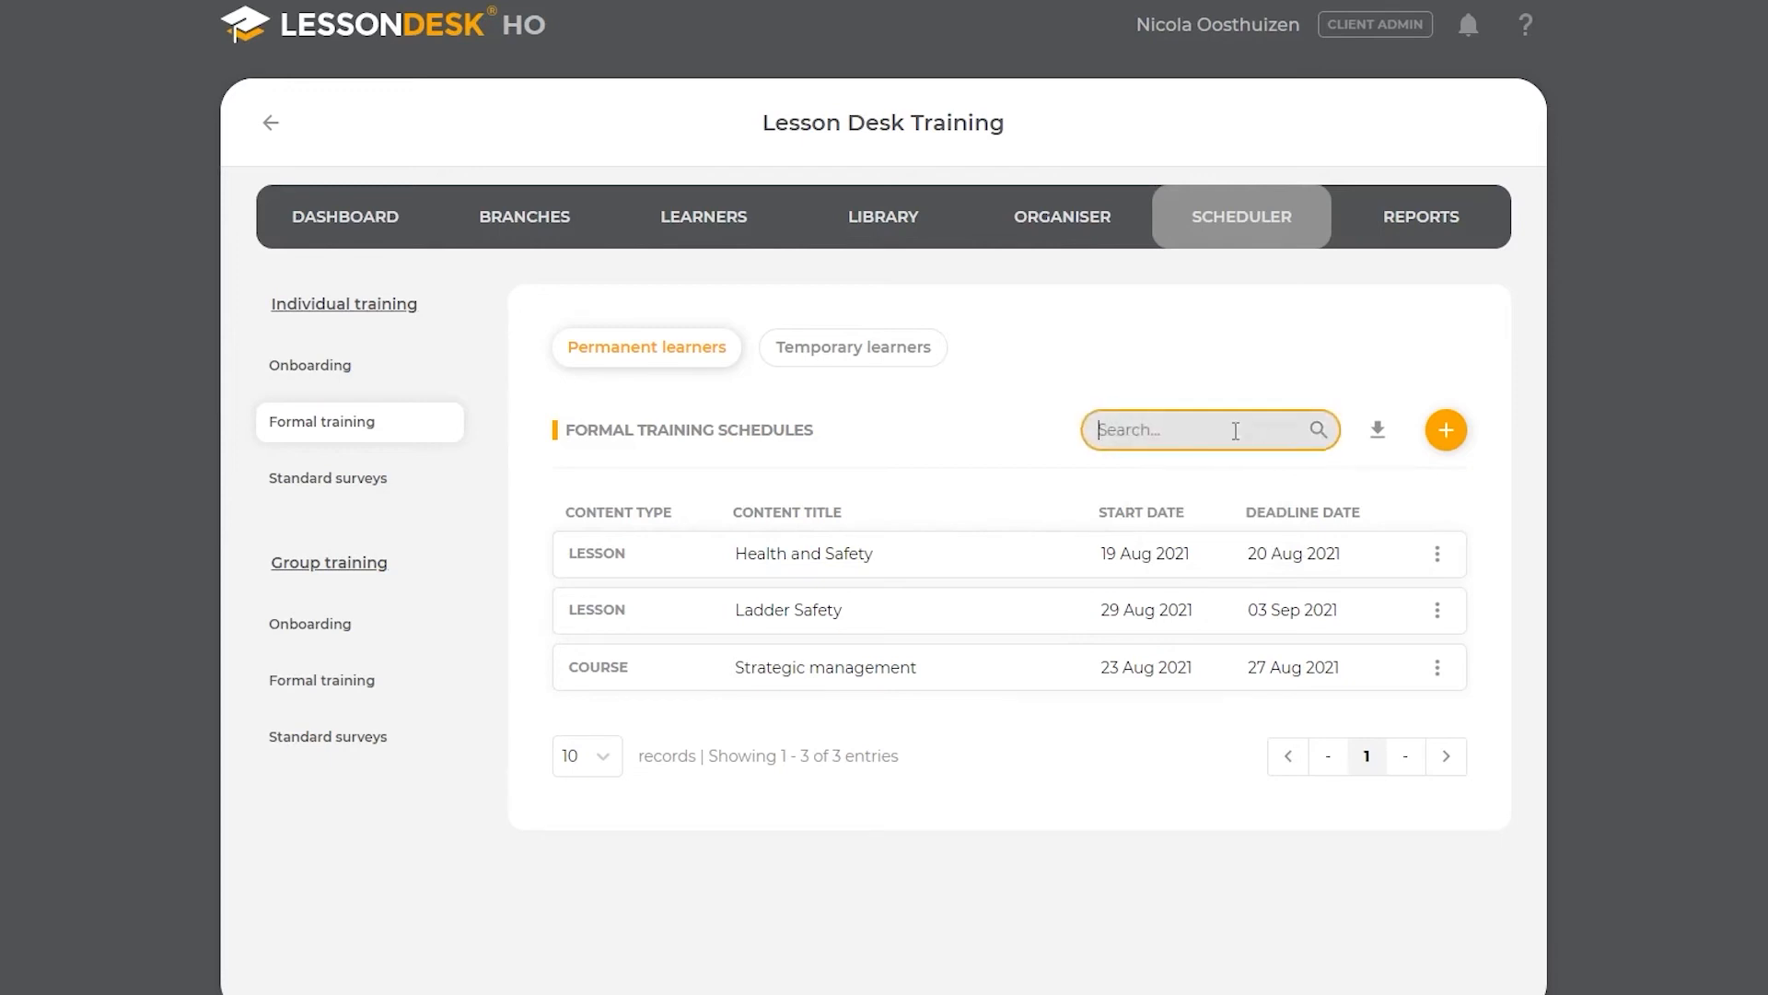
left_click(1251, 382)
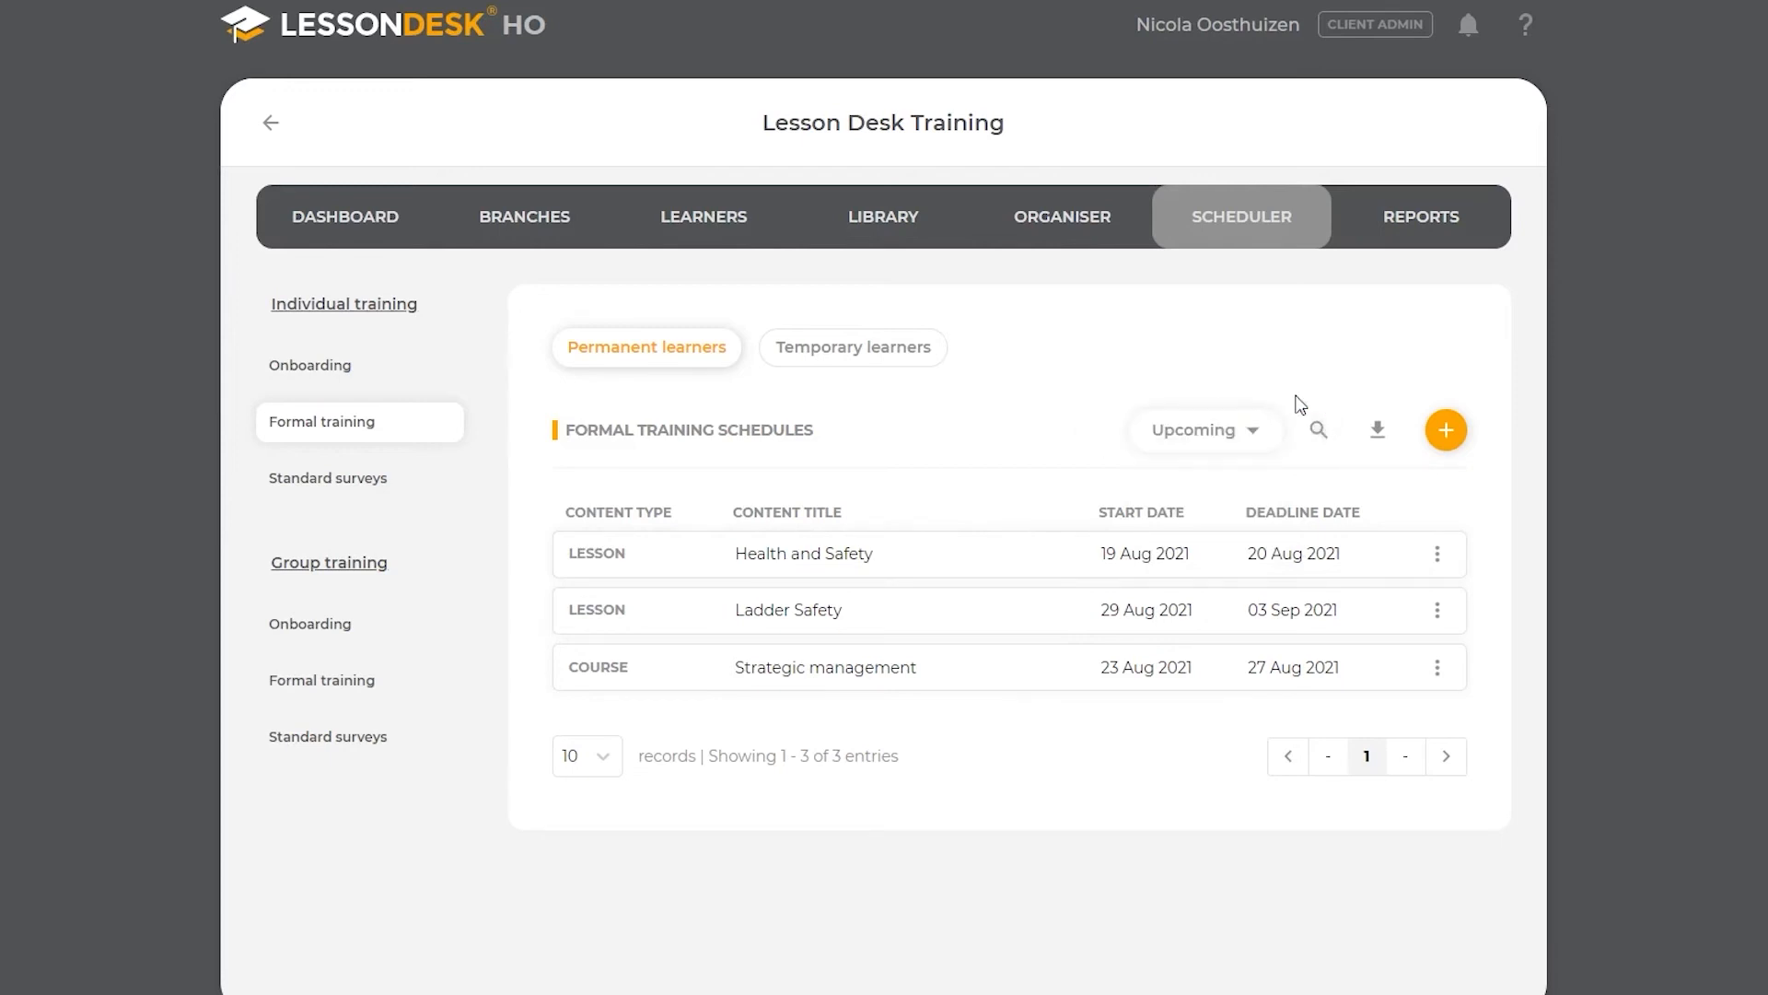
- Examine the delivery options for downloading the individual formal training schedules list, without downloading it
left_click(1383, 436)
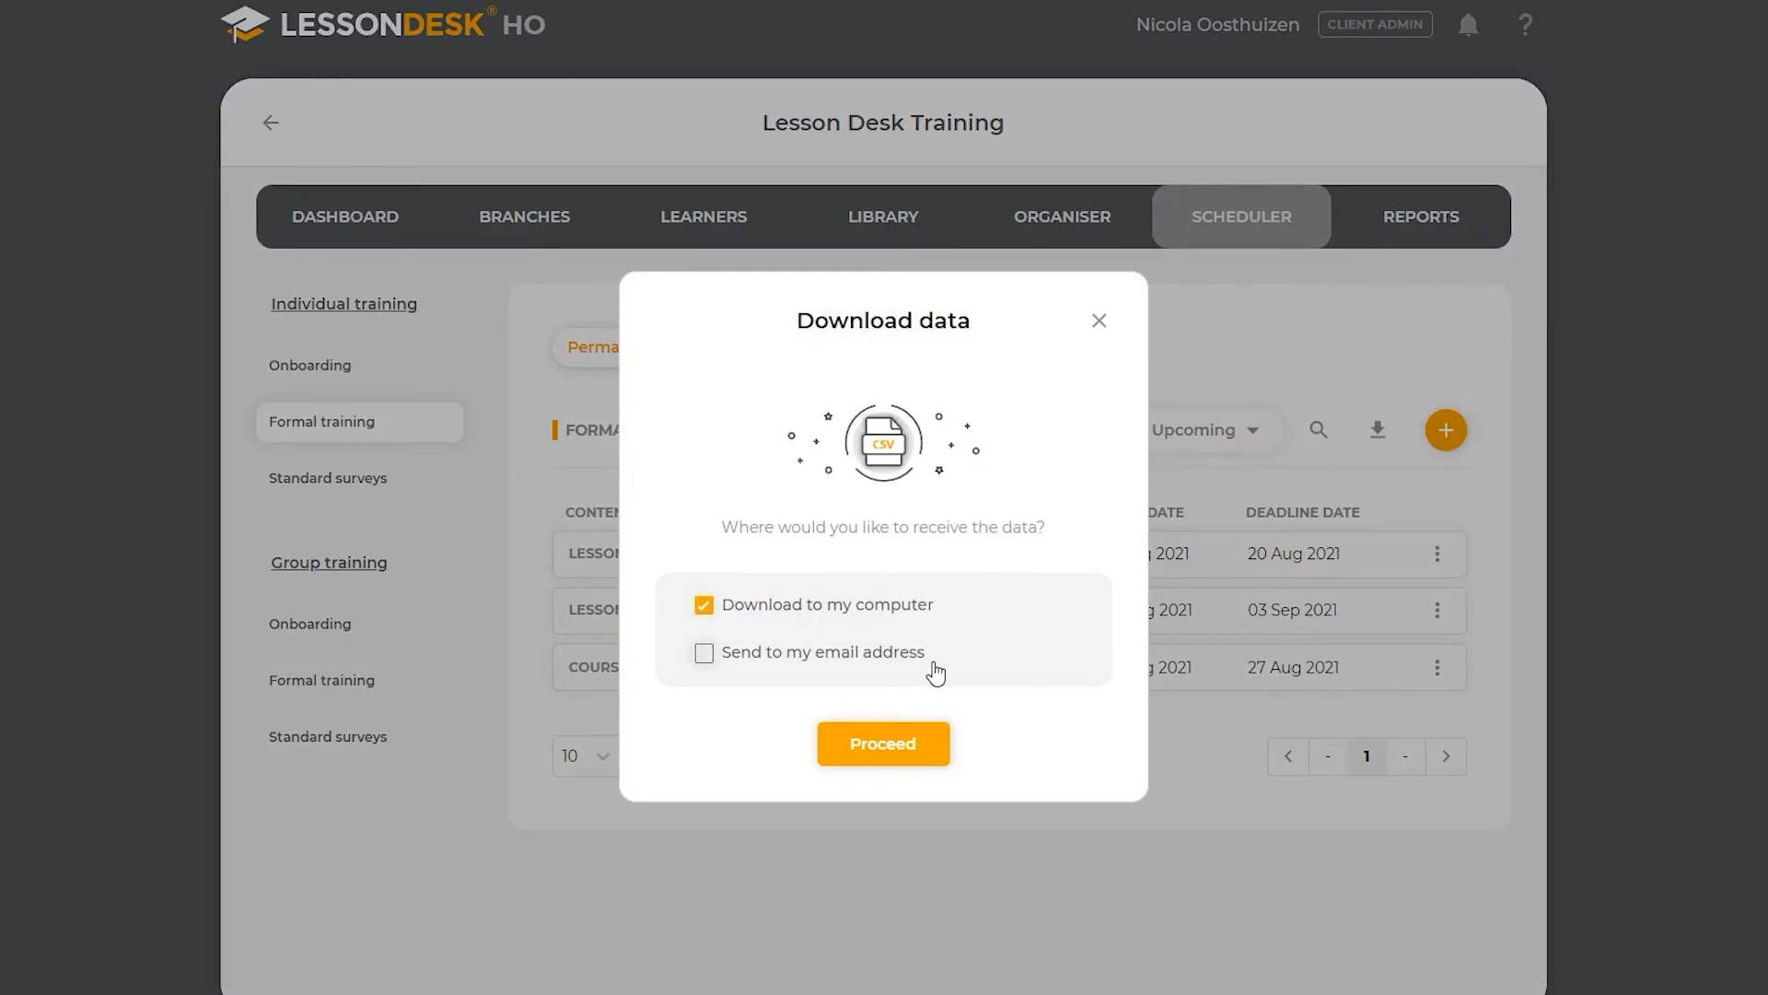
left_click(1100, 320)
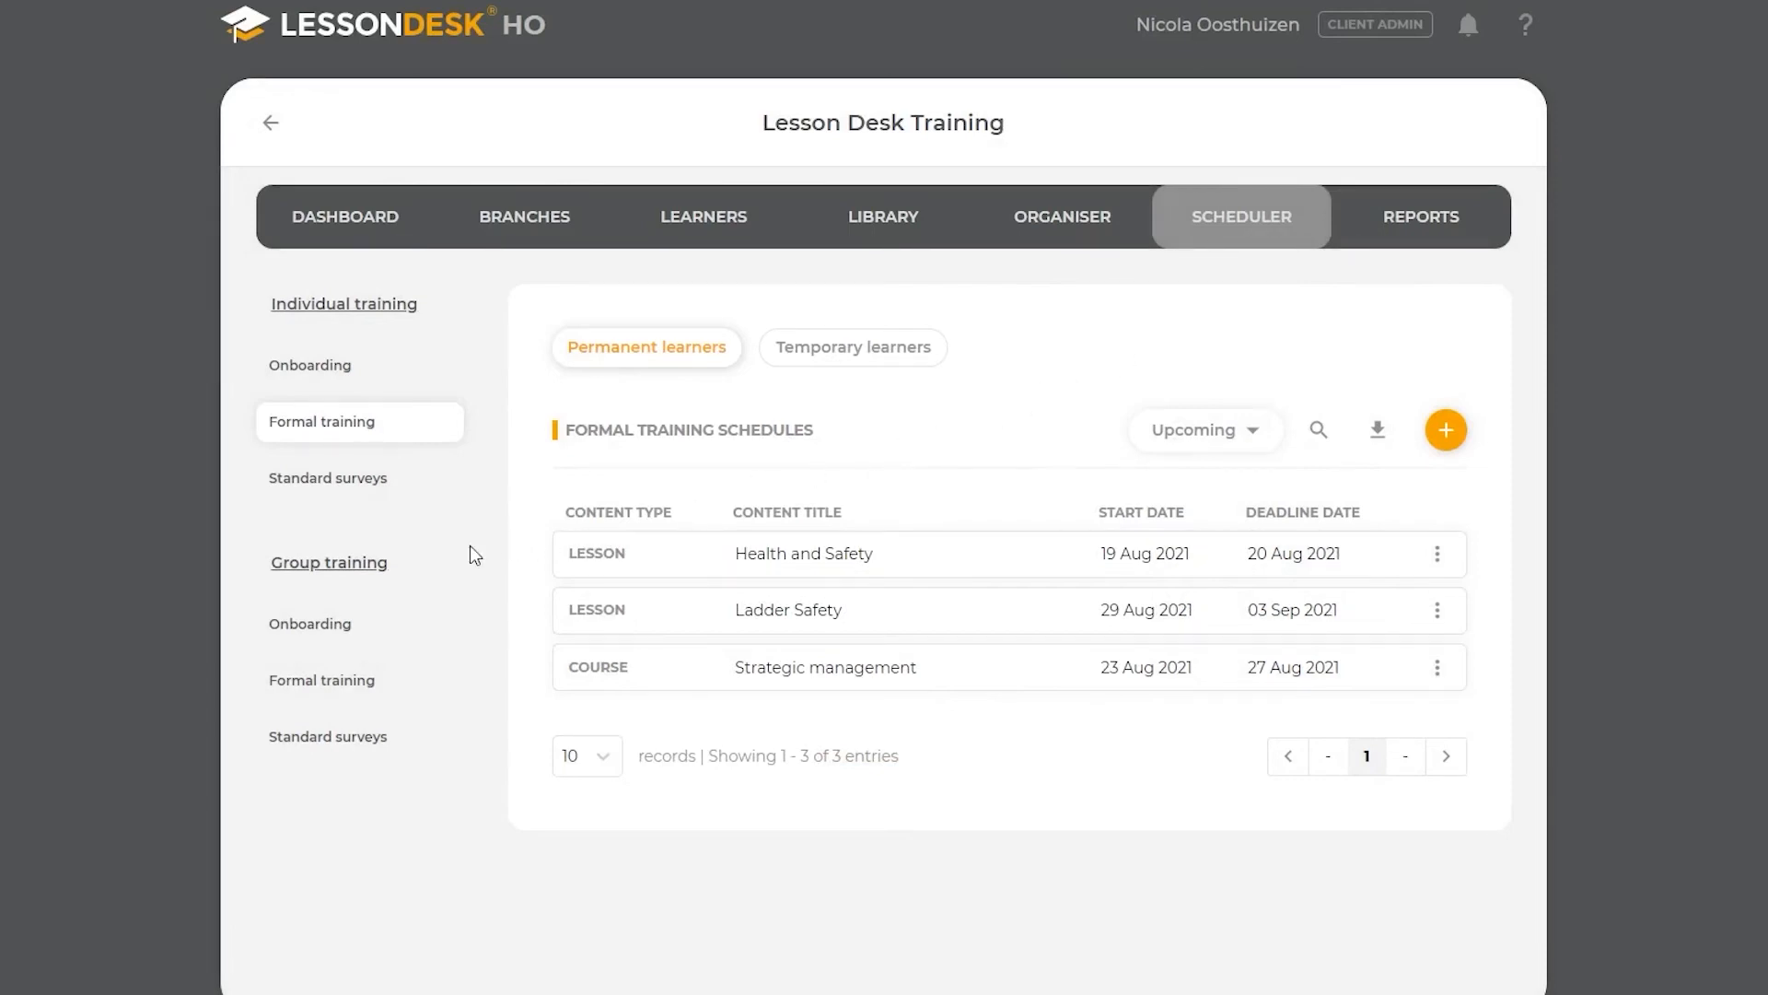
- Start a new formal training schedule for a group and choose Limpopo Training Office as its training location
left_click(386, 688)
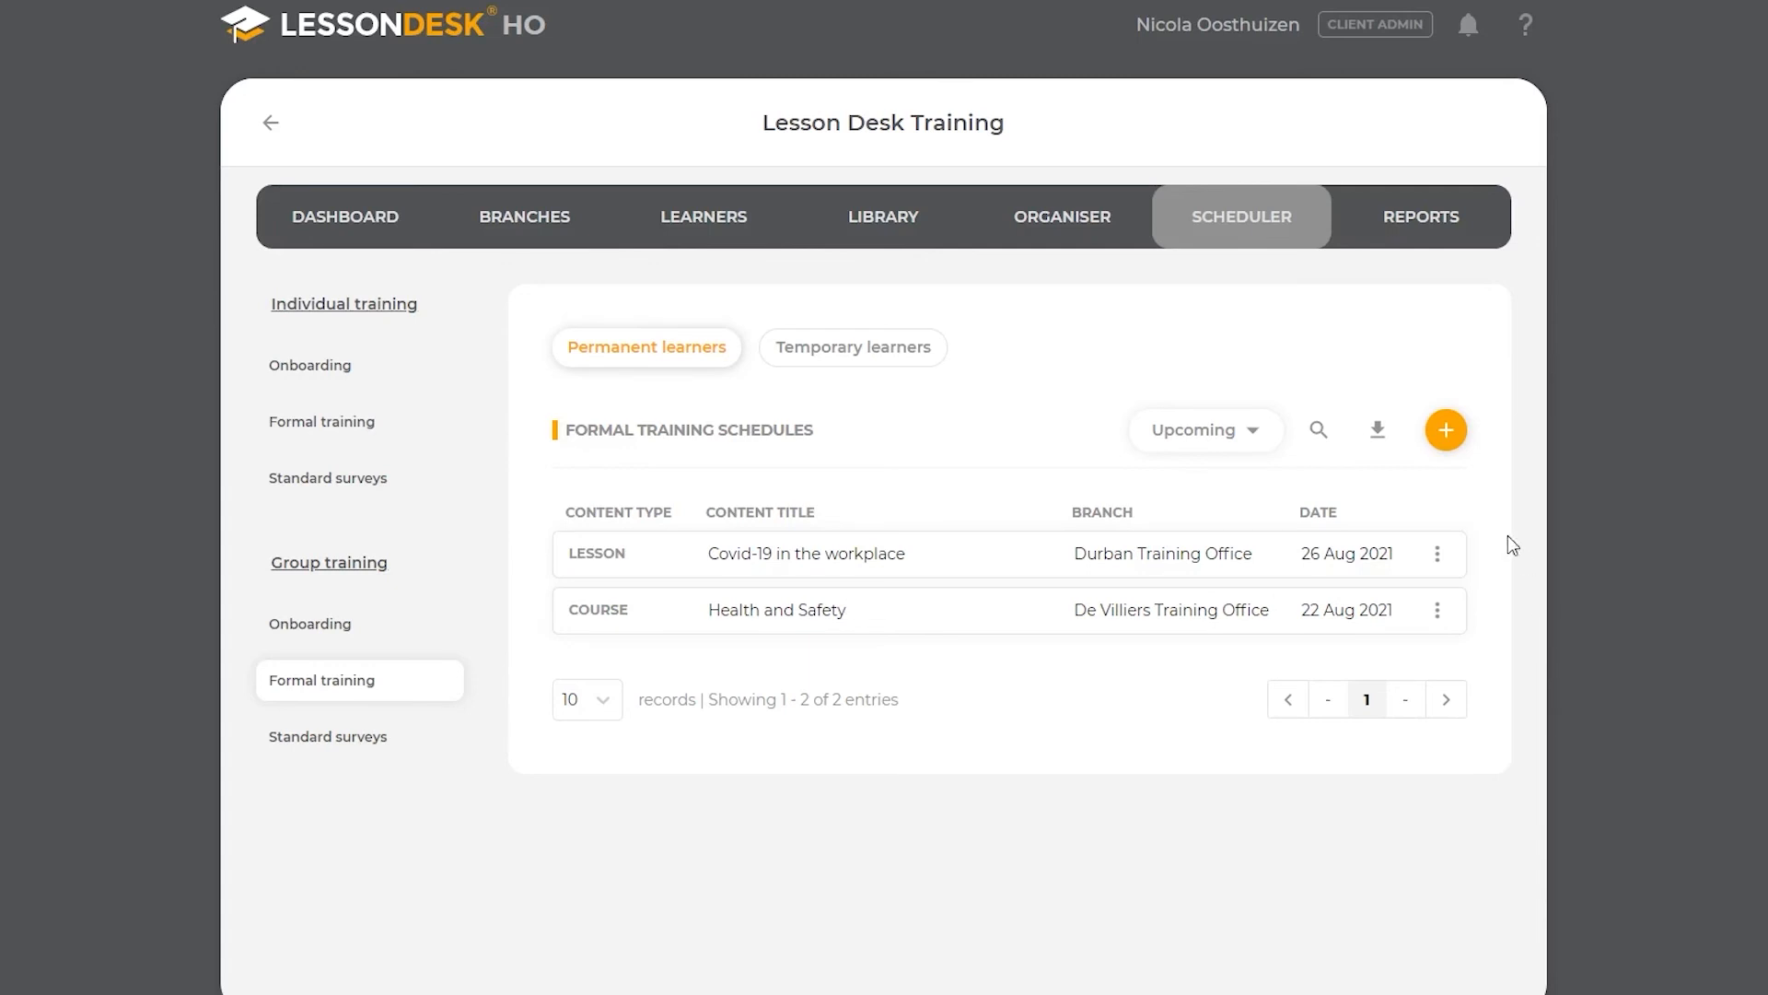
left_click(1445, 433)
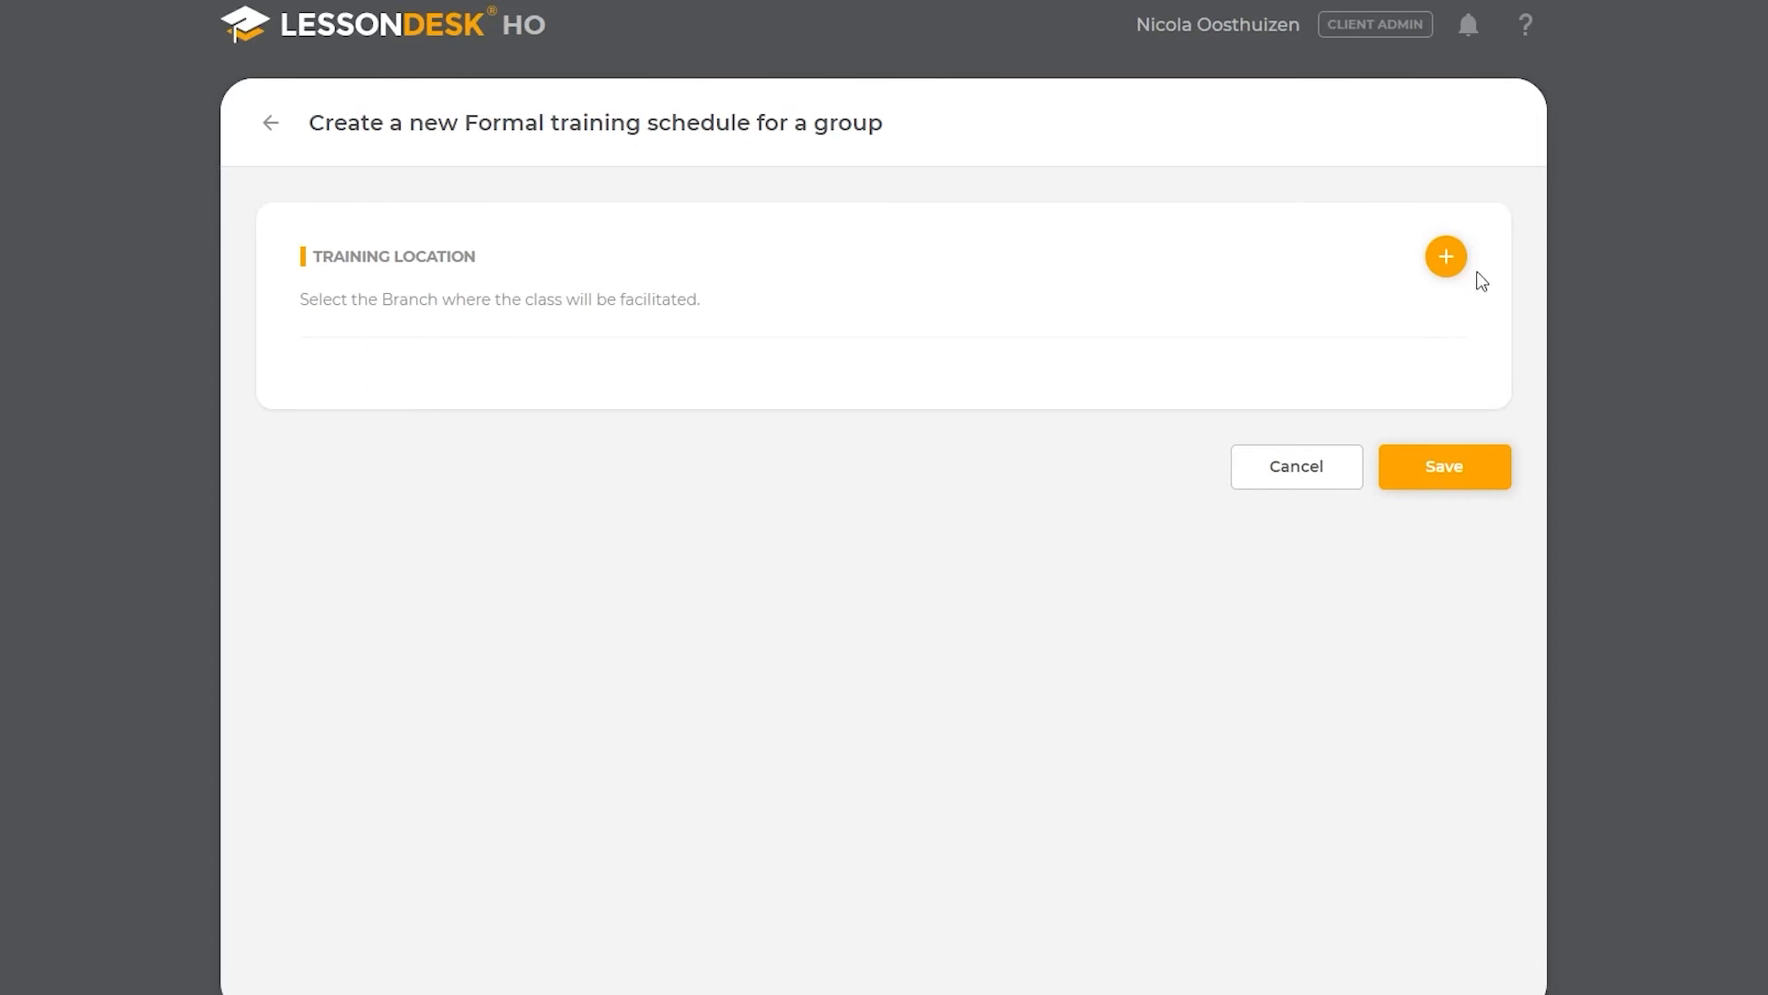
left_click(1446, 259)
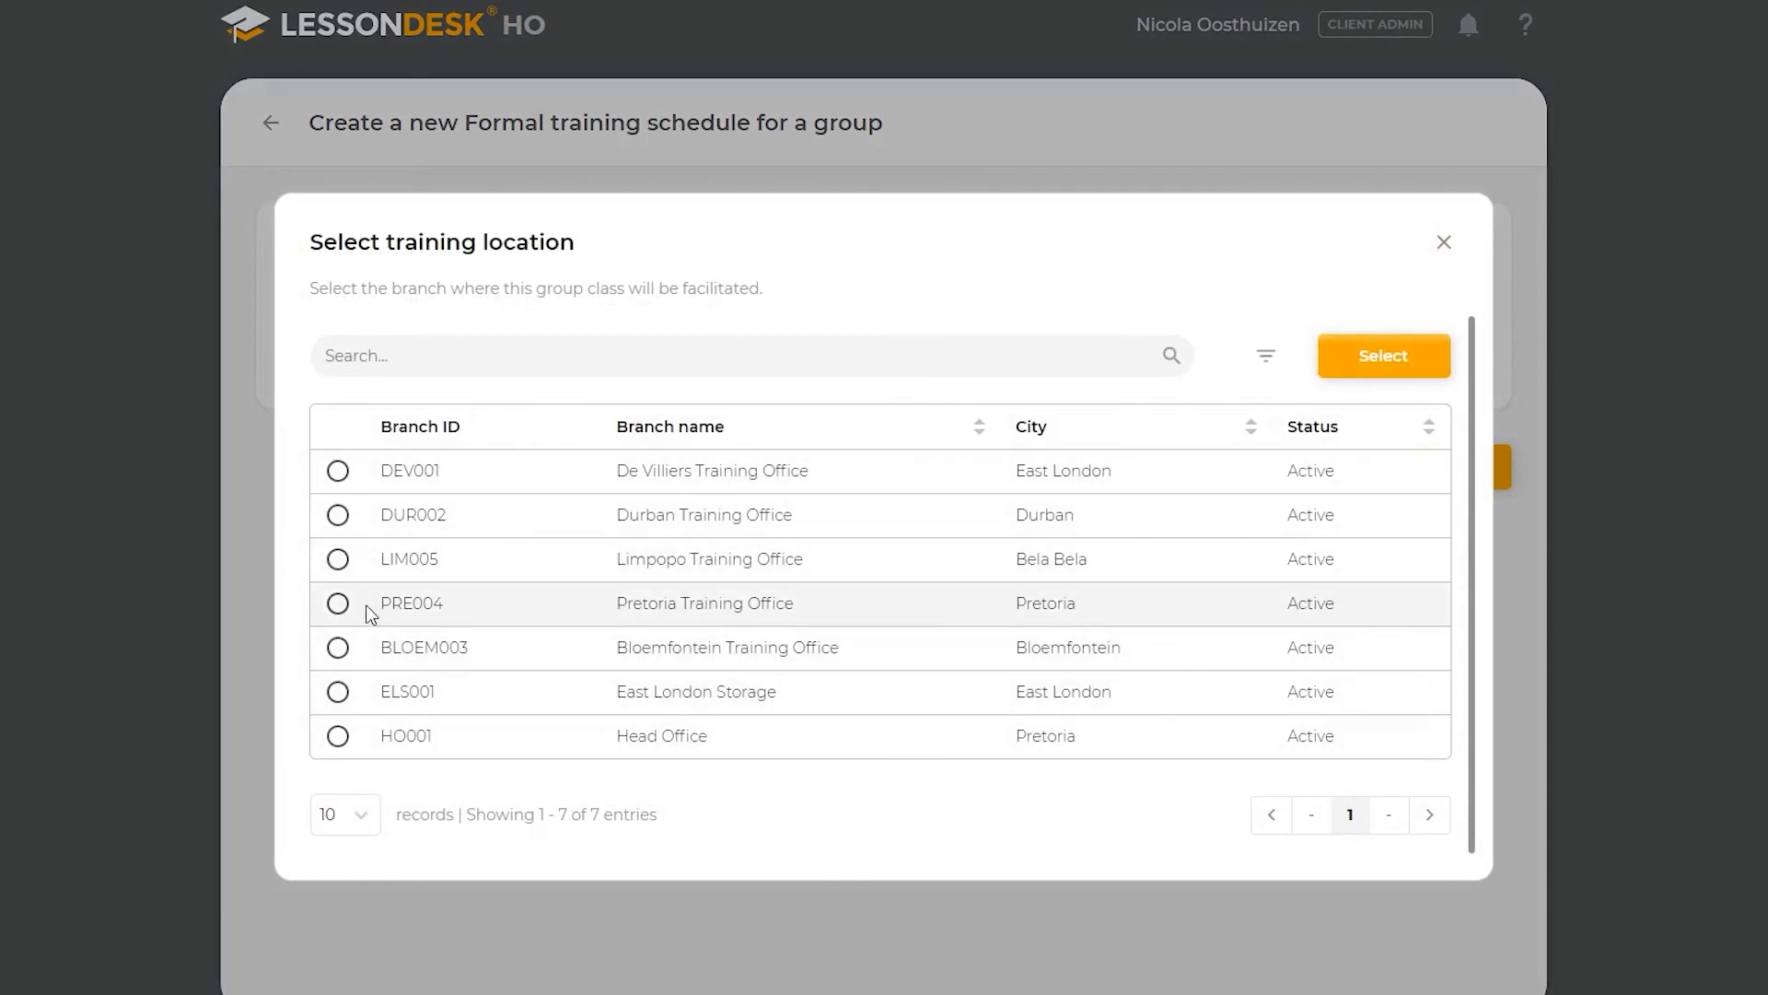
left_click(340, 562)
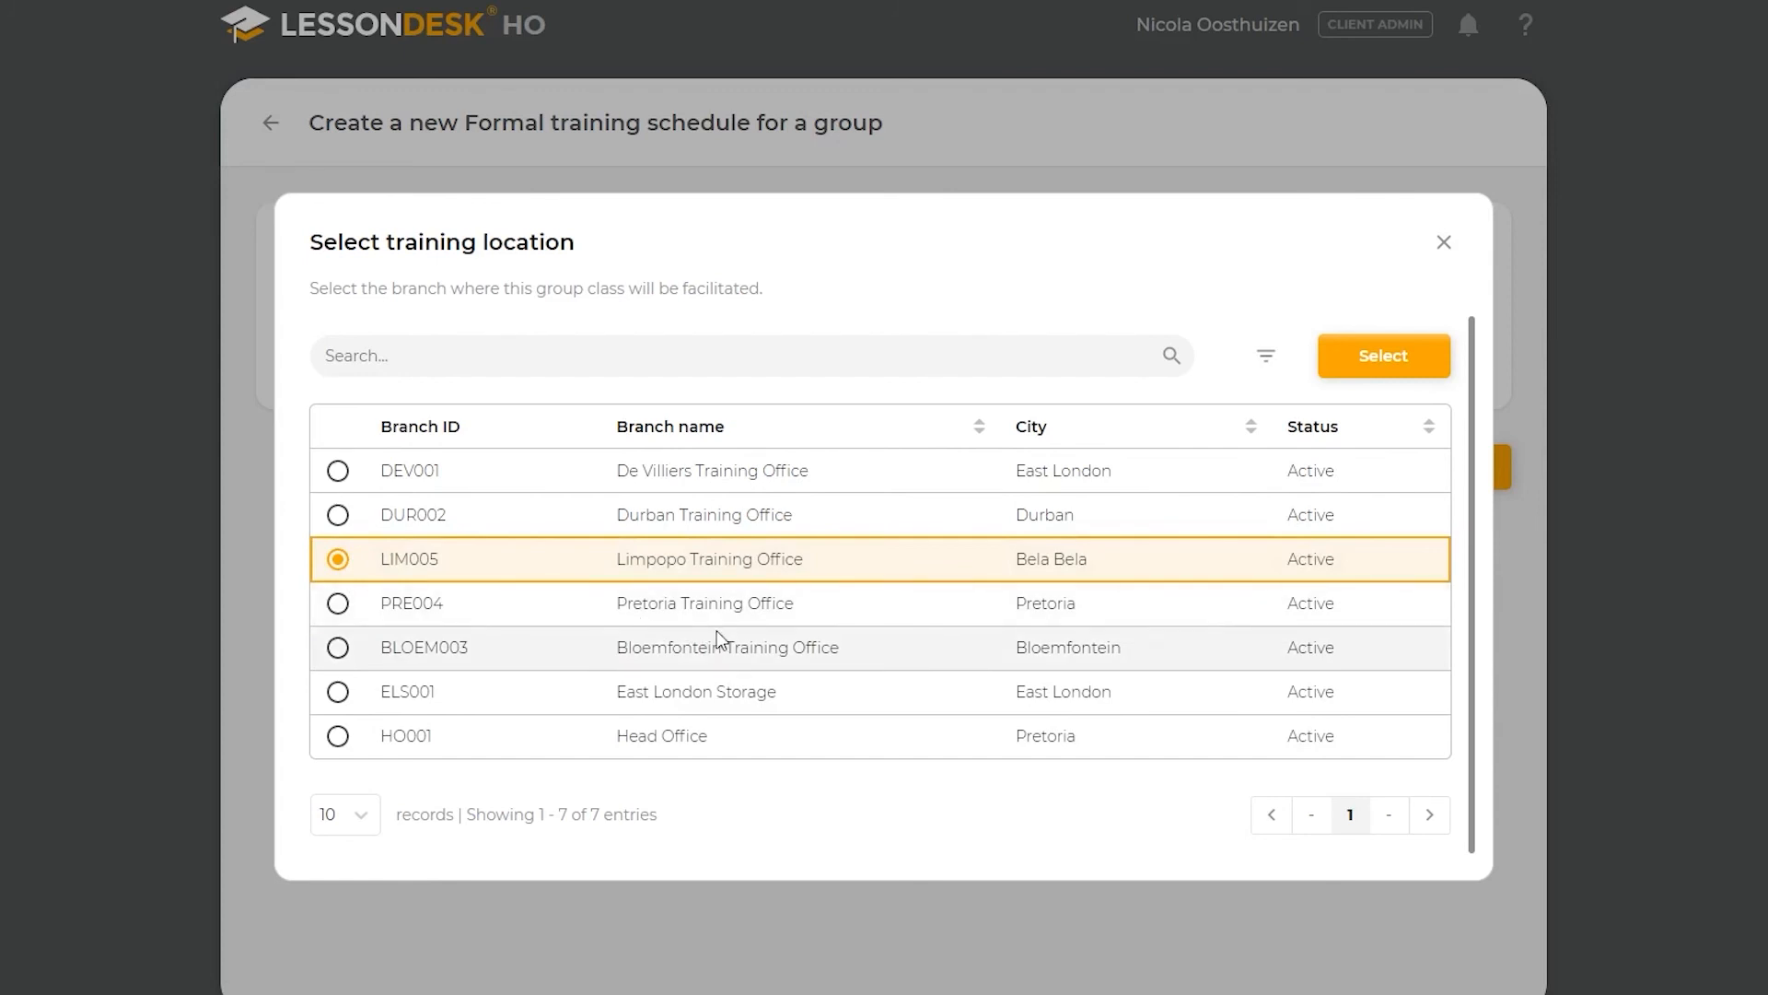
left_click(790, 358)
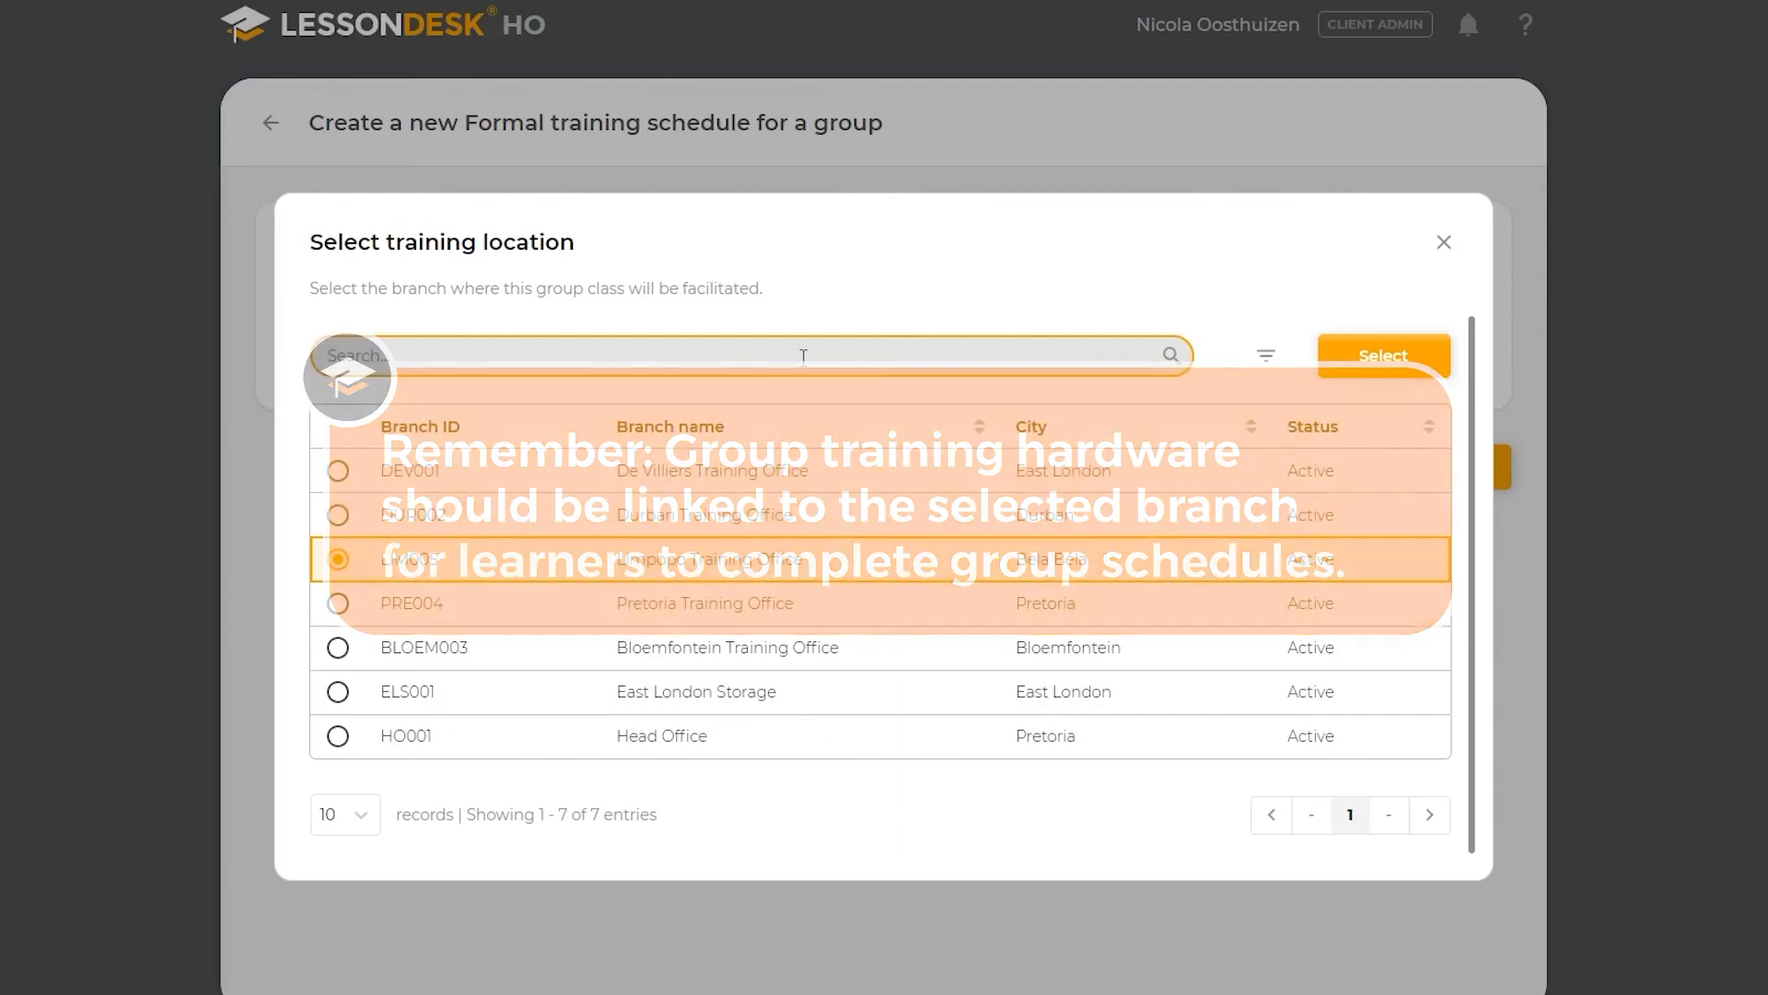
left_click(1351, 372)
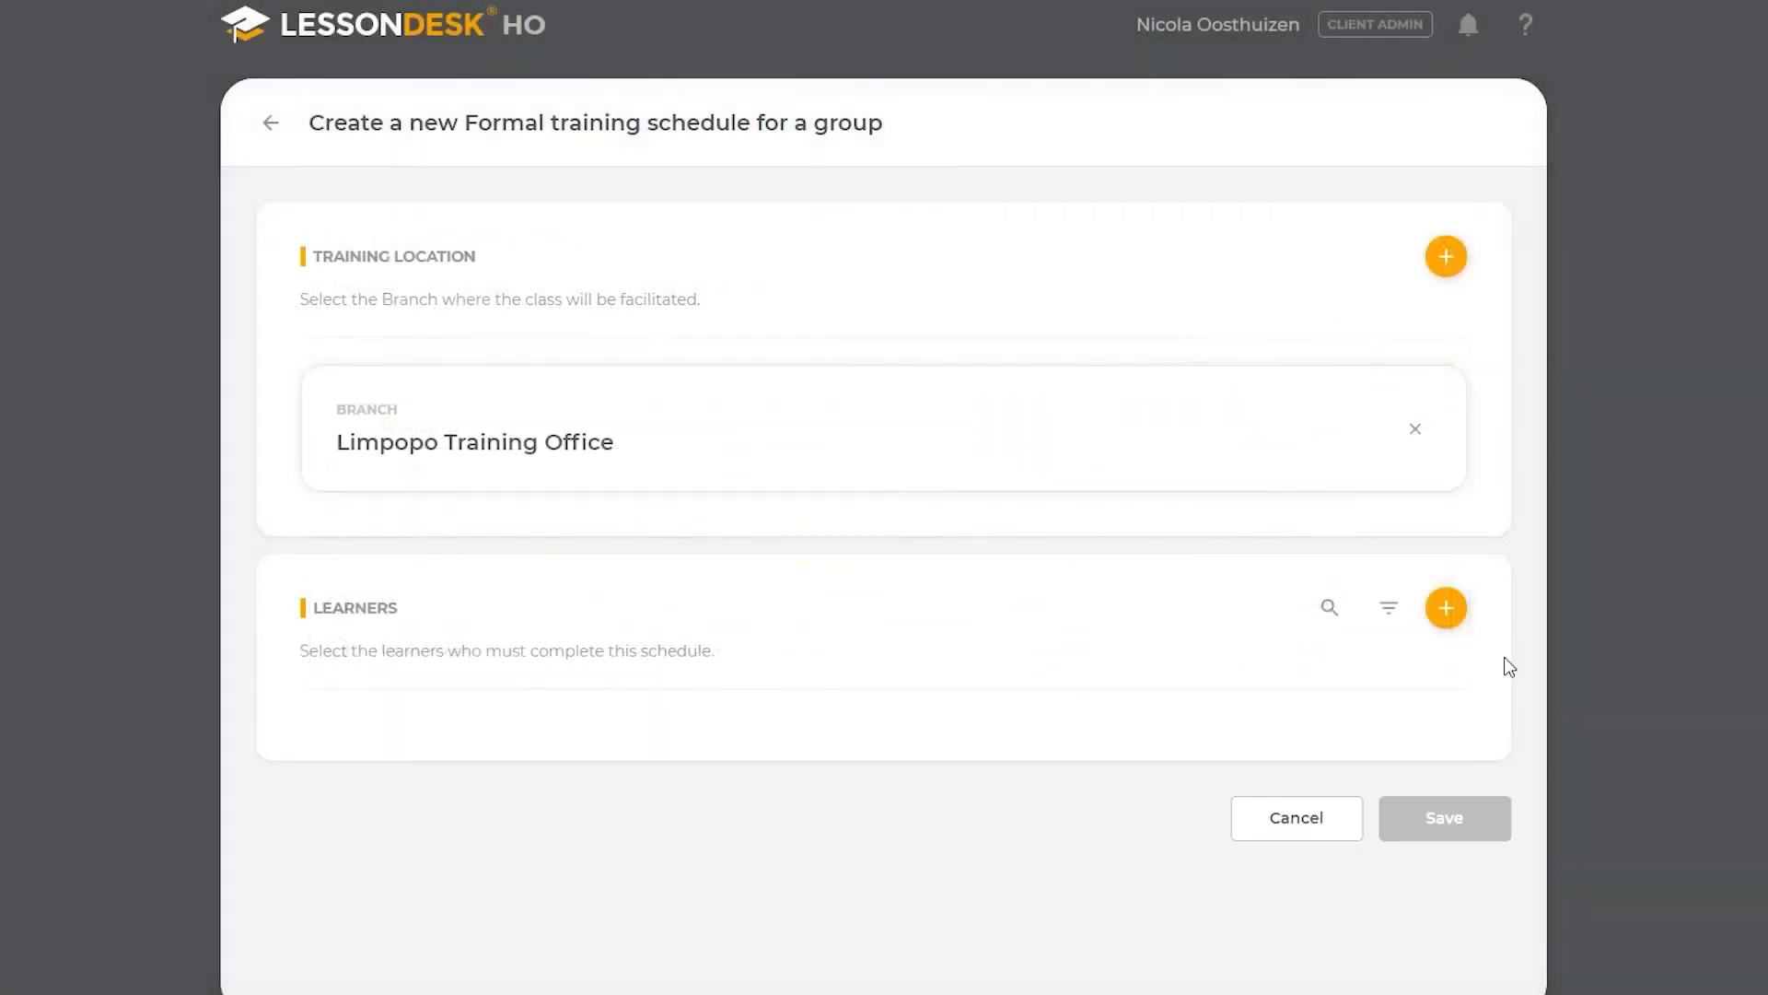
- Add every learner on the first page of the permanent learner list to the group schedule
left_click(1446, 608)
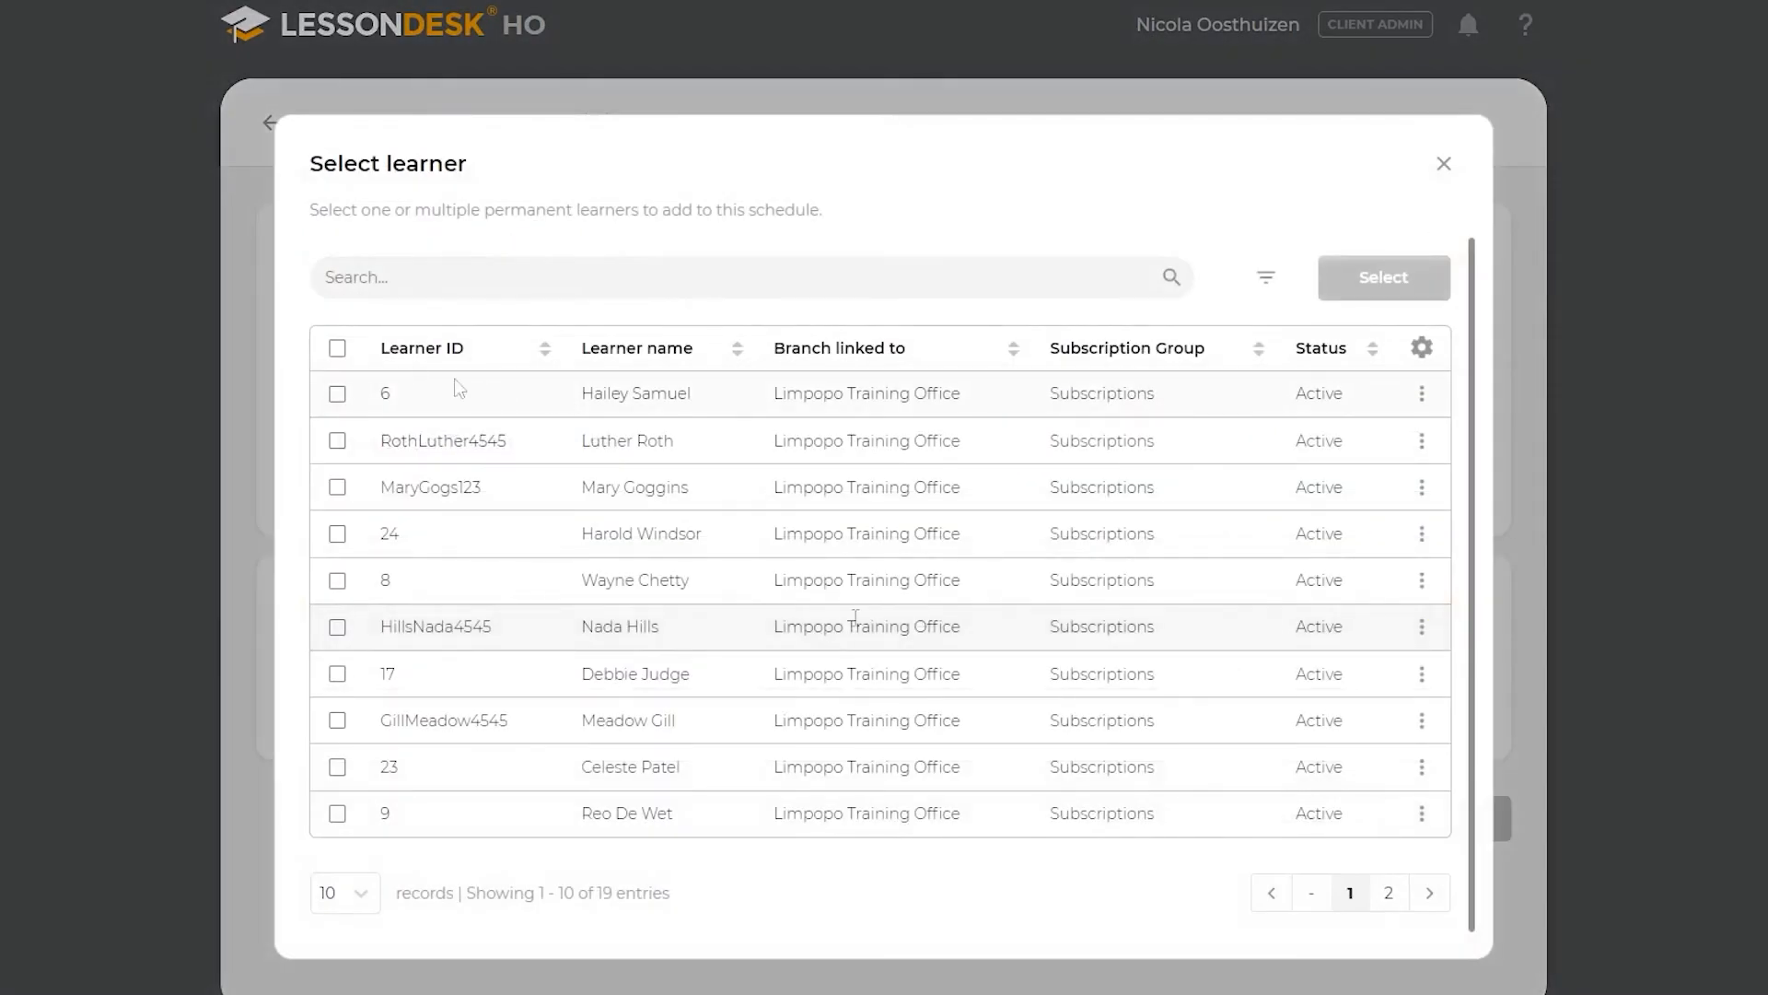
left_click(338, 350)
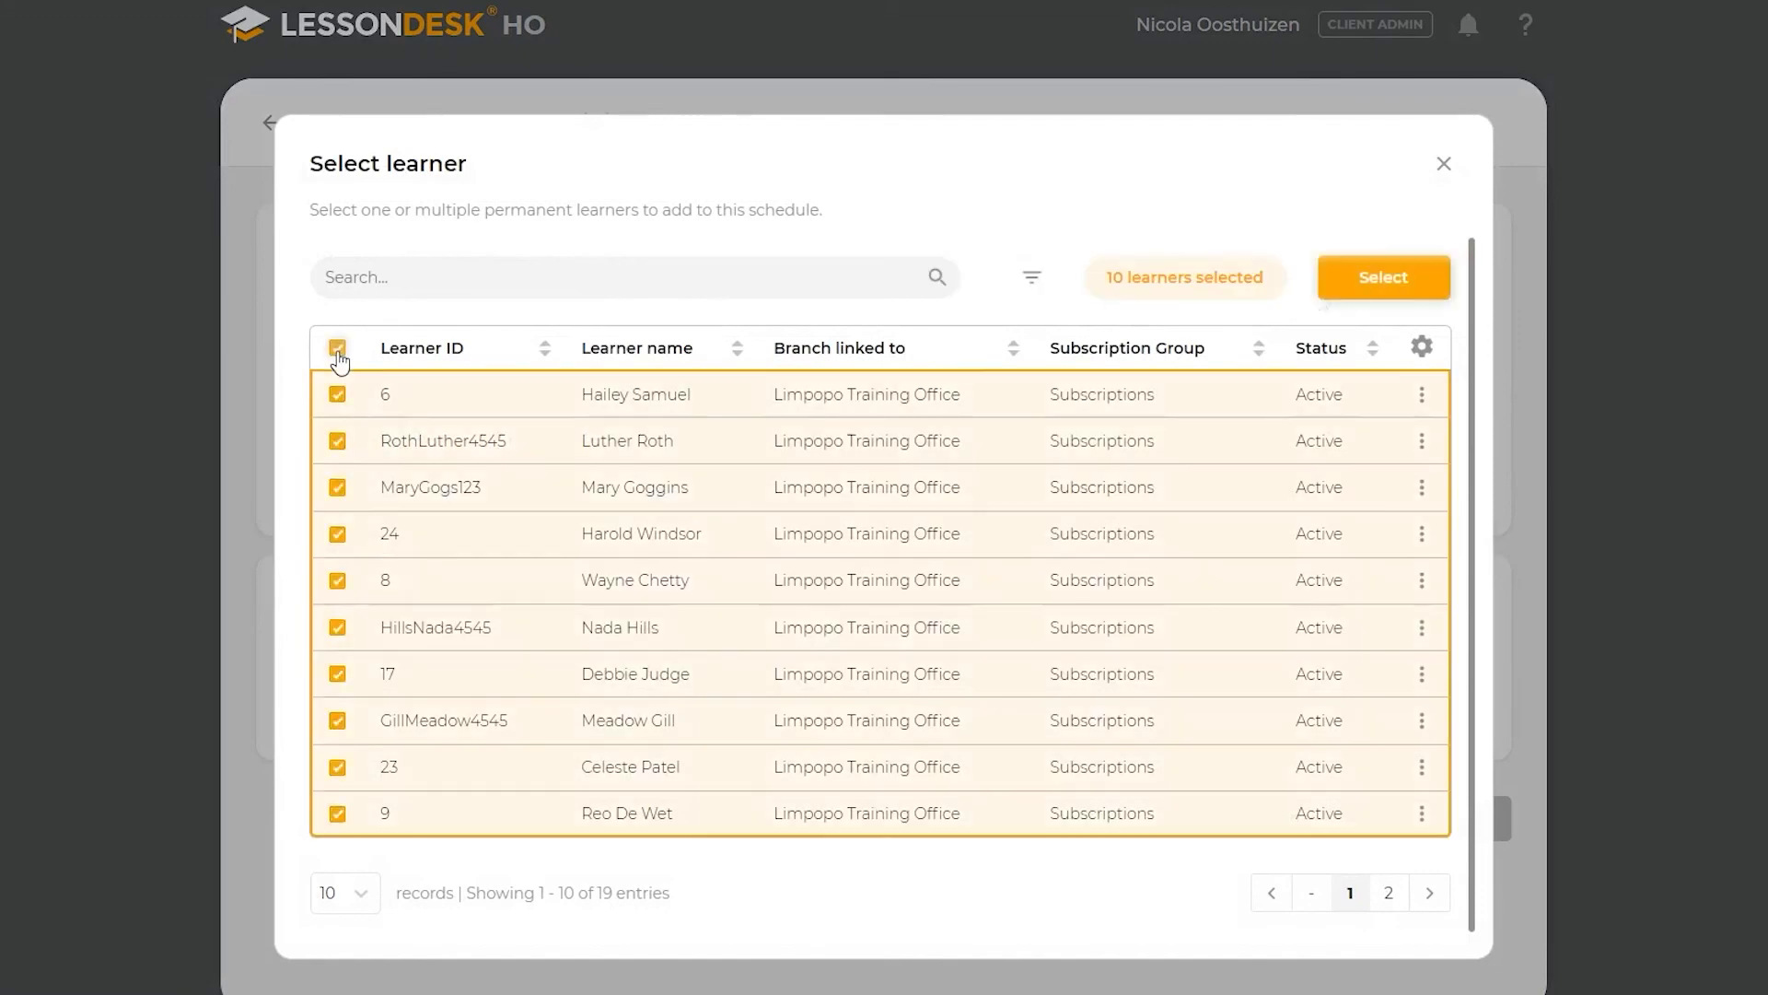
left_click(1363, 286)
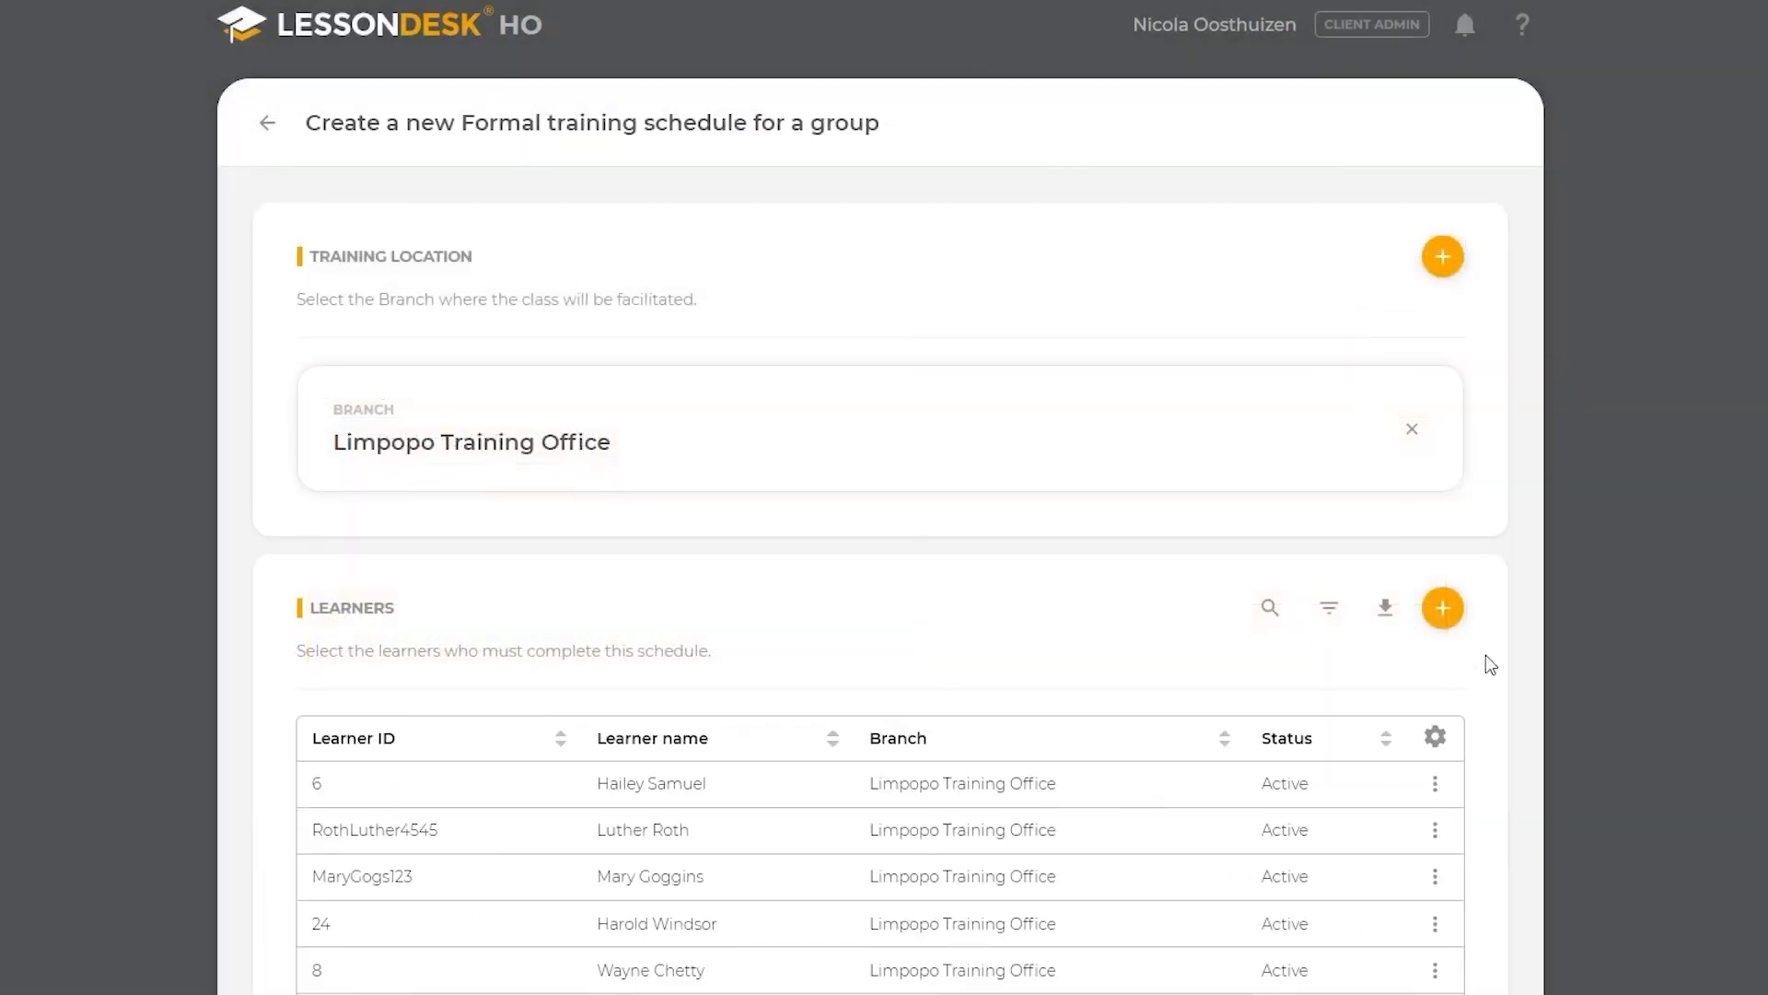
- Set the class date to 19 Aug 2021 and the class time to 9:00
scroll(1491, 857, "down", 6)
left_click(556, 807)
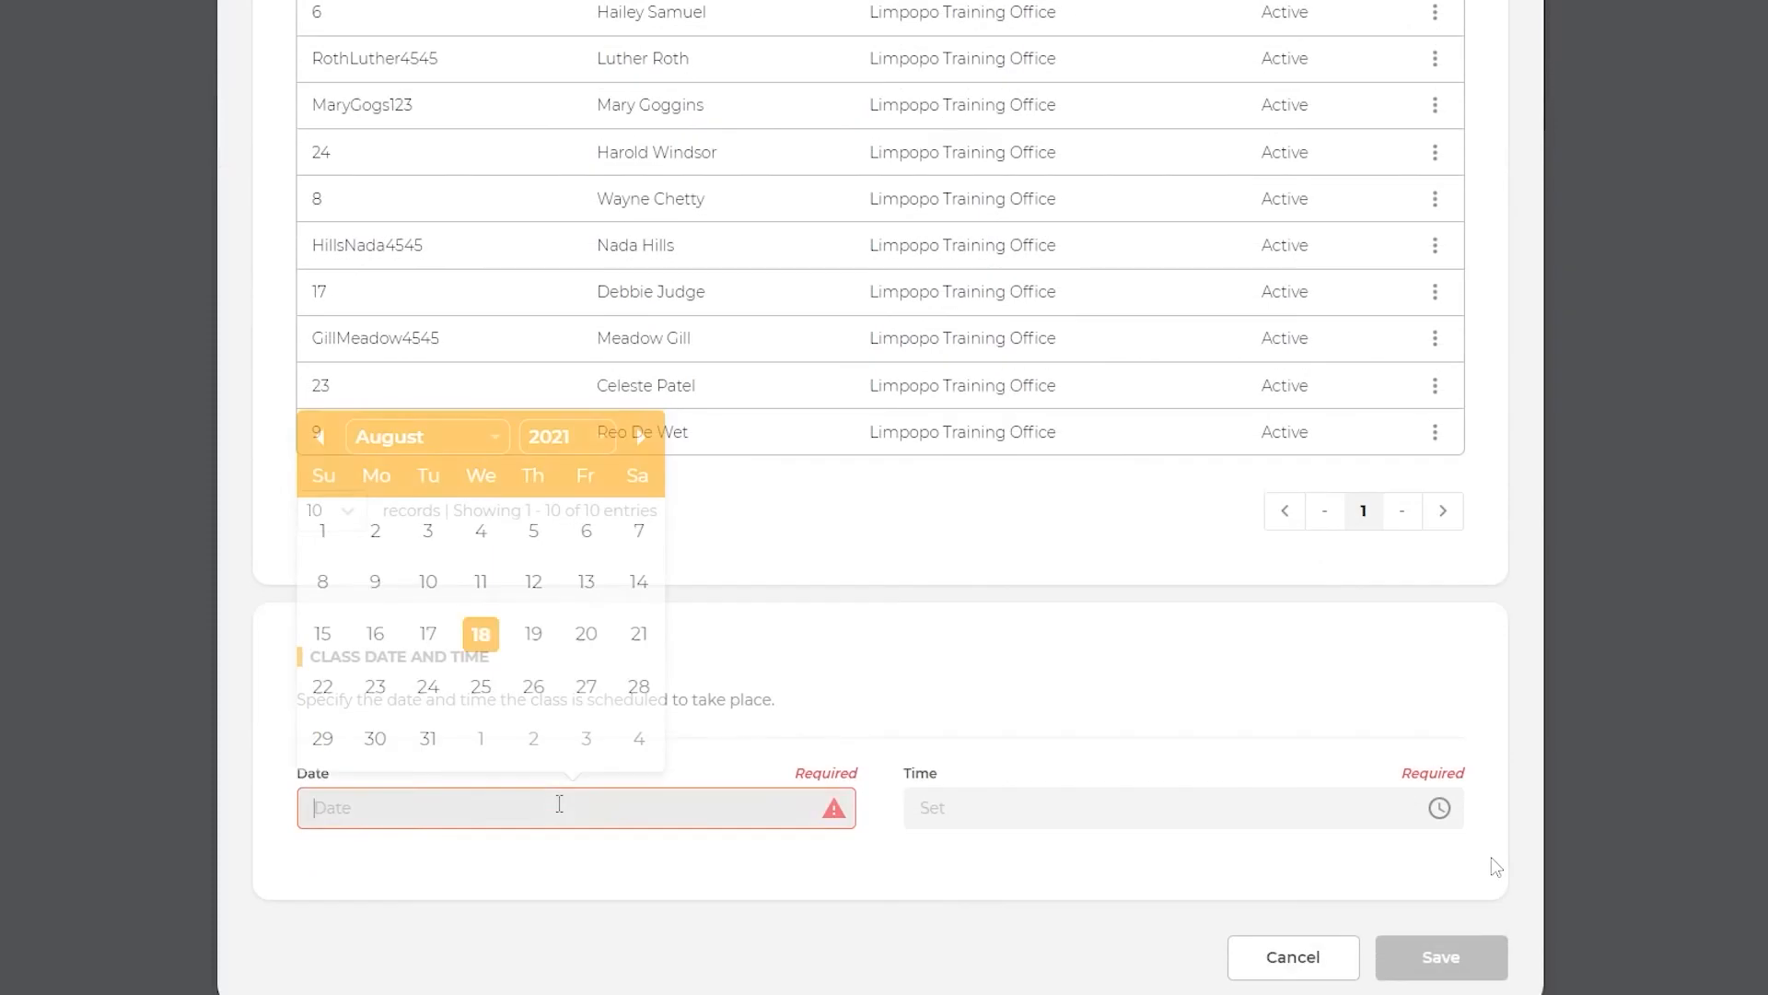
left_click(539, 633)
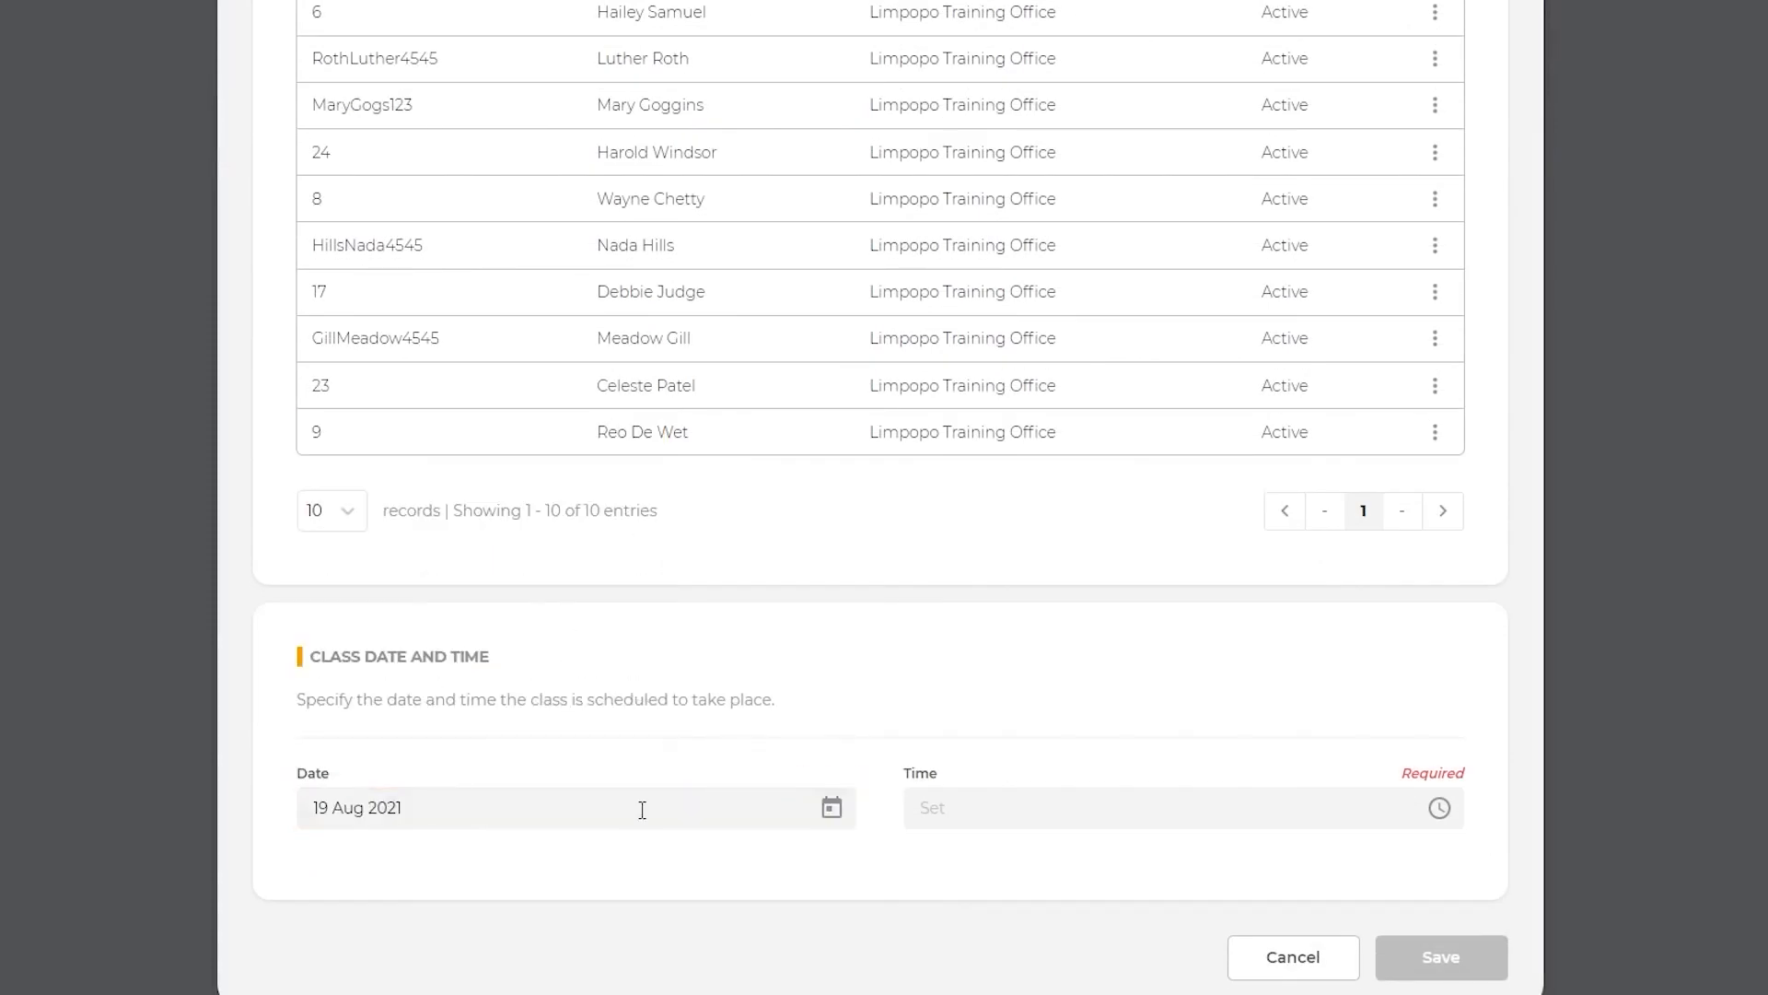
left_click(1058, 808)
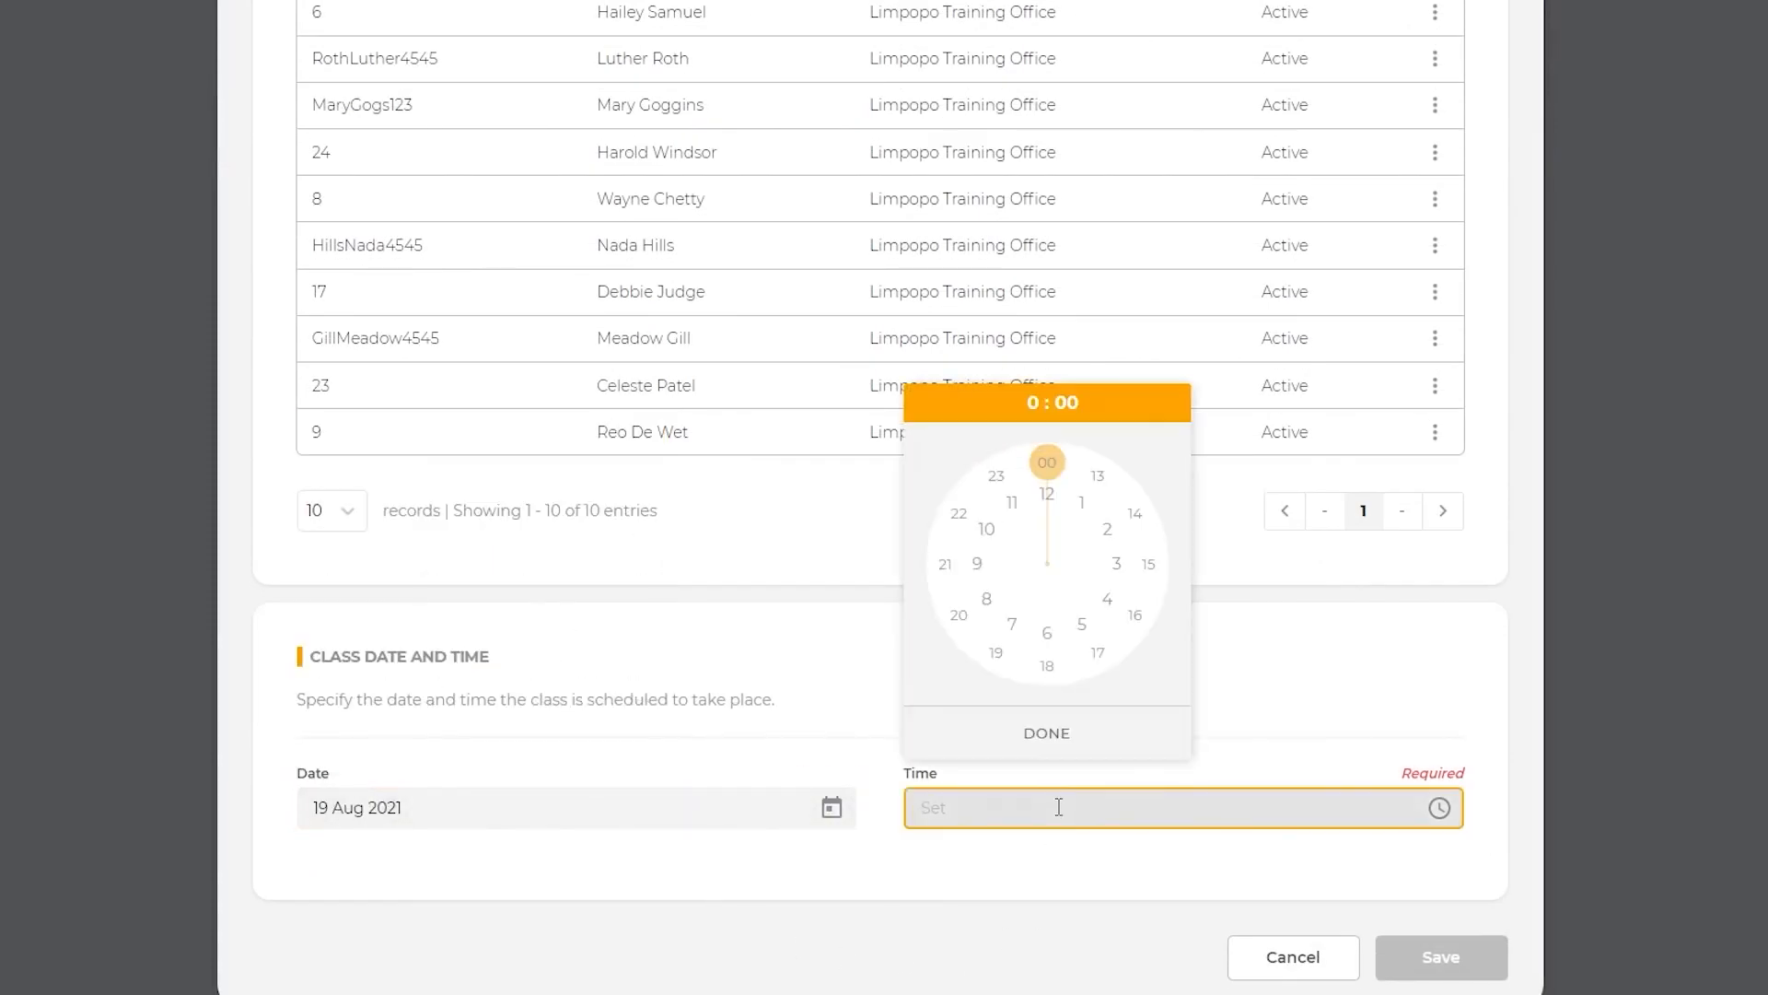
left_click(977, 563)
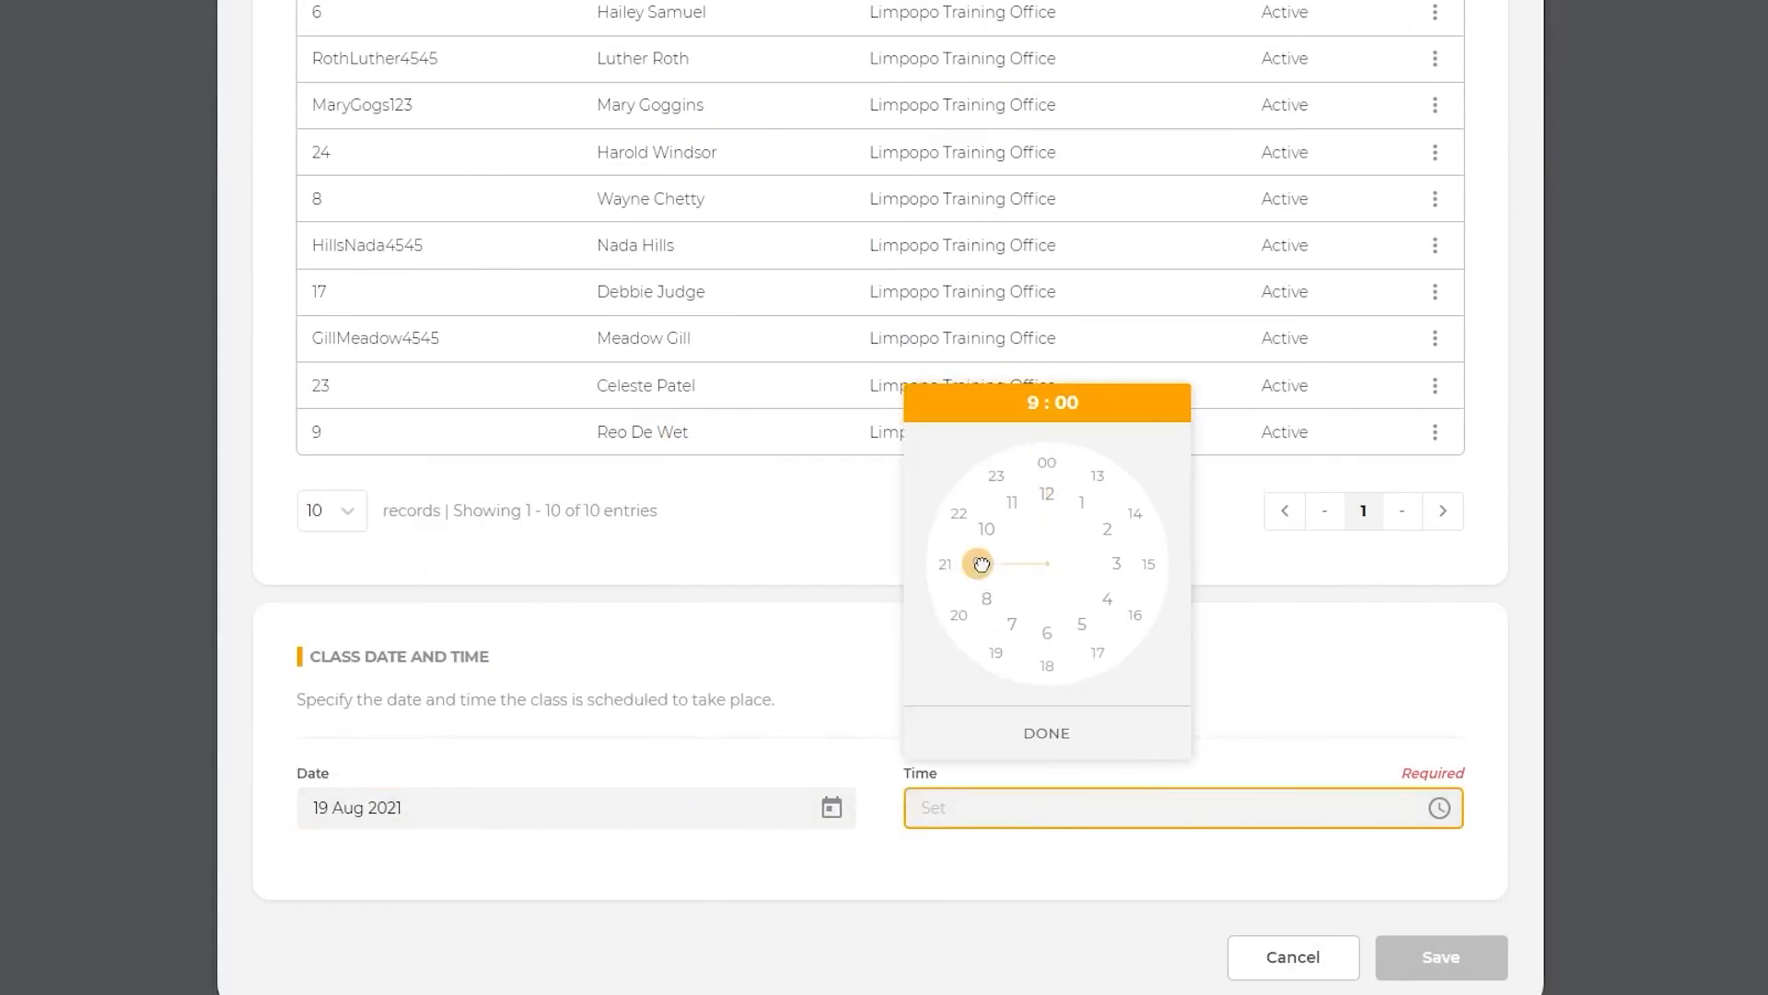
left_click(1116, 867)
- Add the Strategic management course as the content of the group schedule
scroll(1122, 875, "down", 3)
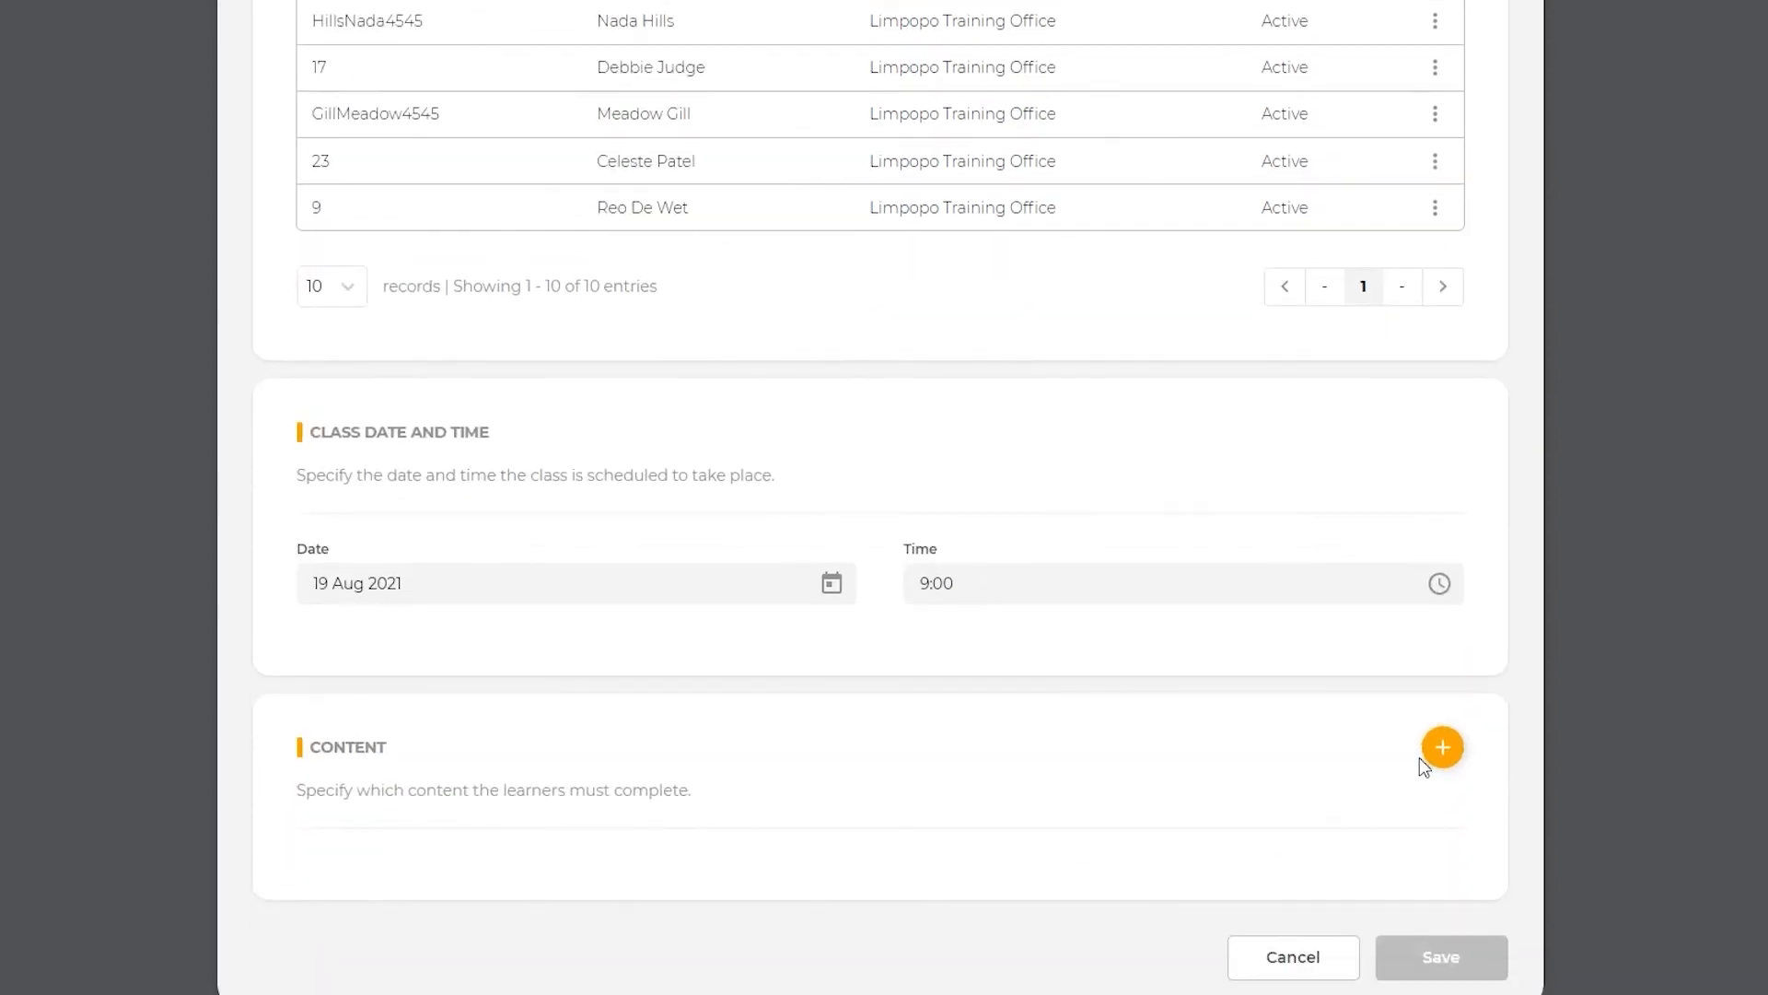
left_click(1439, 751)
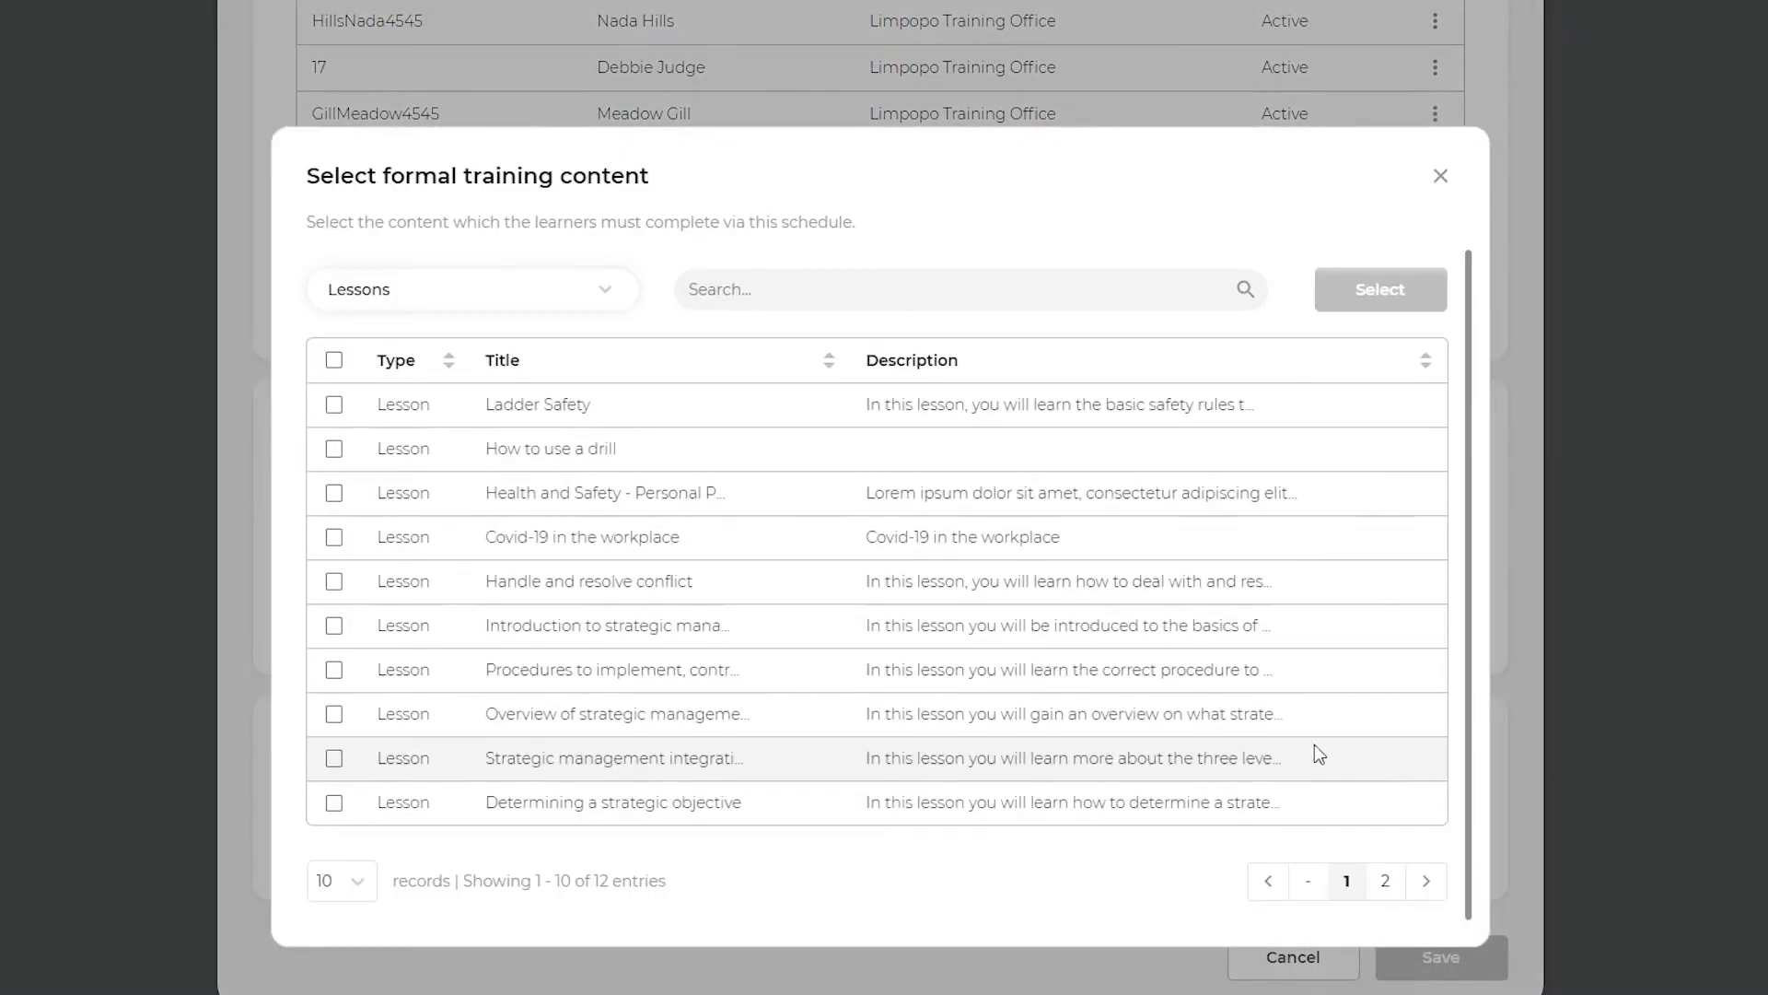
left_click(454, 299)
left_click(444, 398)
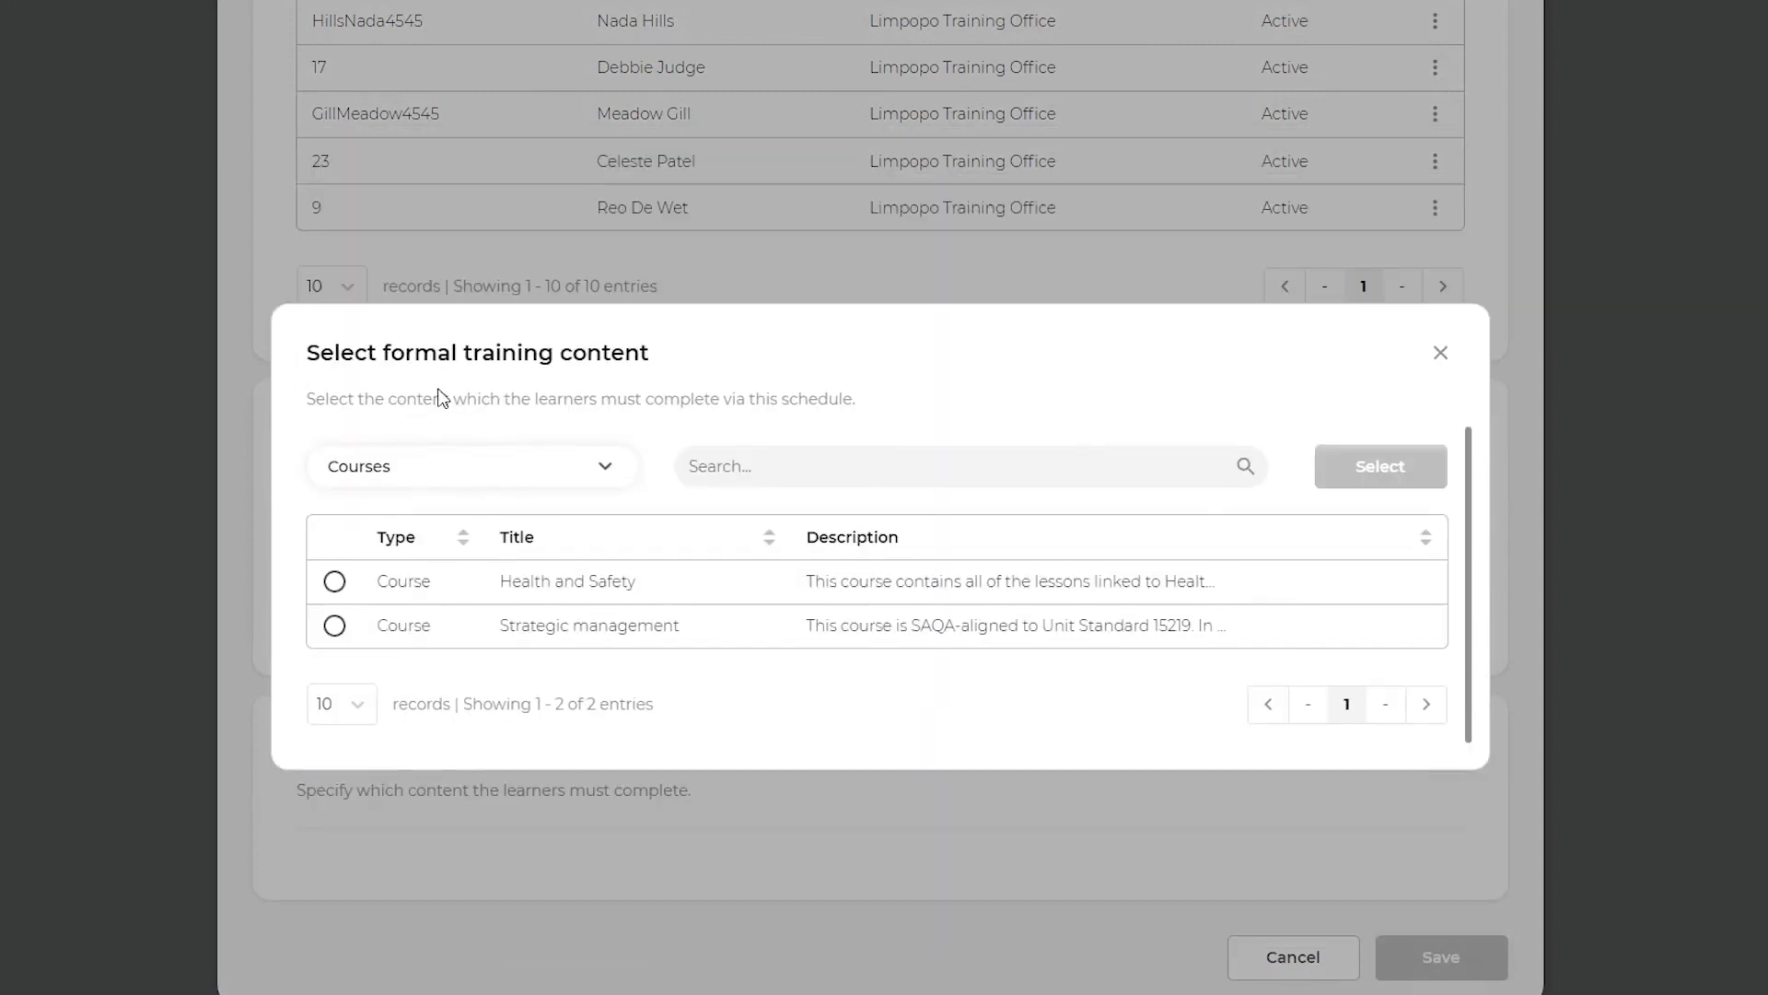
left_click(335, 626)
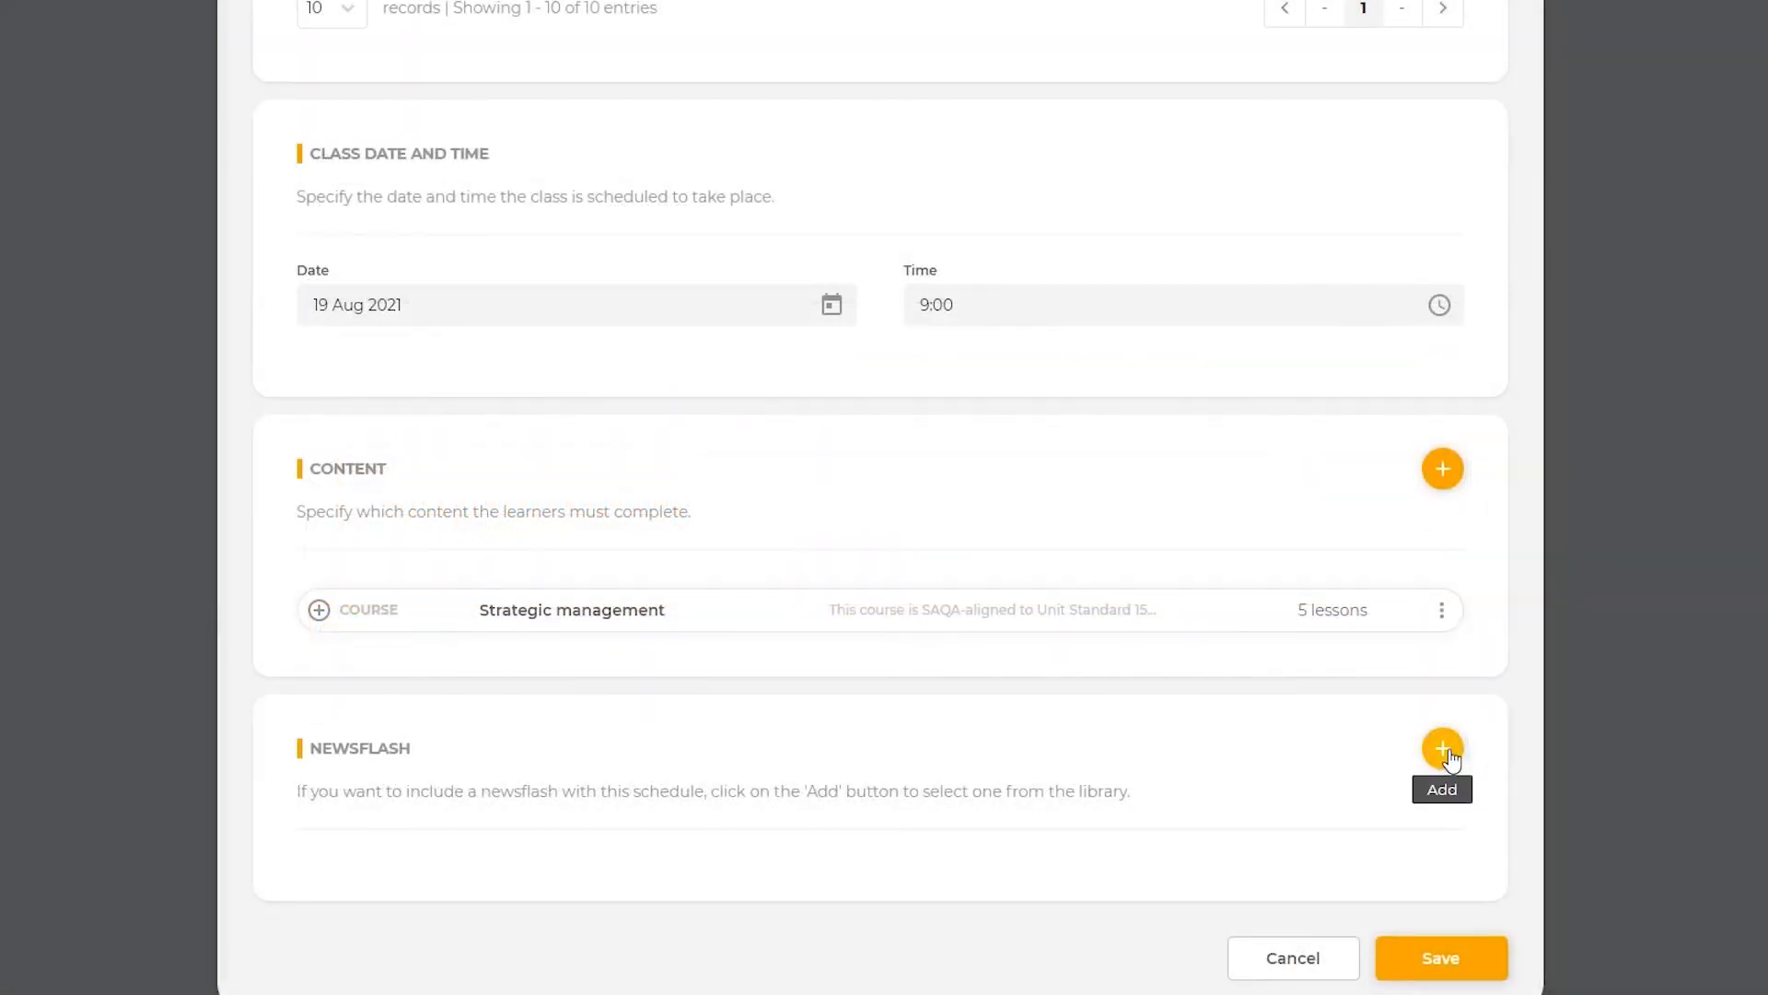
- Link the "Your scheduled training" newsflash to the group schedule and save the schedule
left_click(1444, 750)
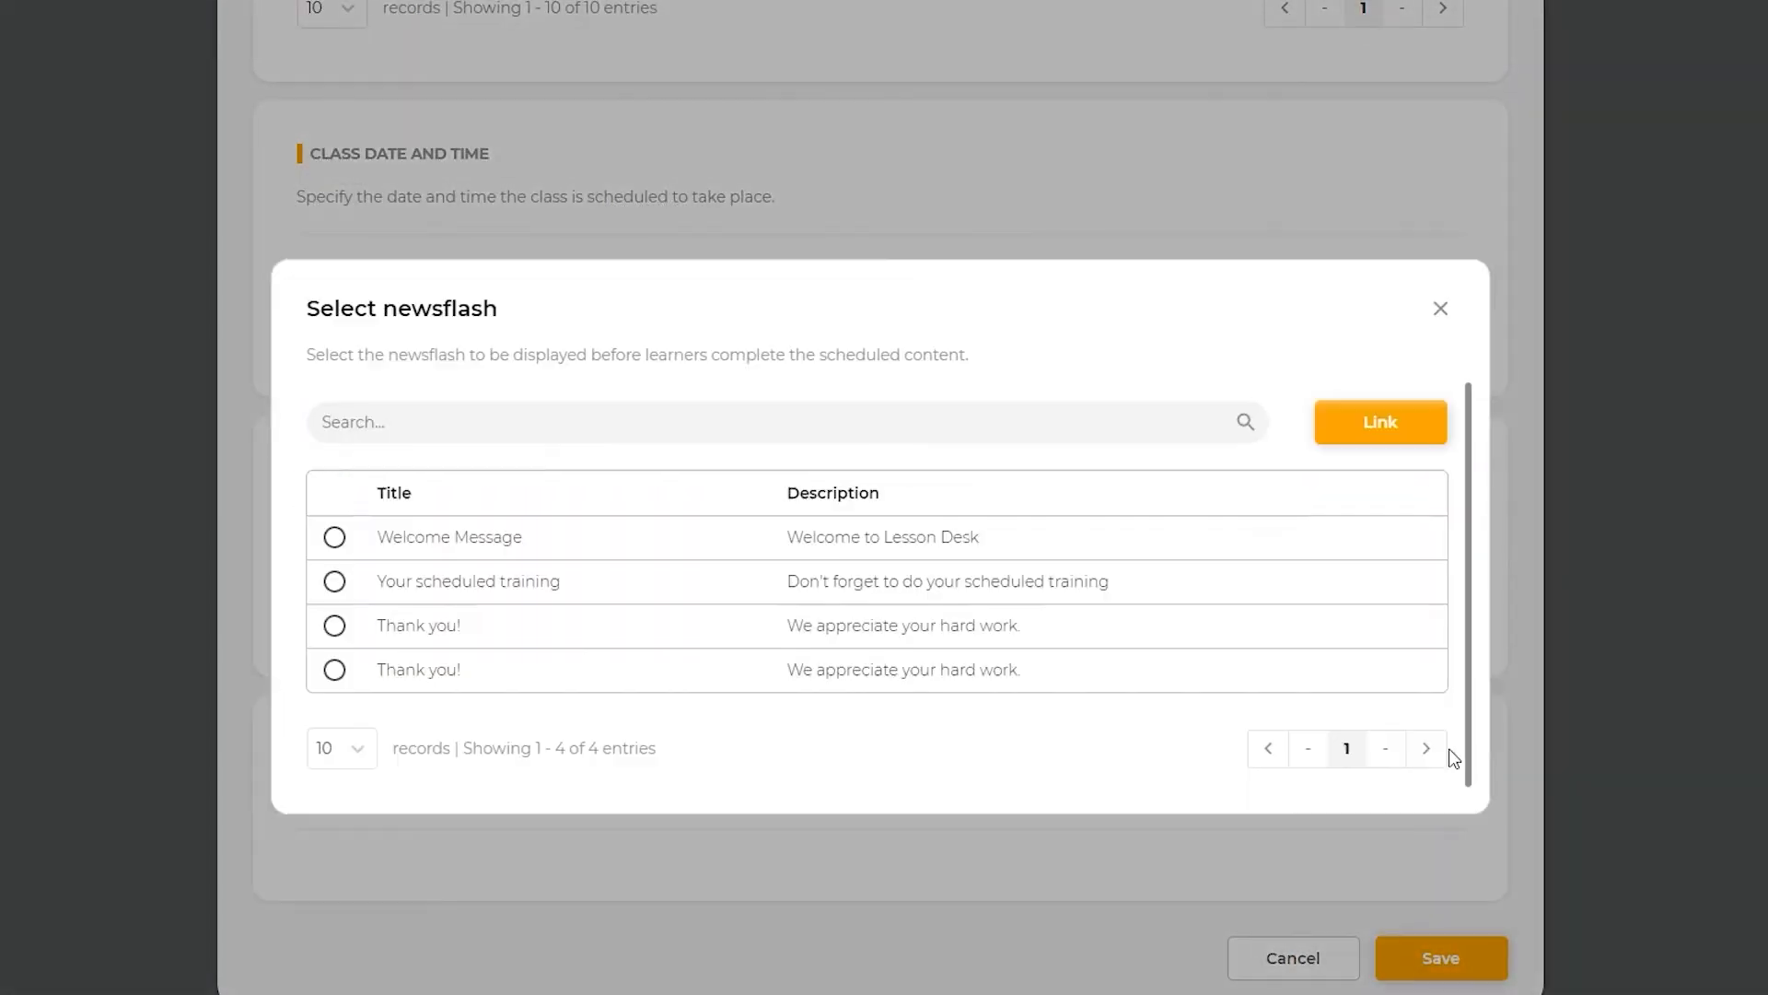
left_click(335, 581)
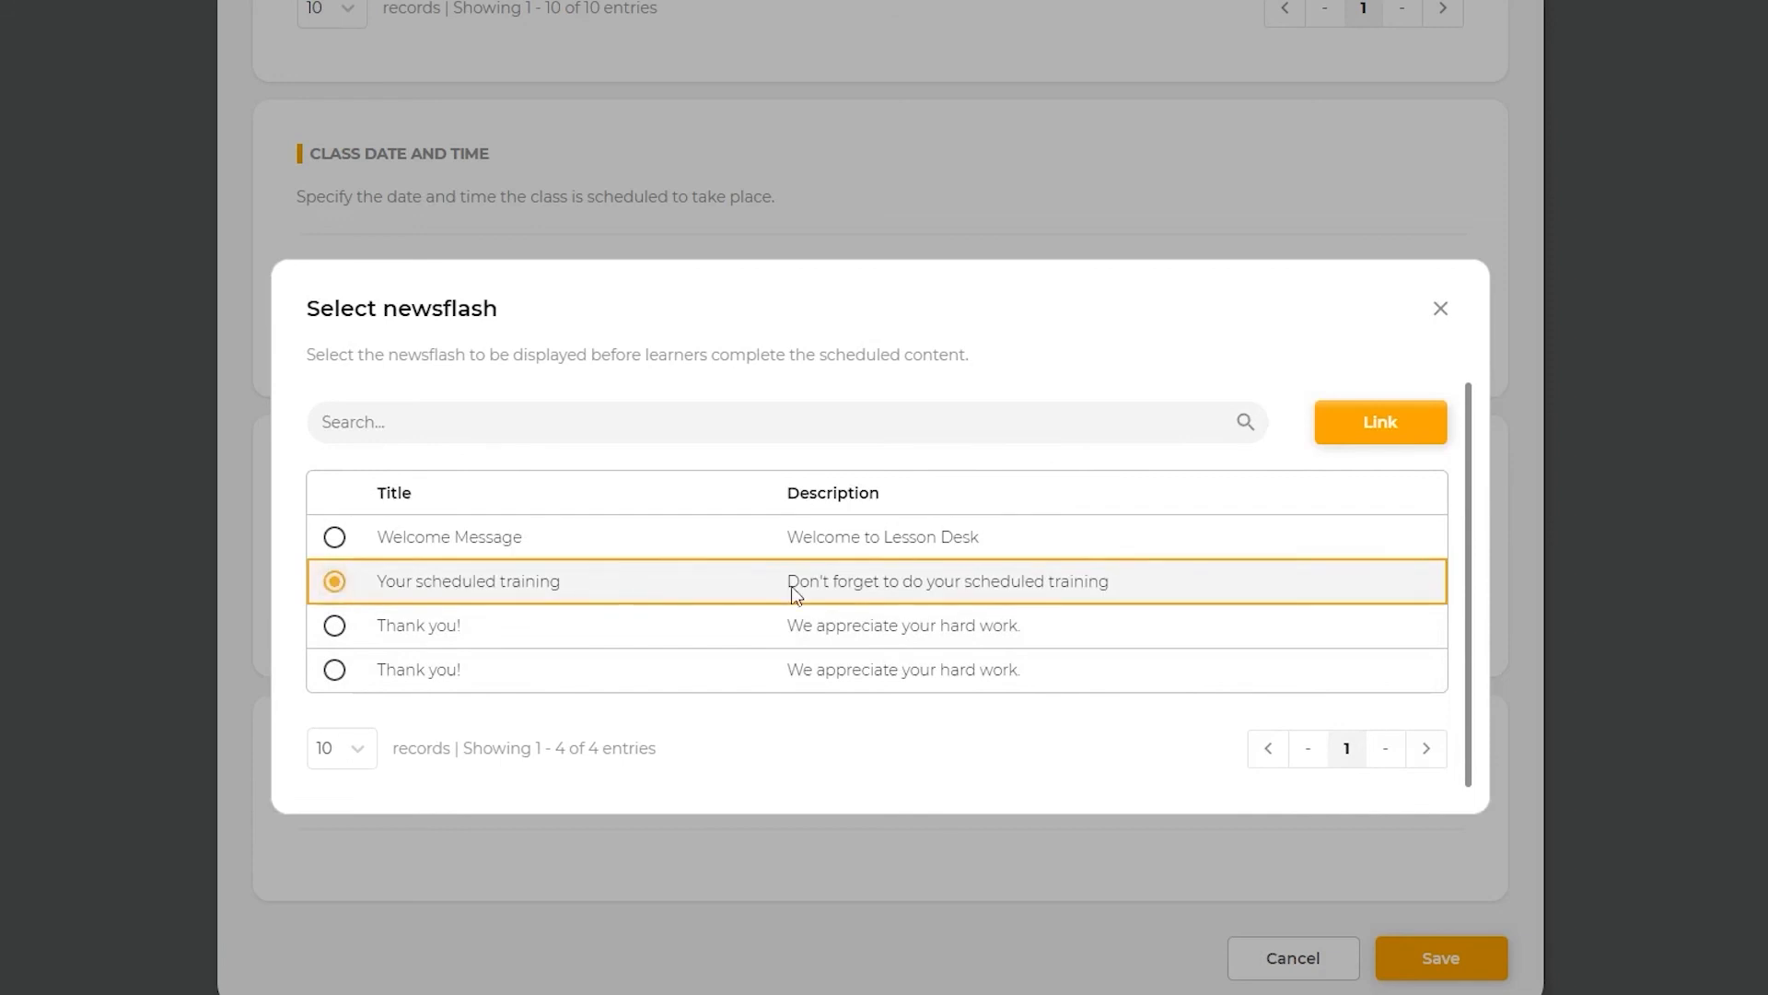
left_click(1338, 443)
scroll(1515, 894, "down", 2)
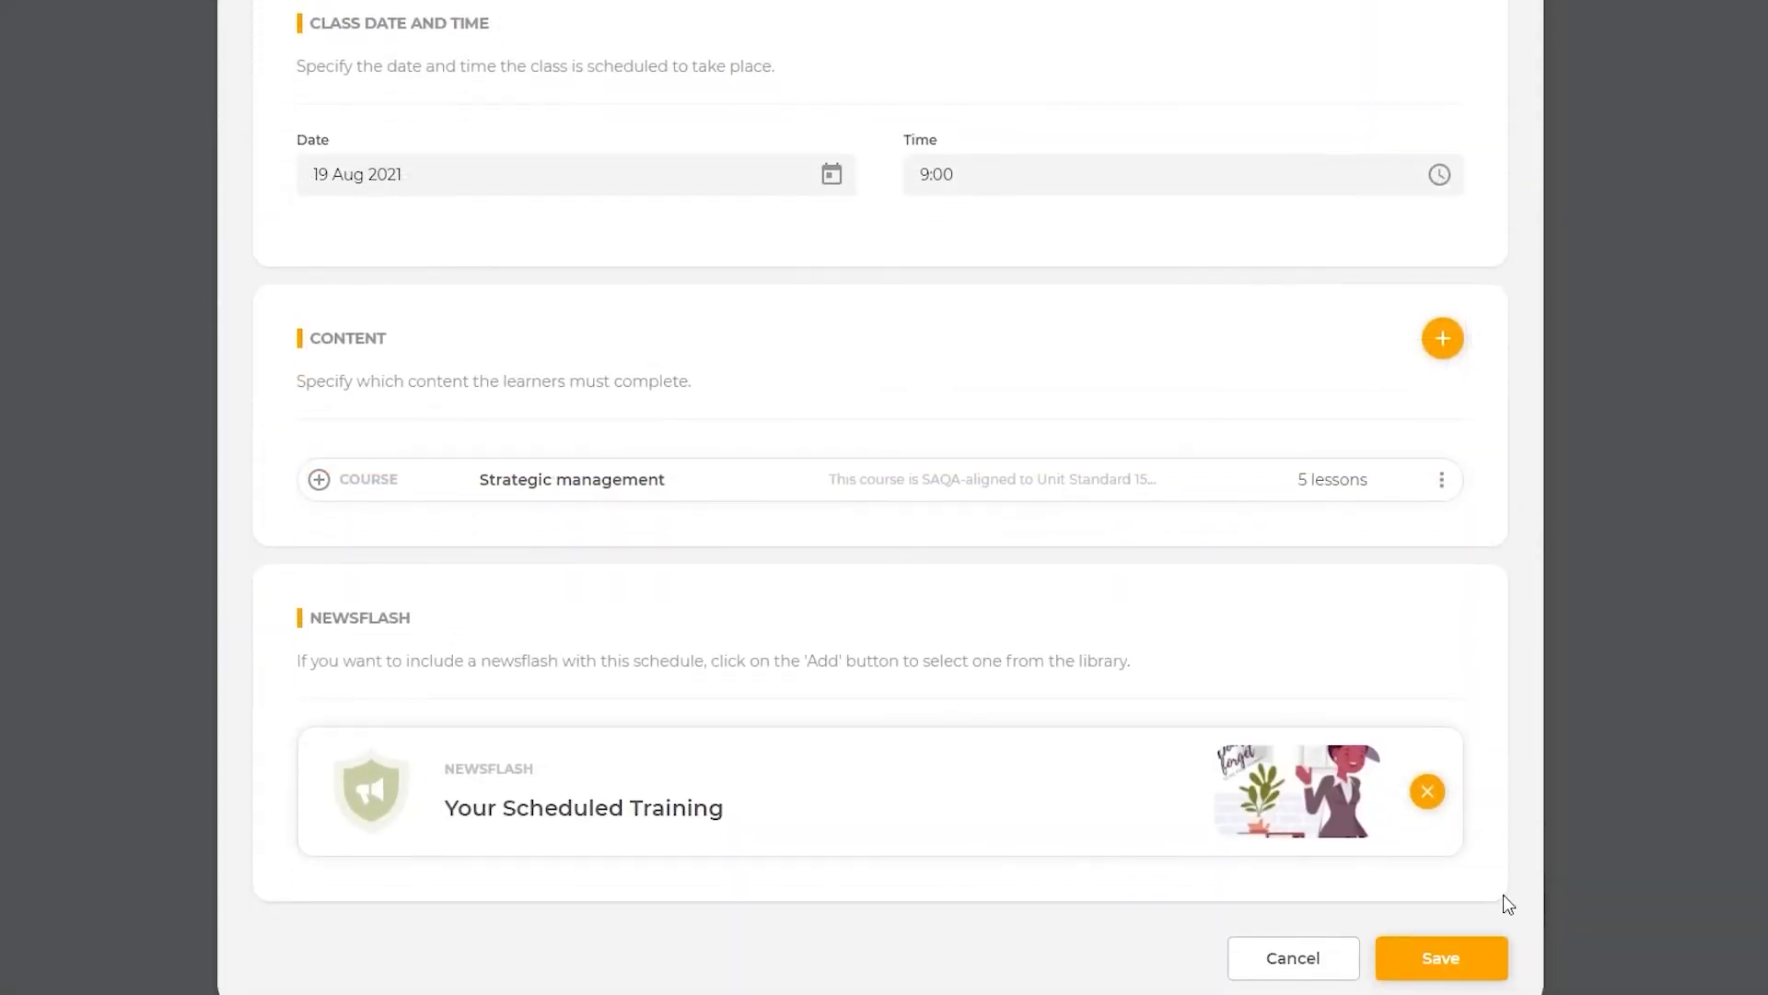
left_click(1481, 958)
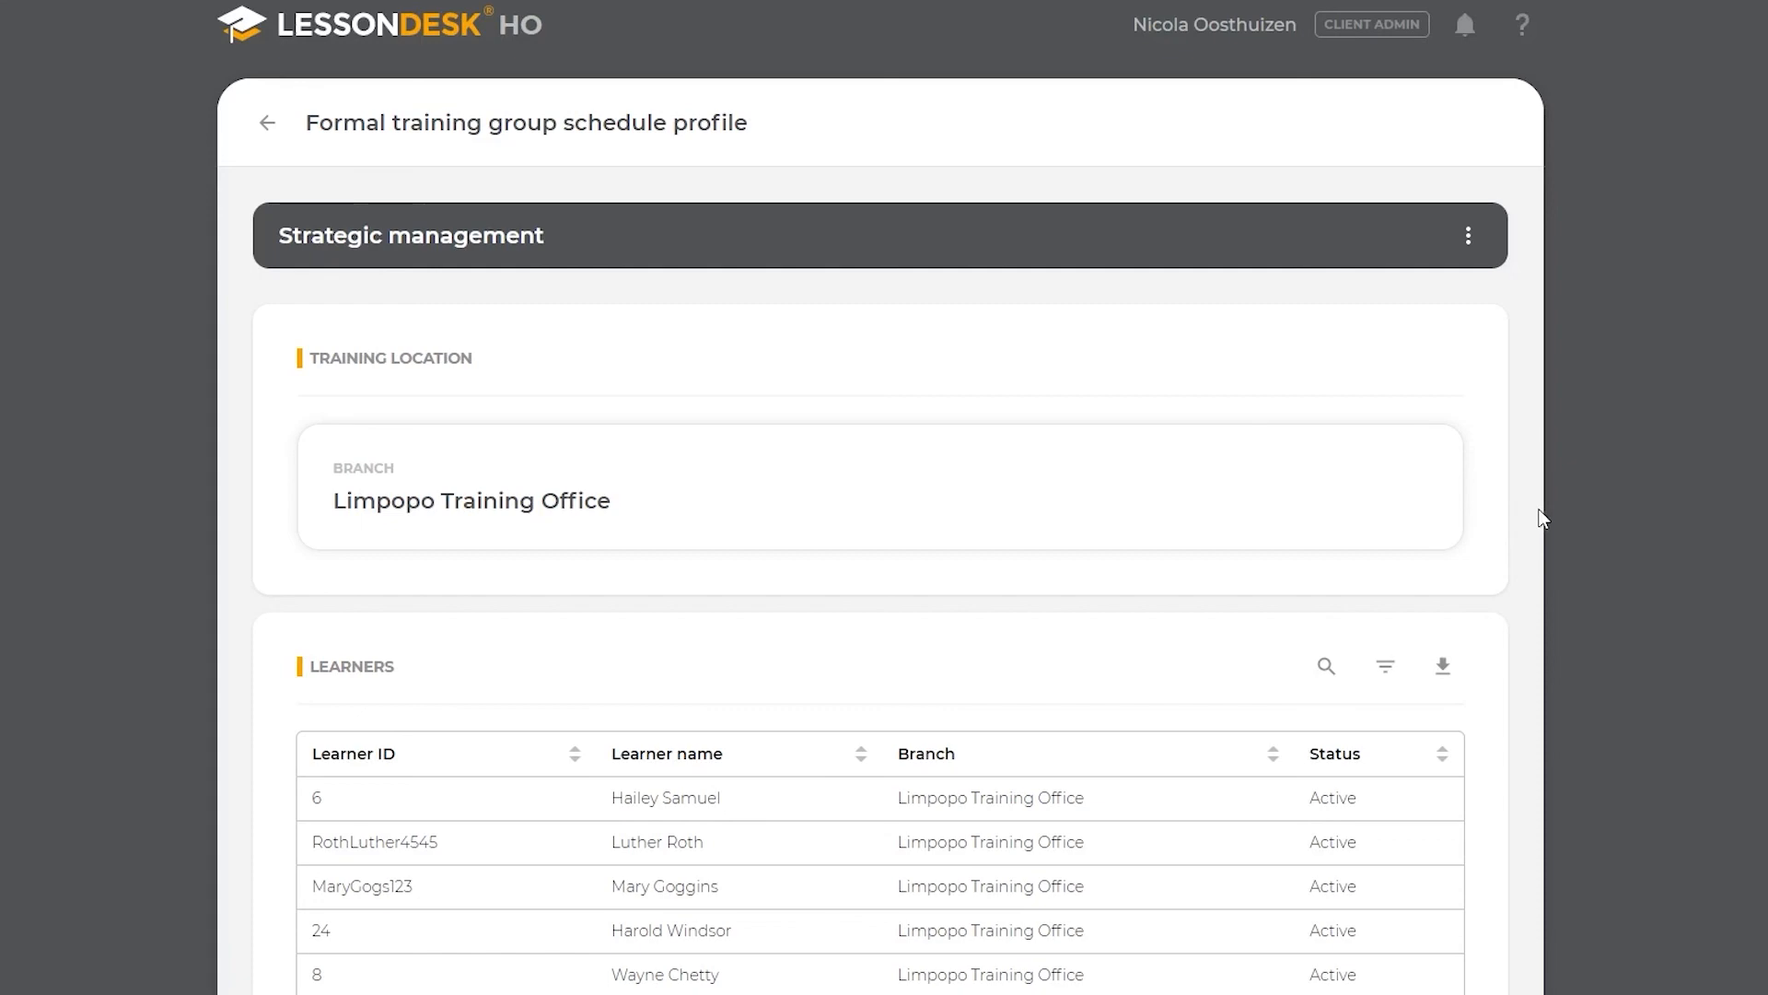
- Review the saved group schedule's profile, expanding the Strategic management course and the results of its first lesson
scroll(1544, 519, "down", 10)
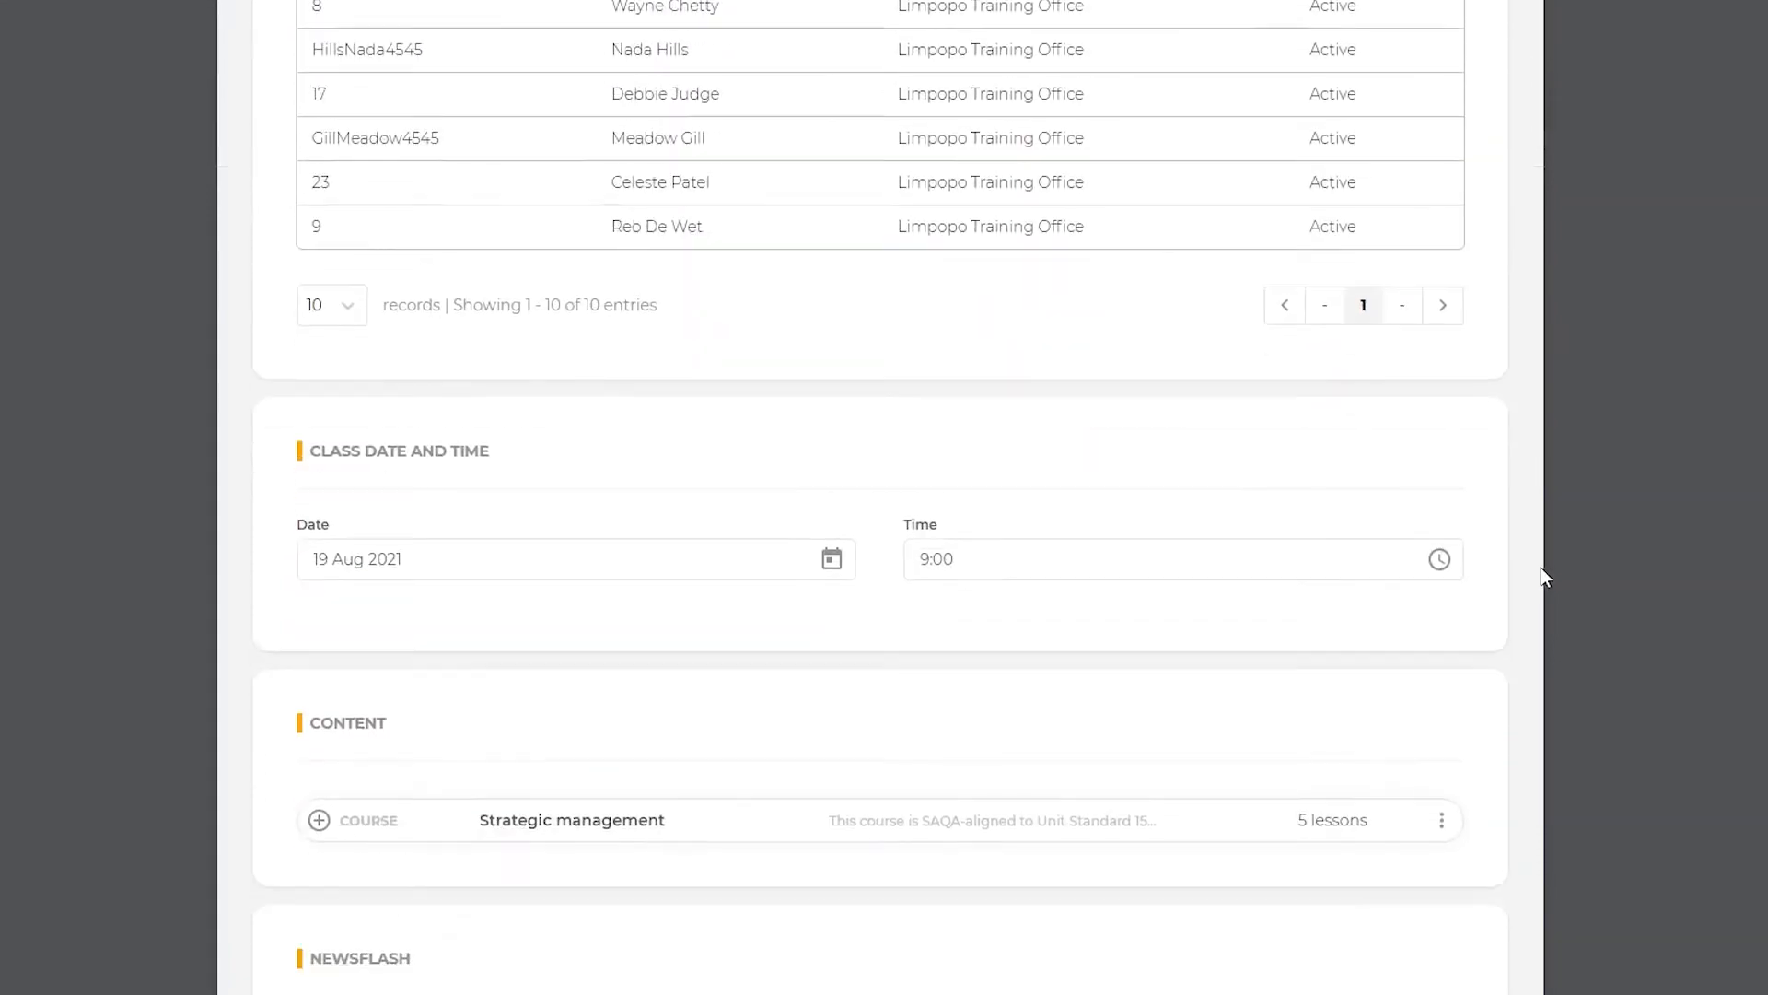
scroll(1541, 569, "down", 2)
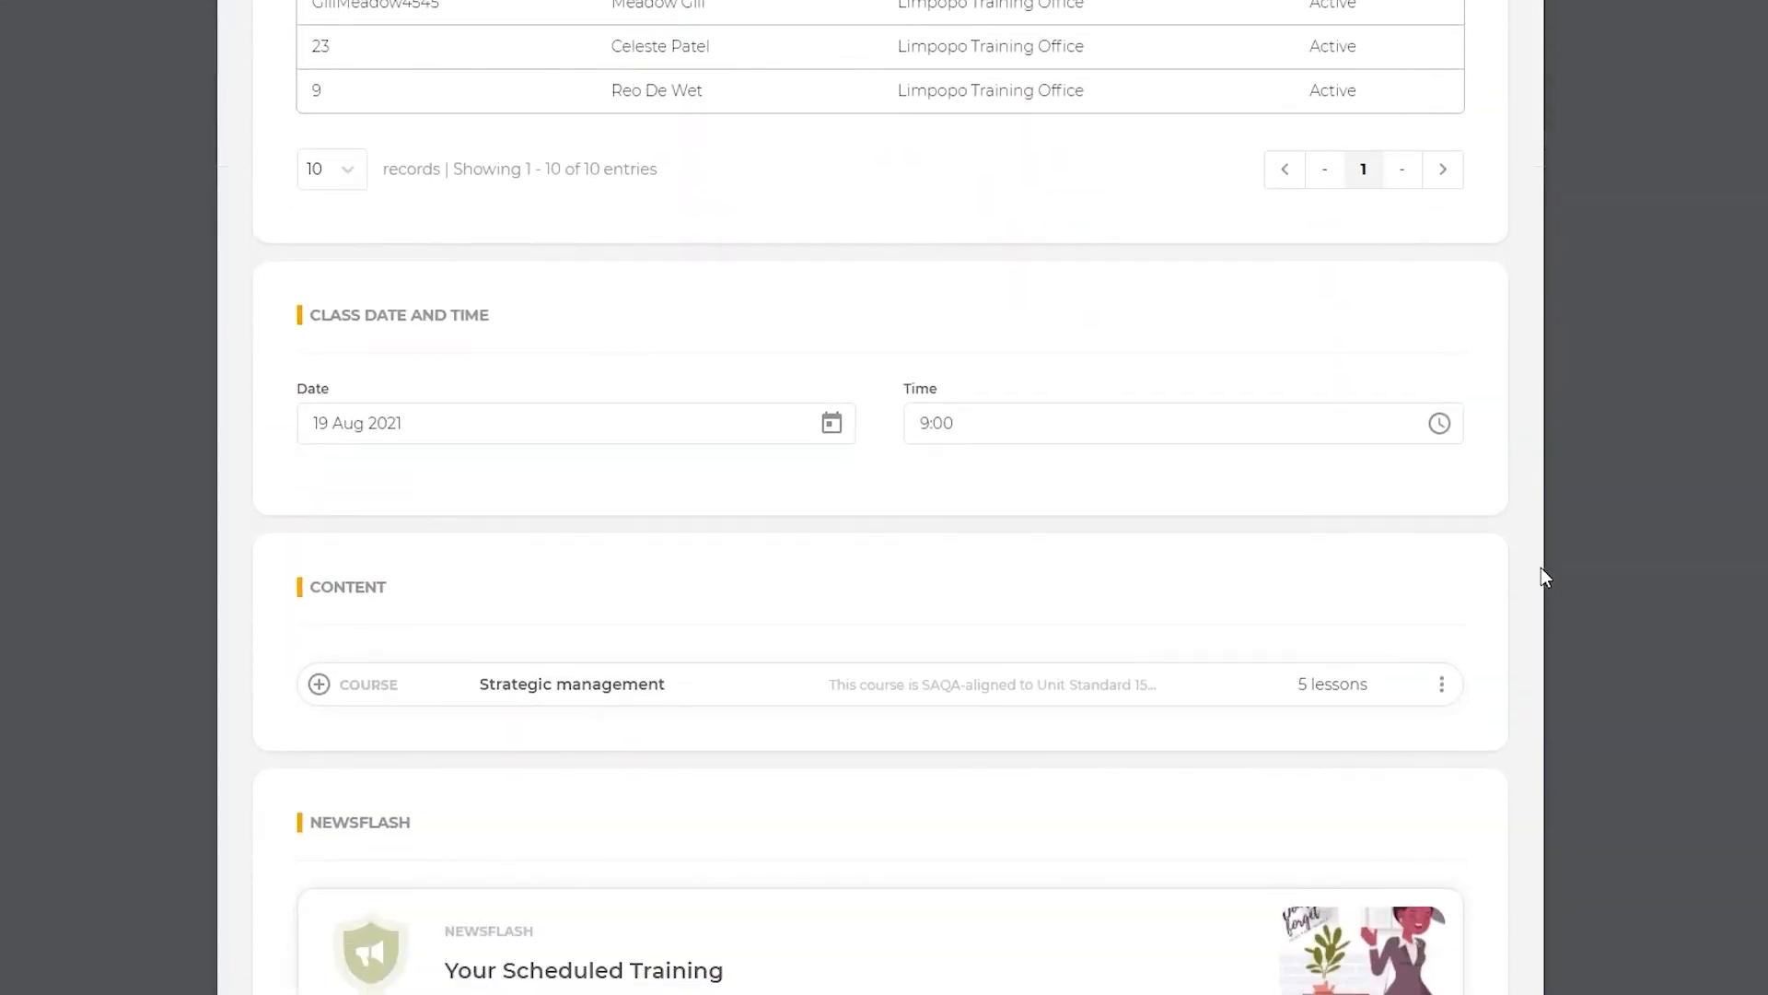
scroll(1540, 570, "down", 1)
left_click(318, 603)
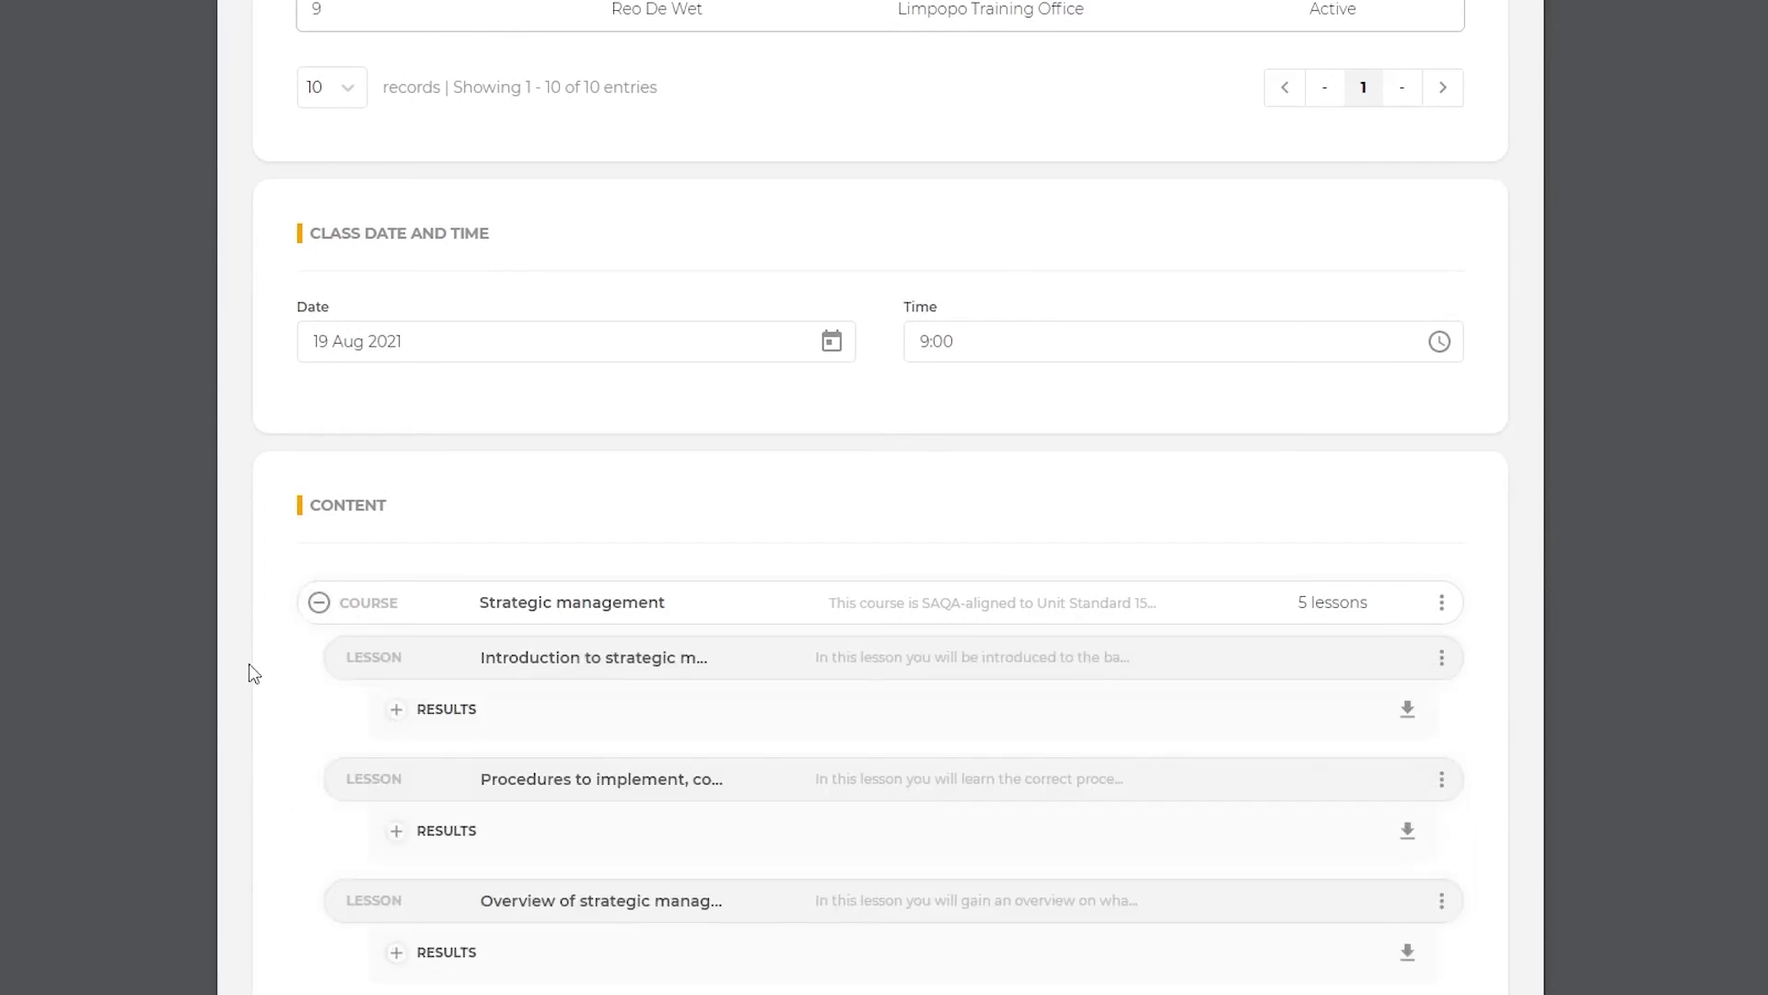
scroll(219, 755, "down", 3)
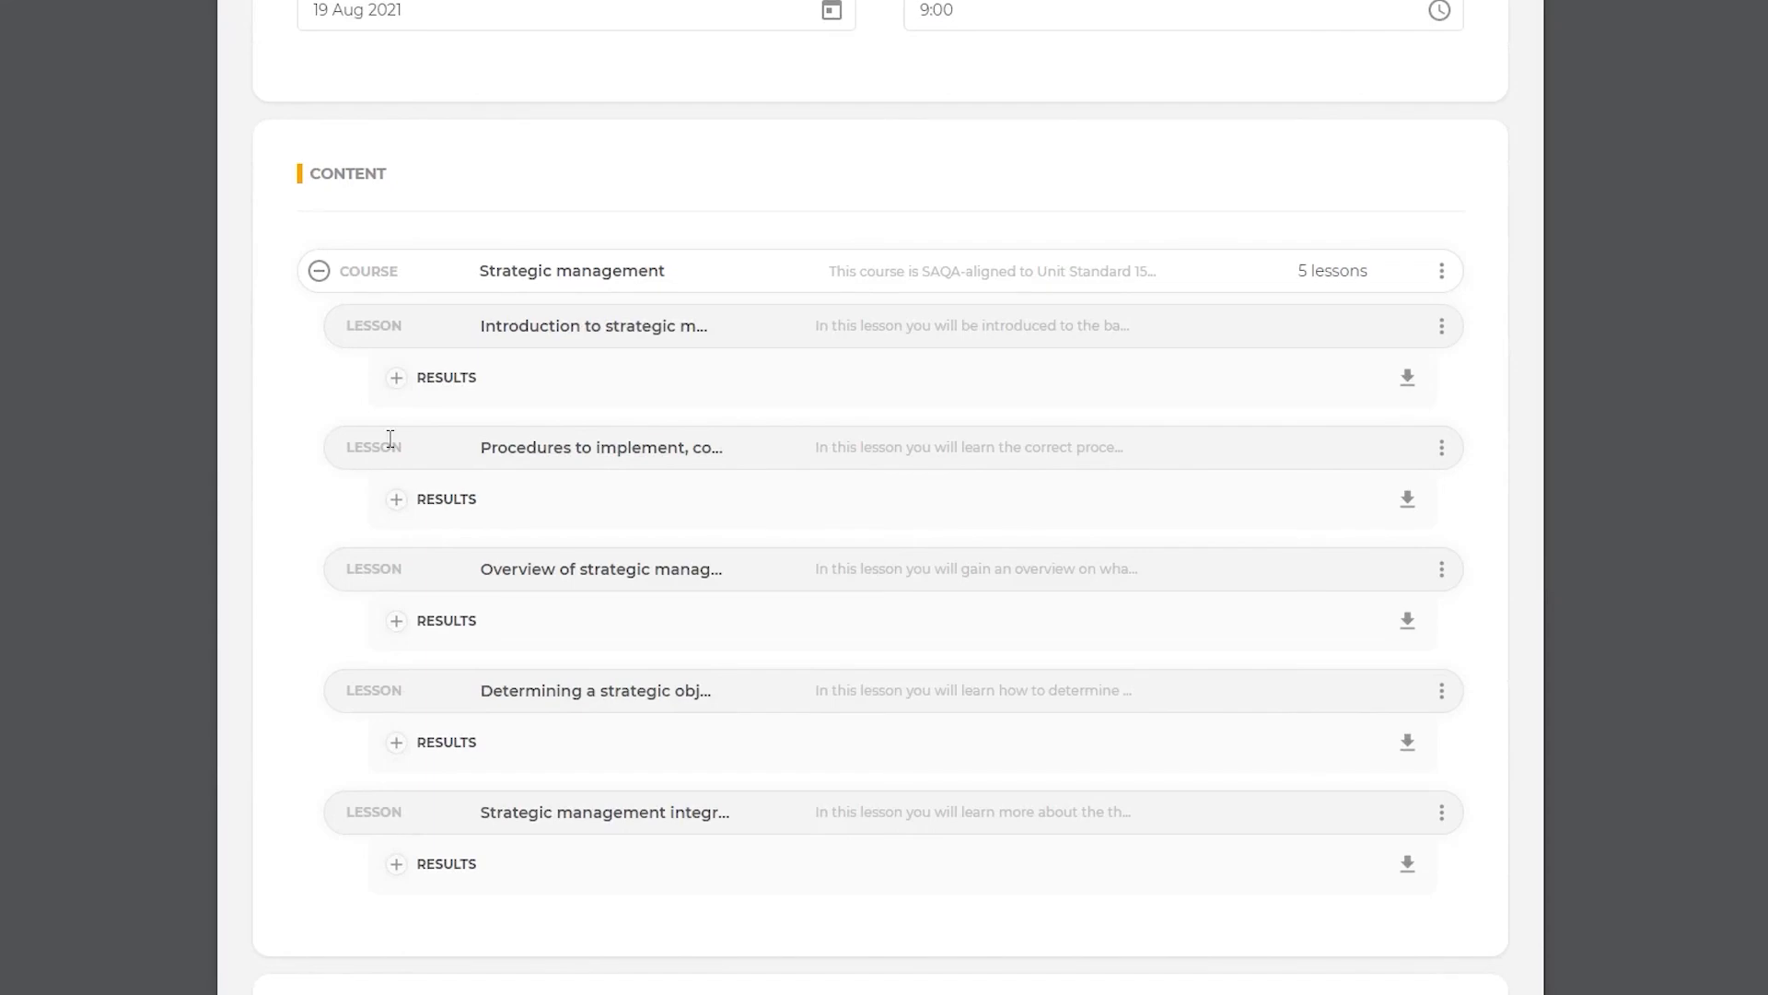
left_click(397, 380)
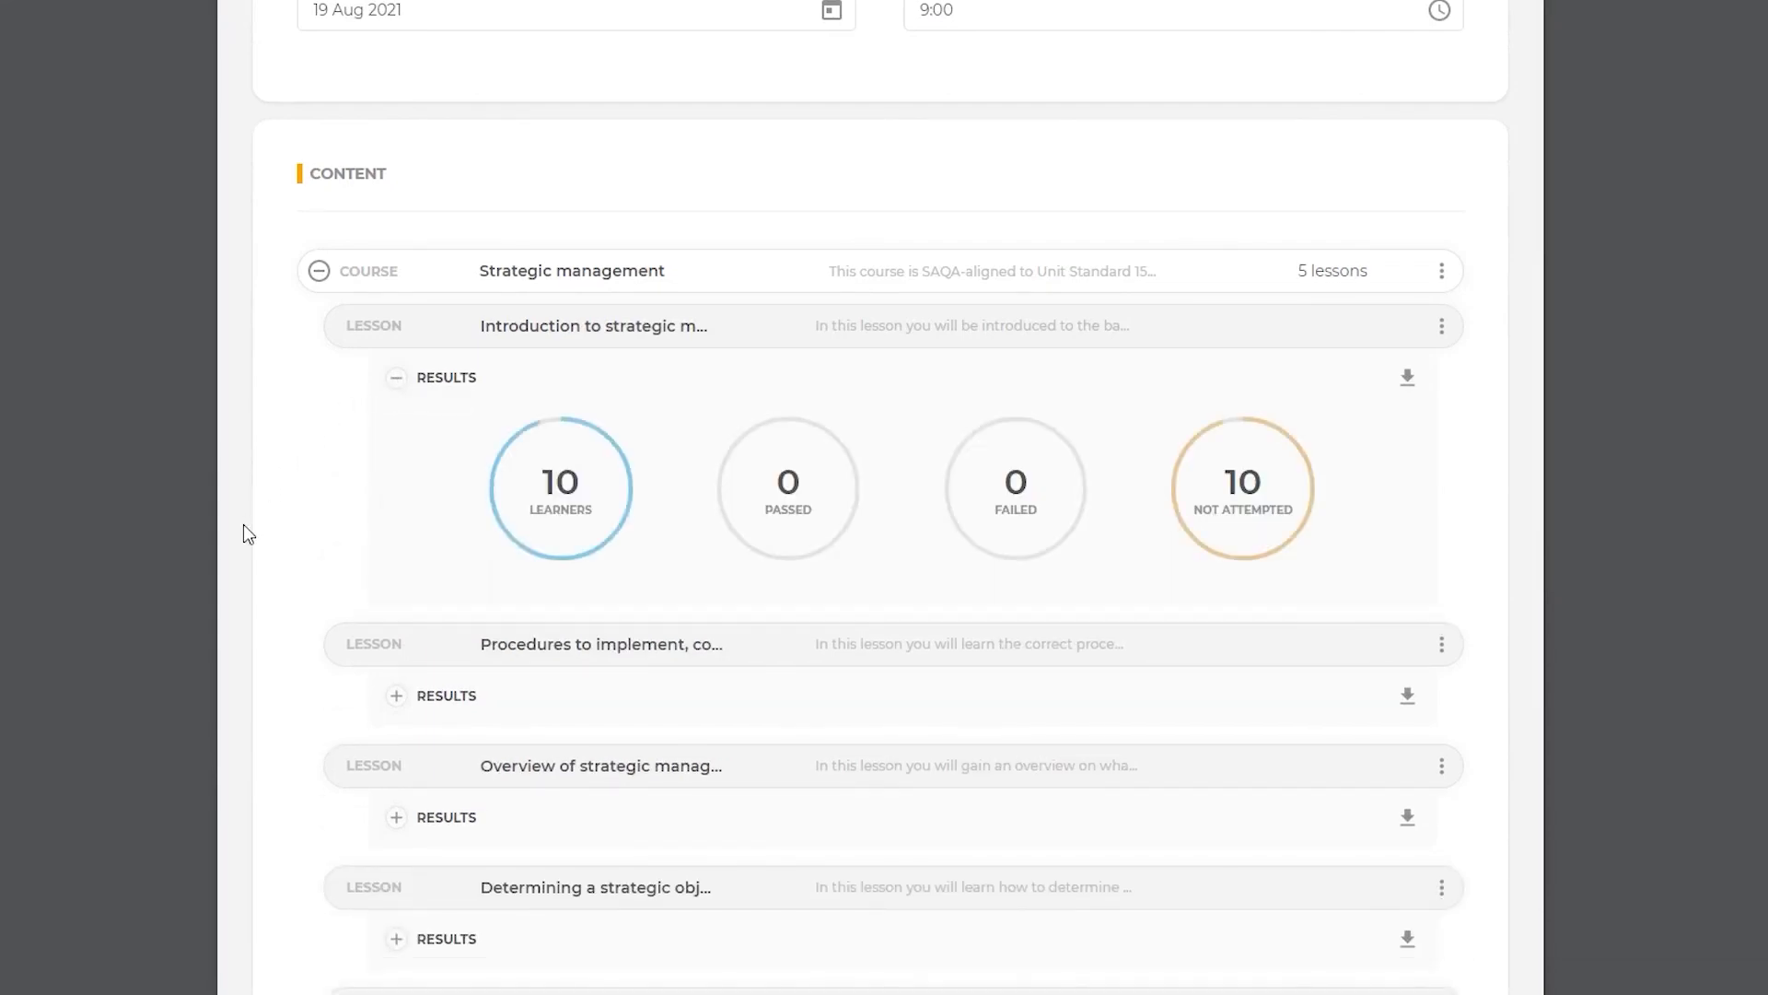